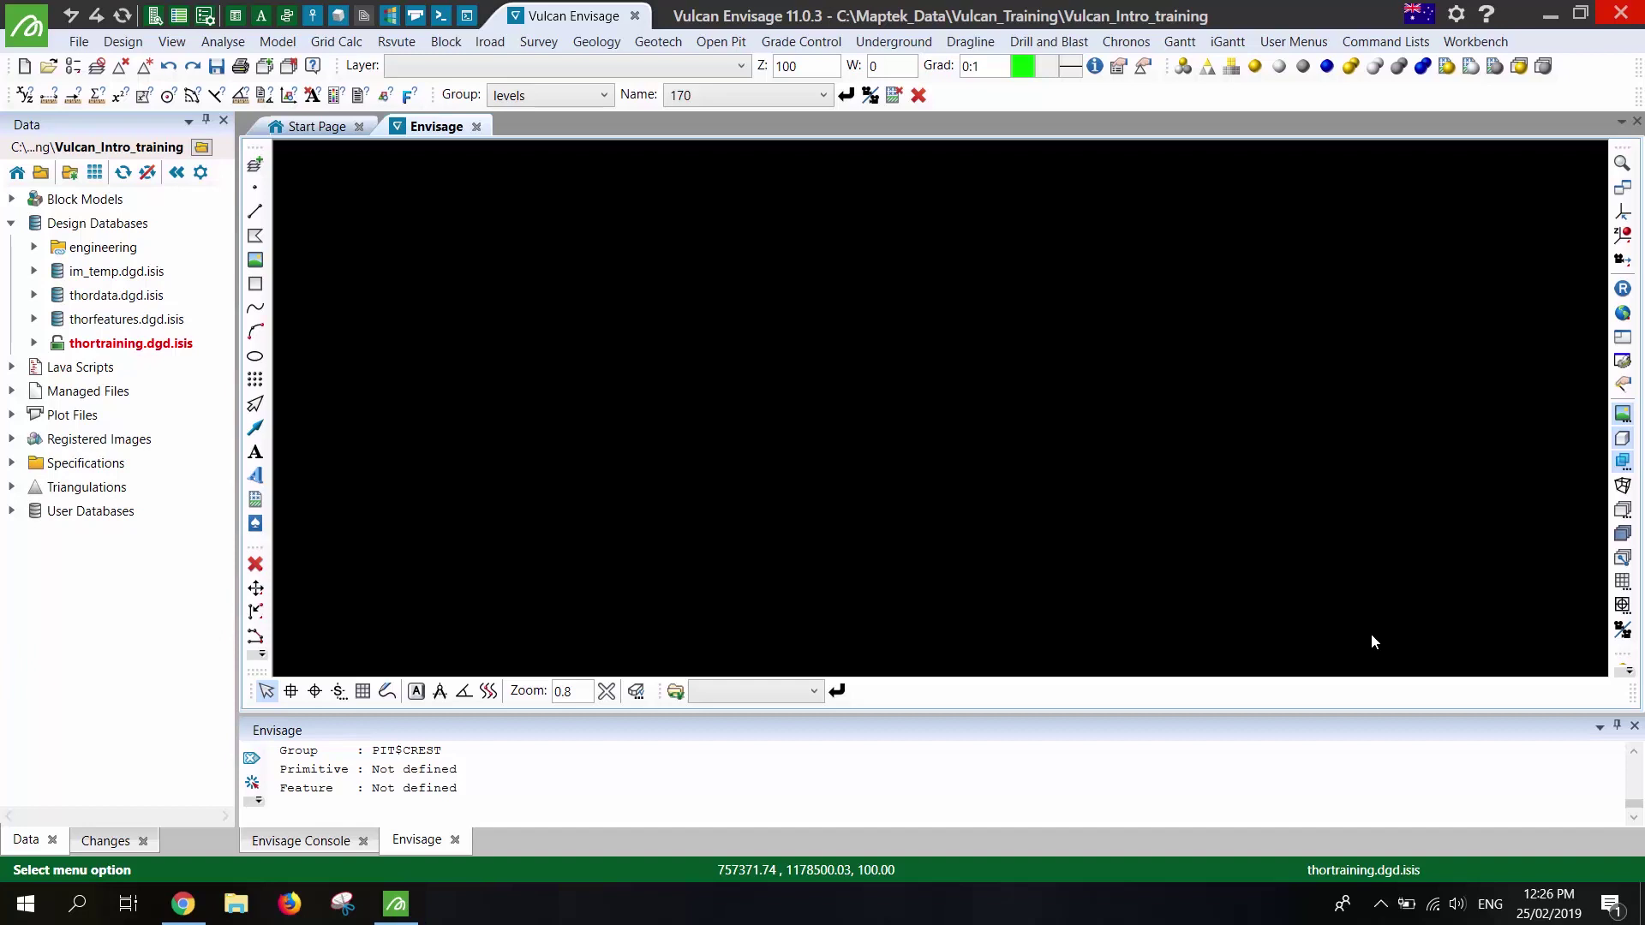
Collapse the Design Databases branch in the Data pane
double_click(35, 229)
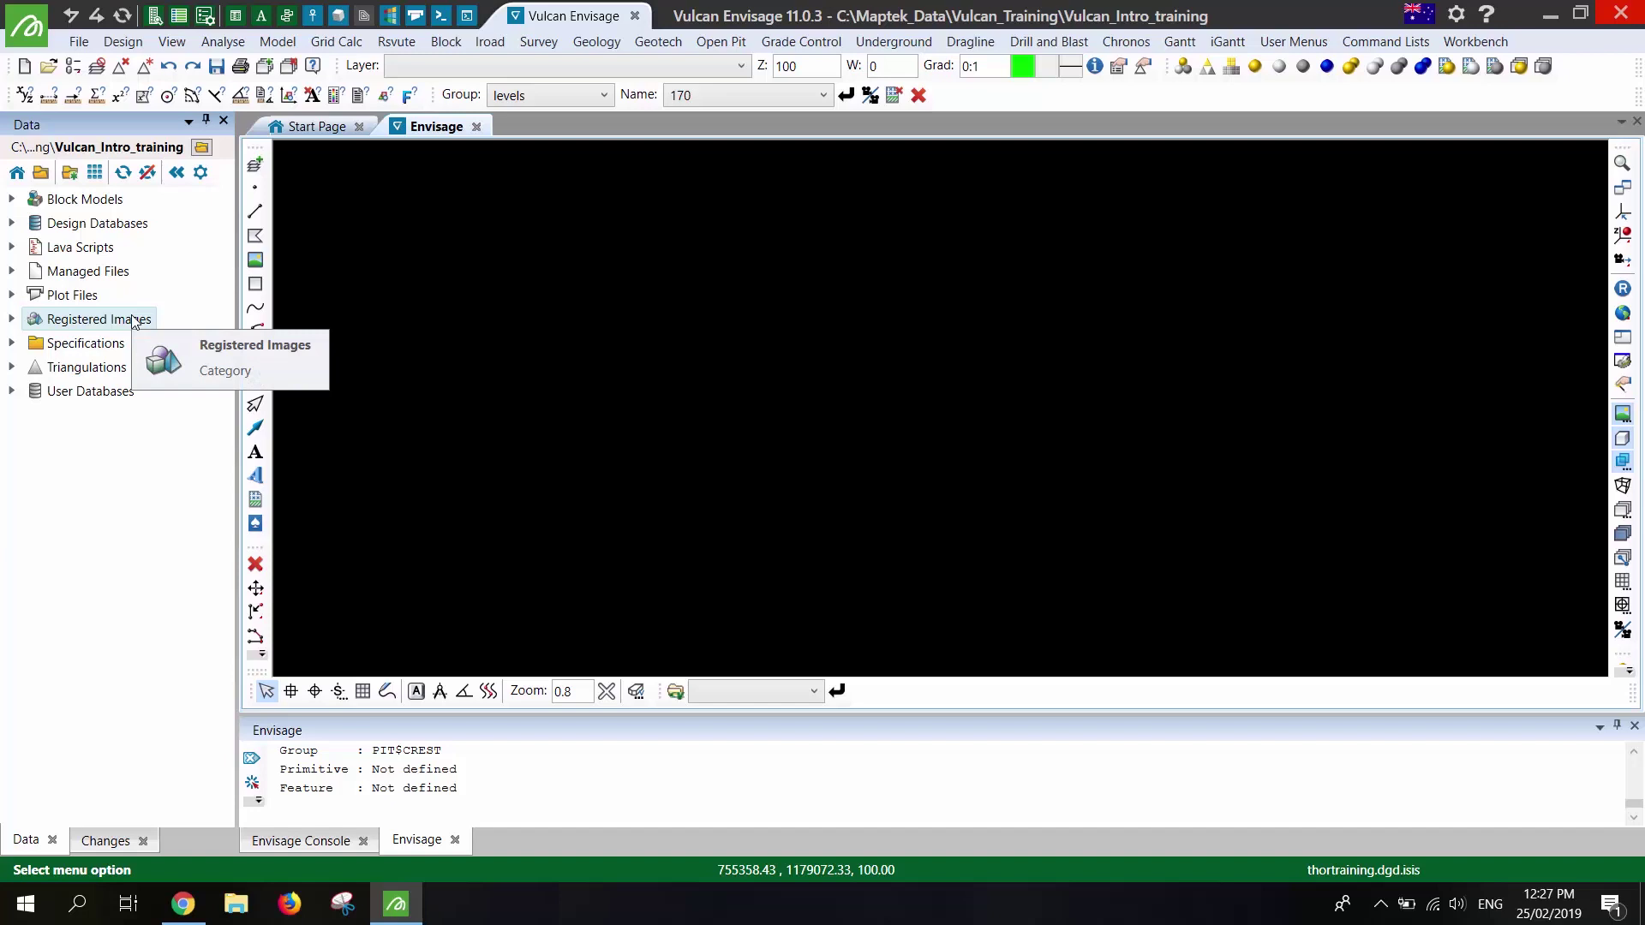
Hide the Block Models category using the Explorer Options gear
click(203, 173)
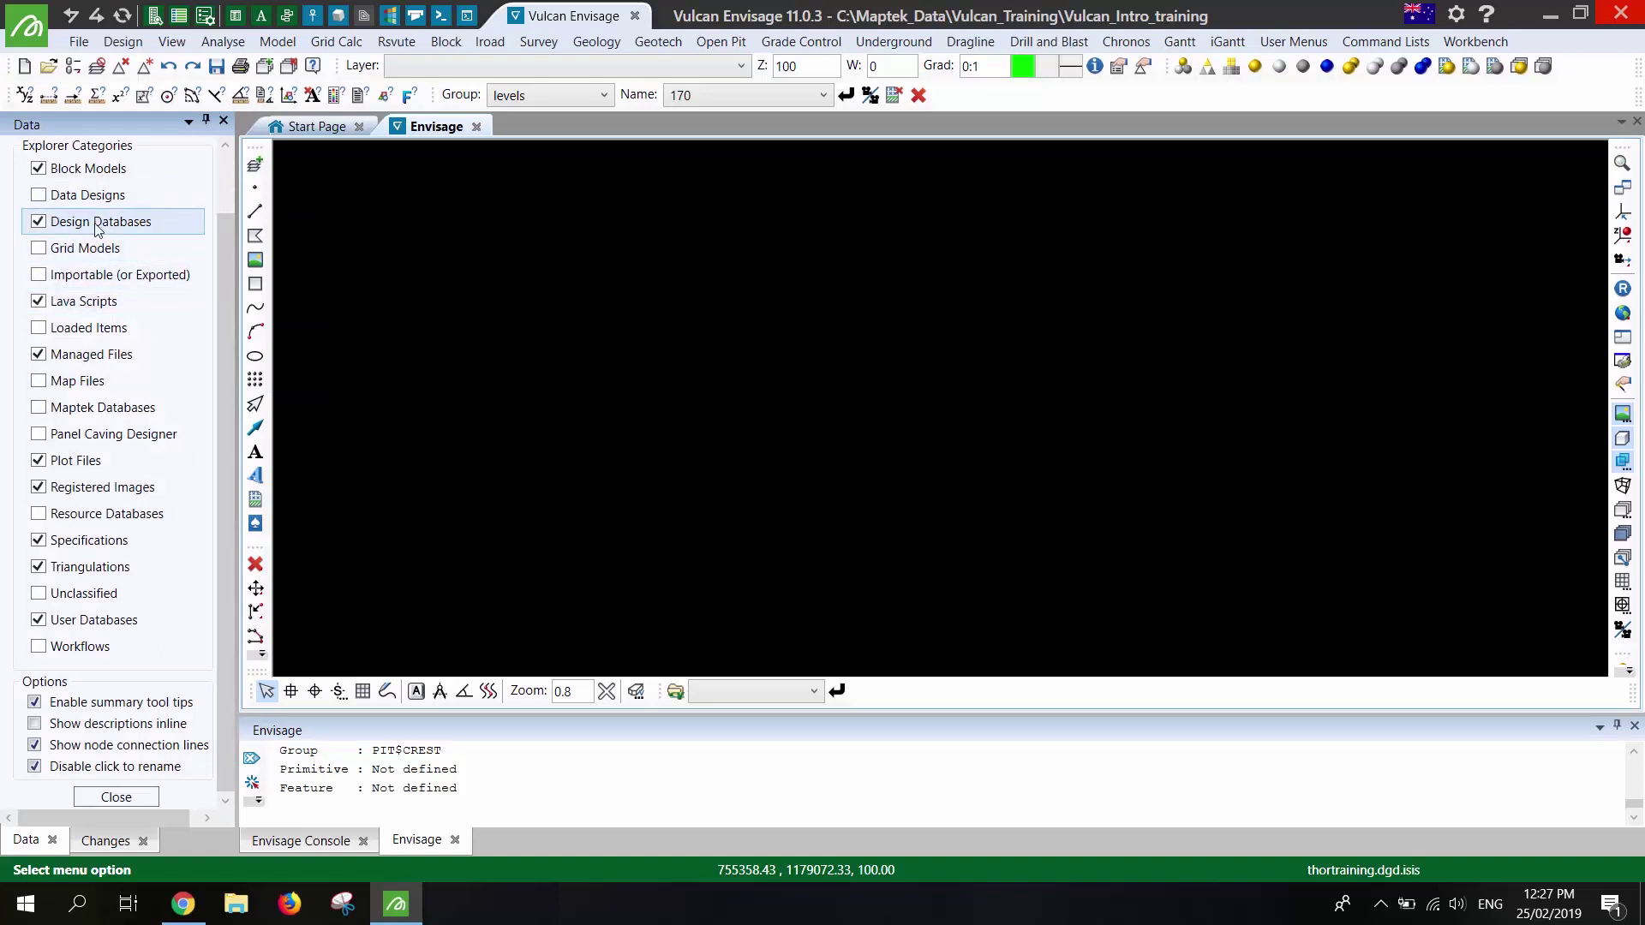
click(38, 169)
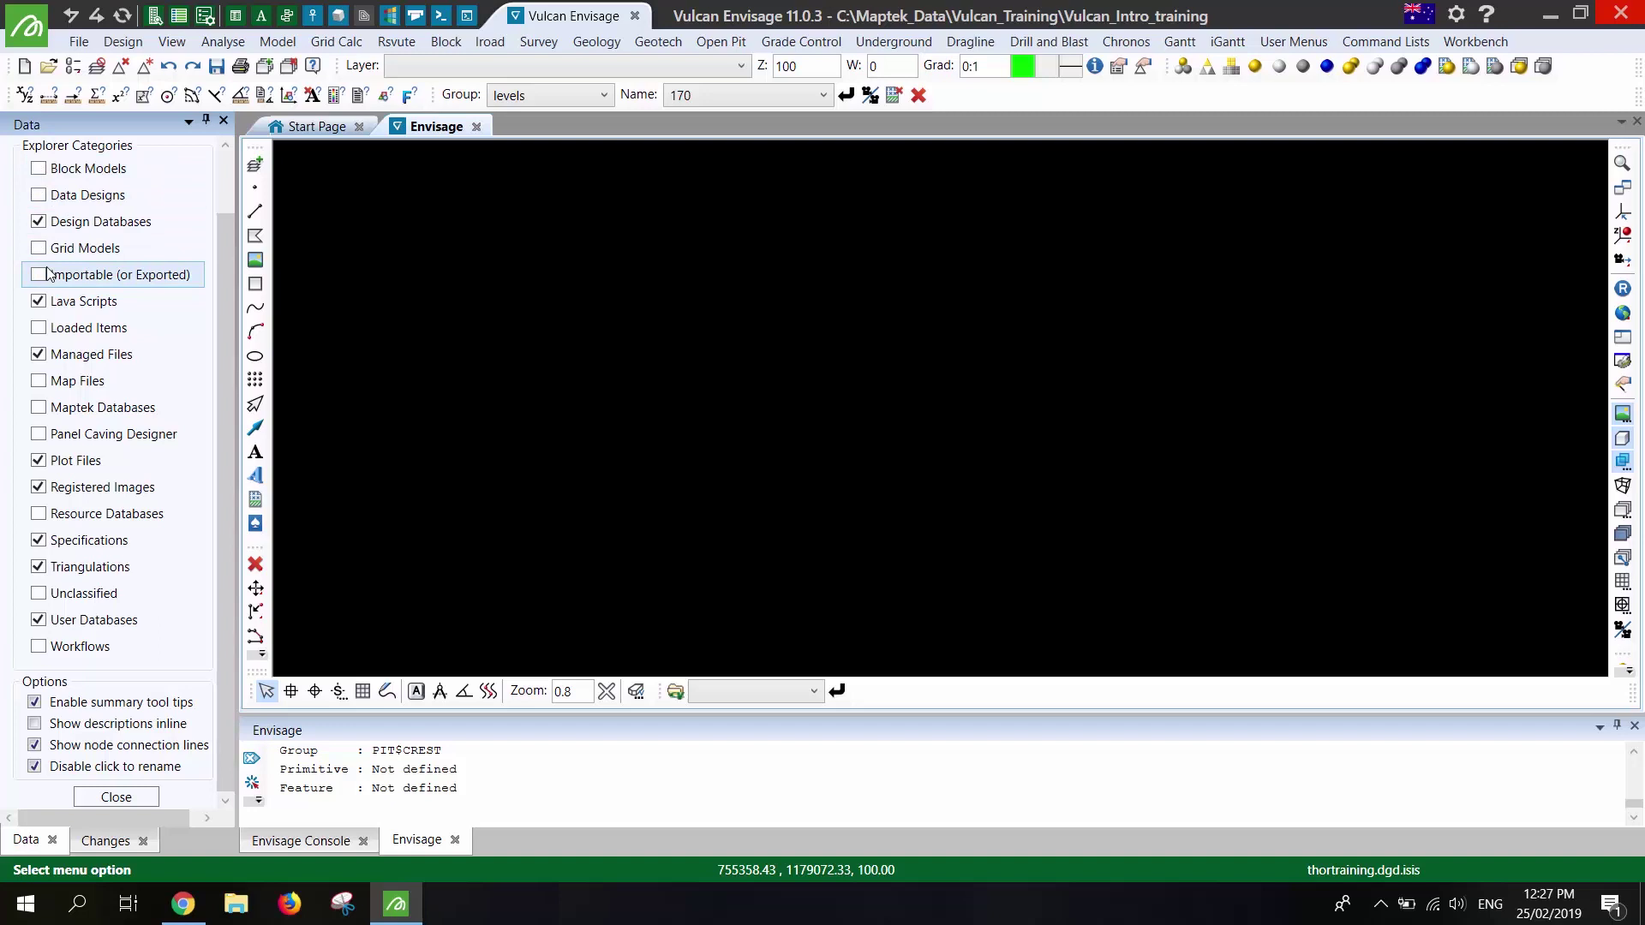
click(127, 798)
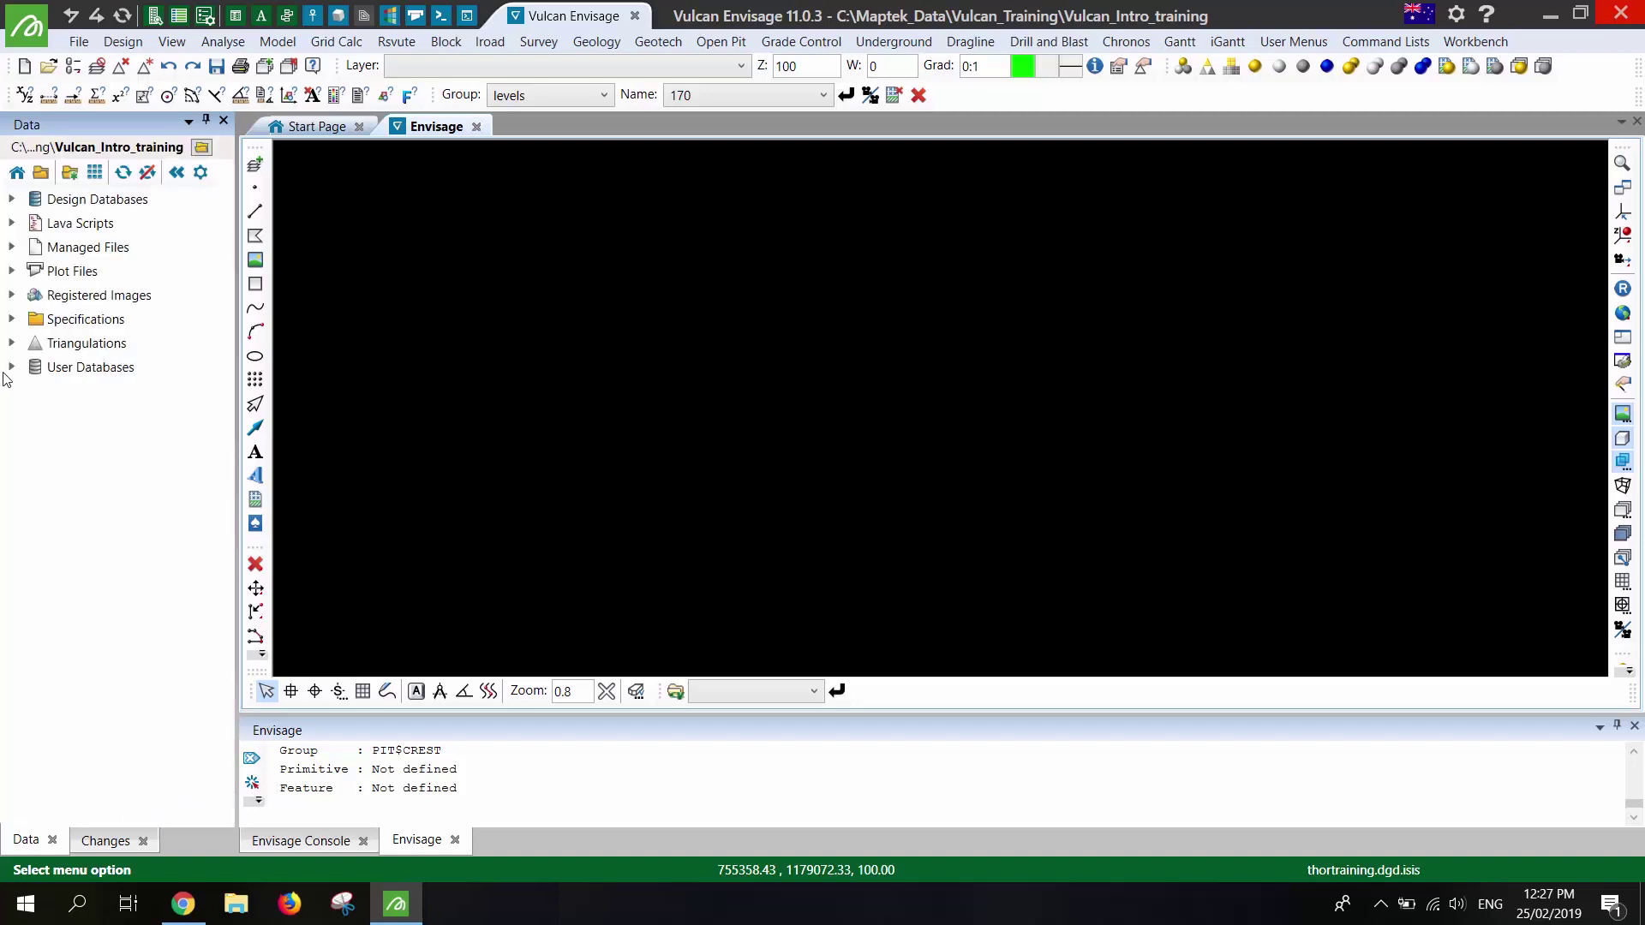
Filter Triangulations by 'geo' and load geotech_domainc1.00t into the view
click(12, 343)
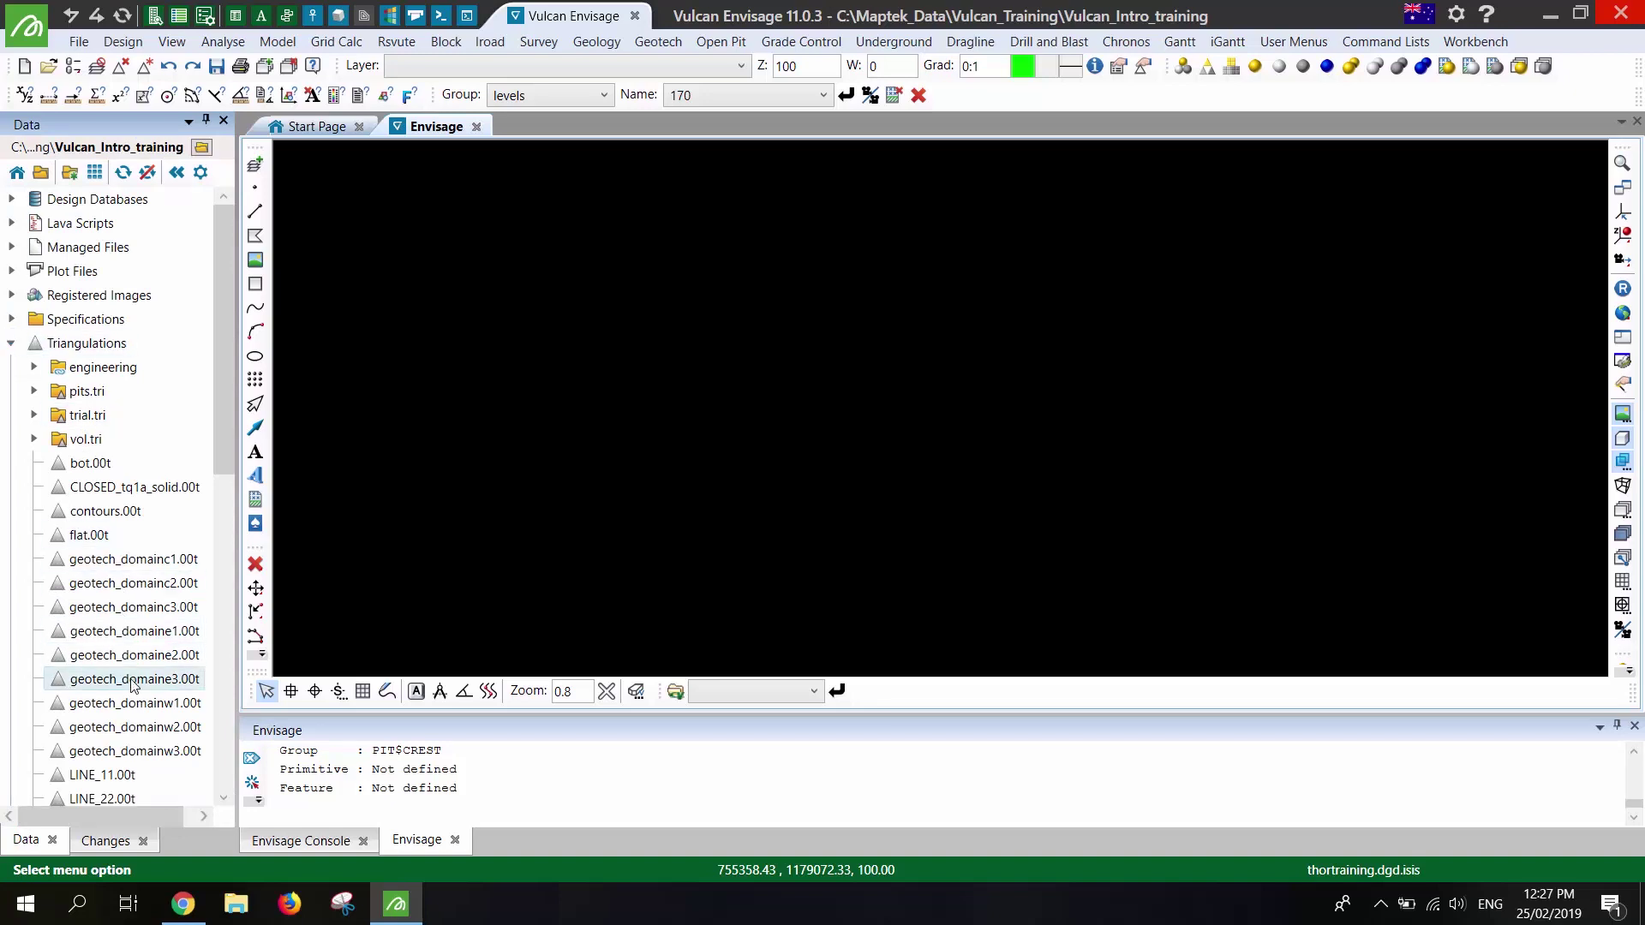
mouse_move(132, 685)
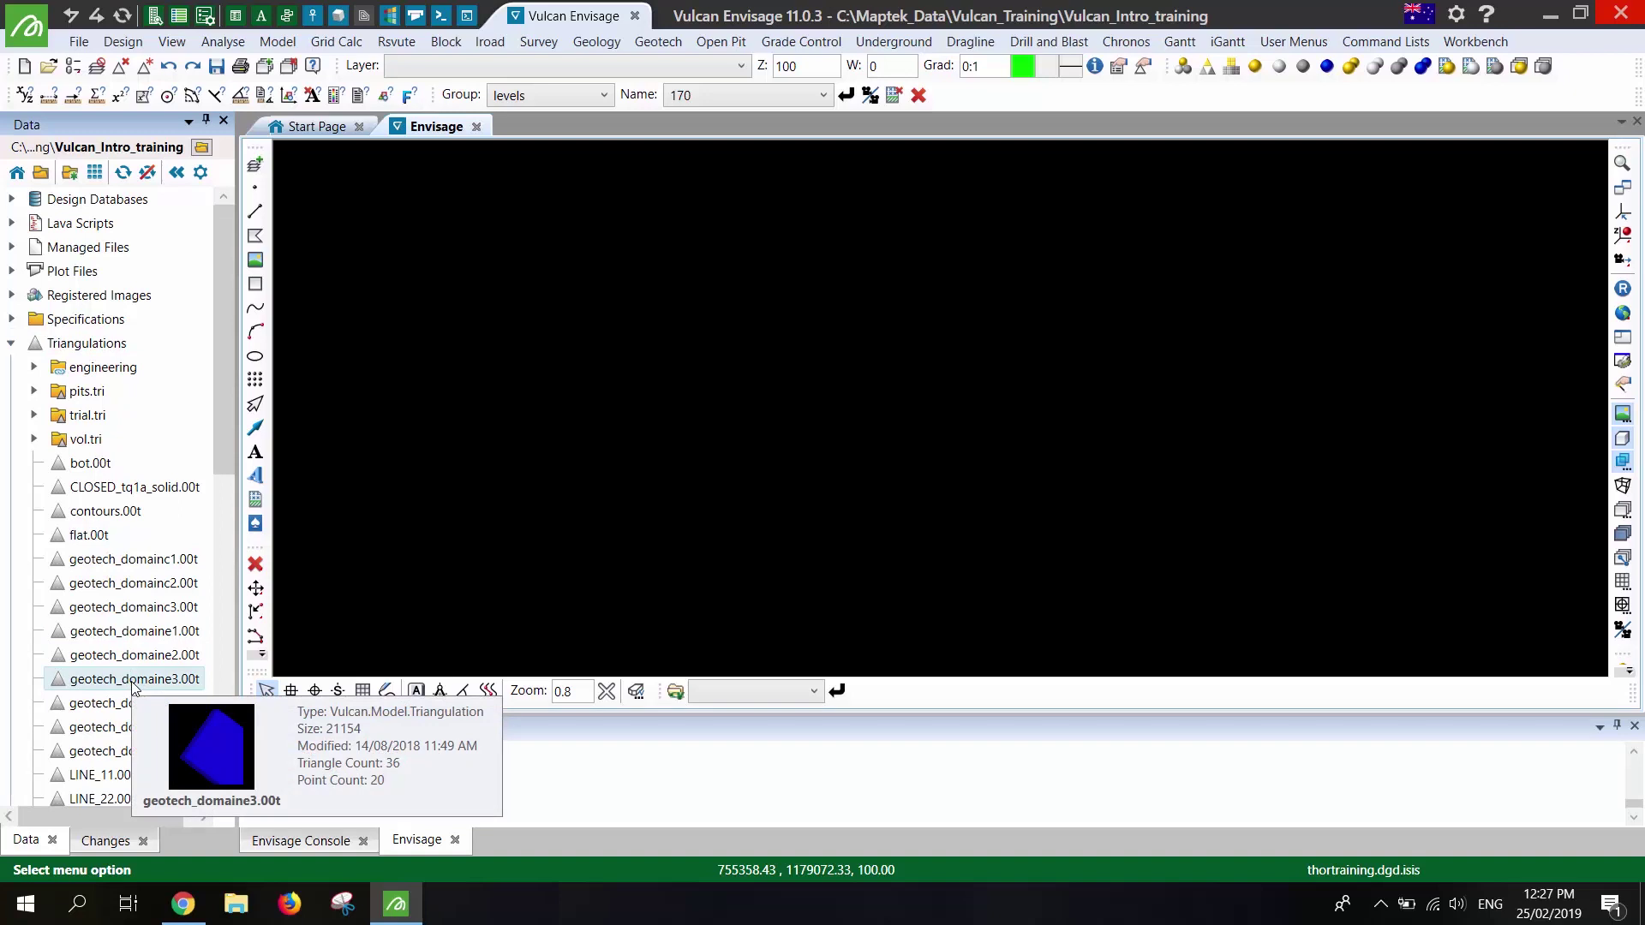
drag(227, 369, 246, 446)
scroll(112, 342, up, 3)
click(86, 301)
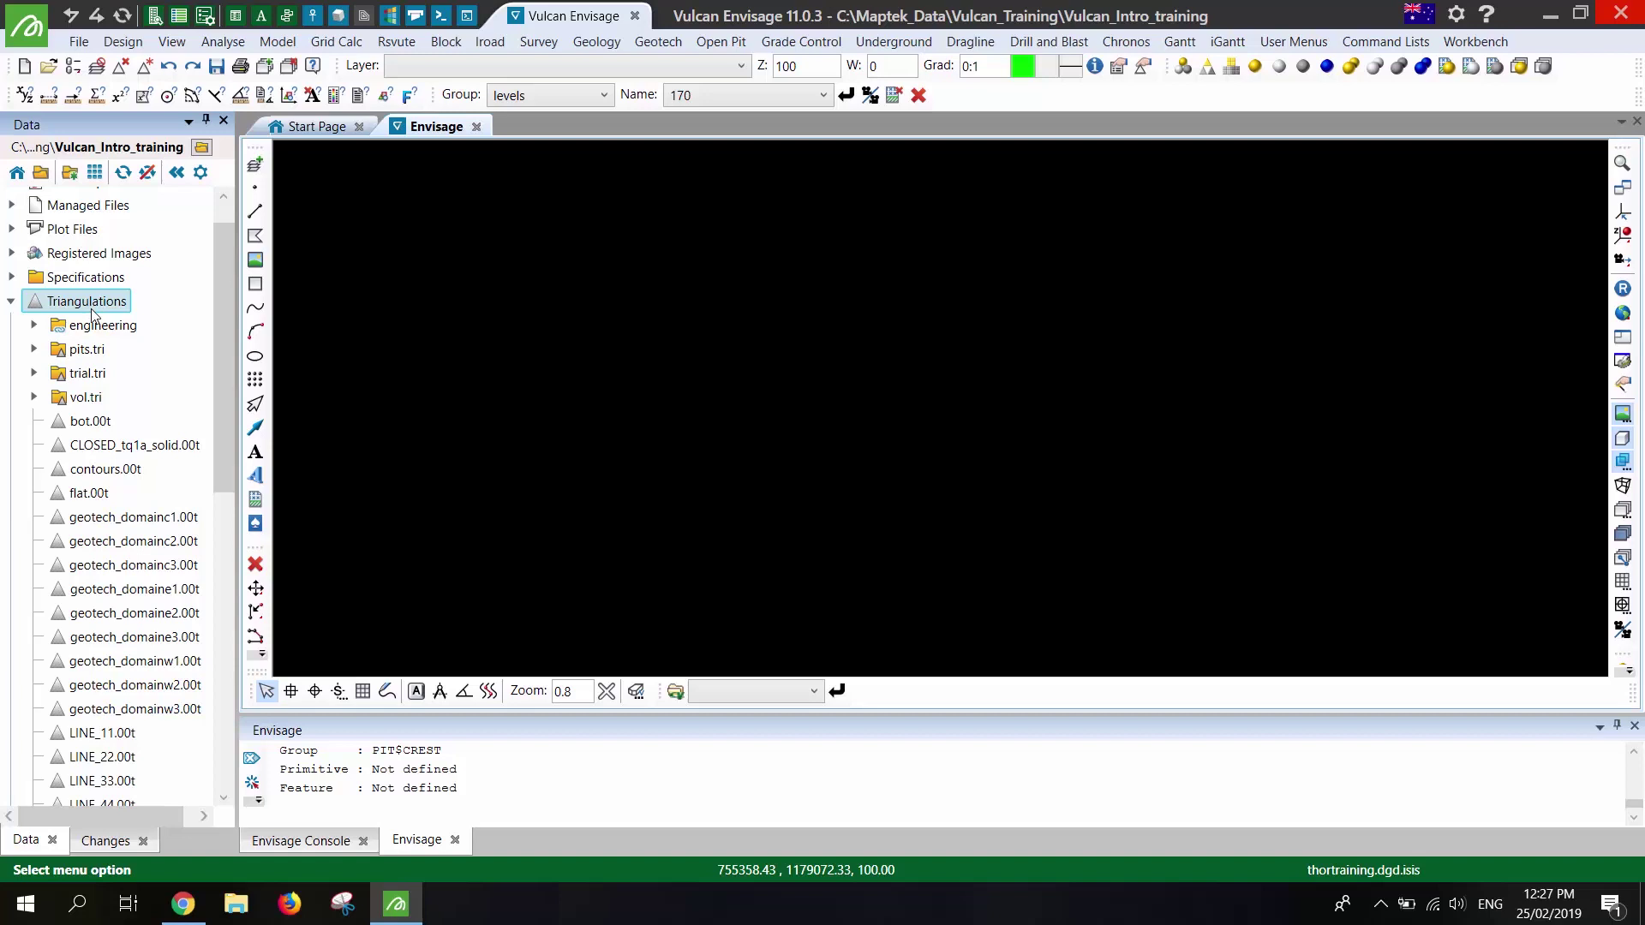
mouse_move(104, 310)
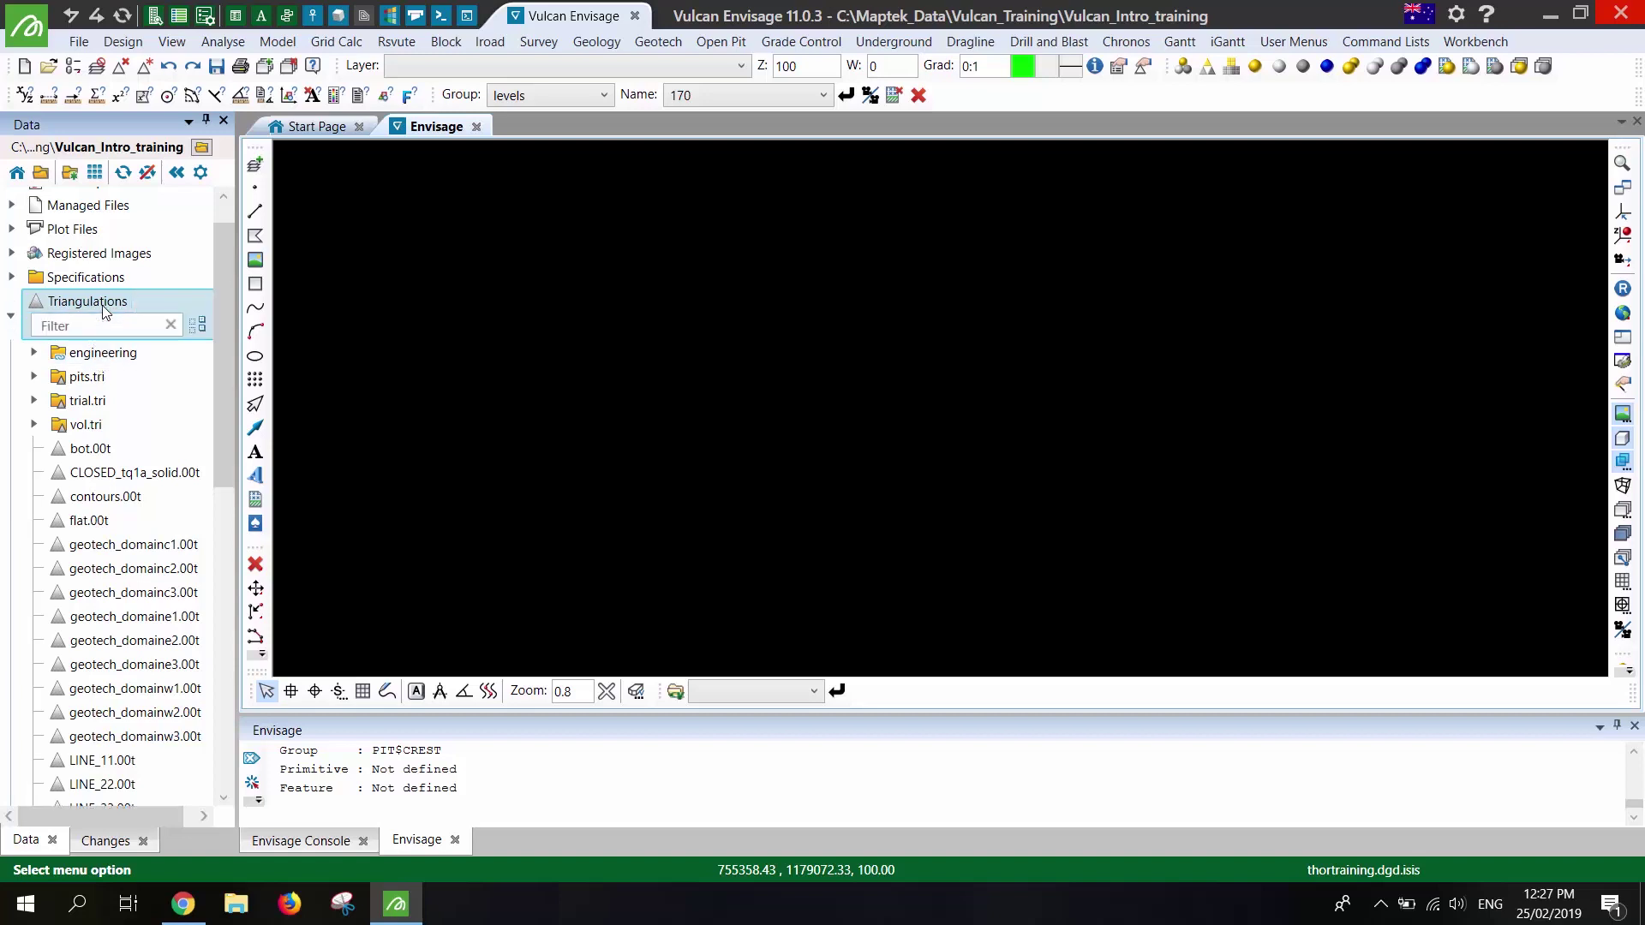
click(103, 322)
text(geo)
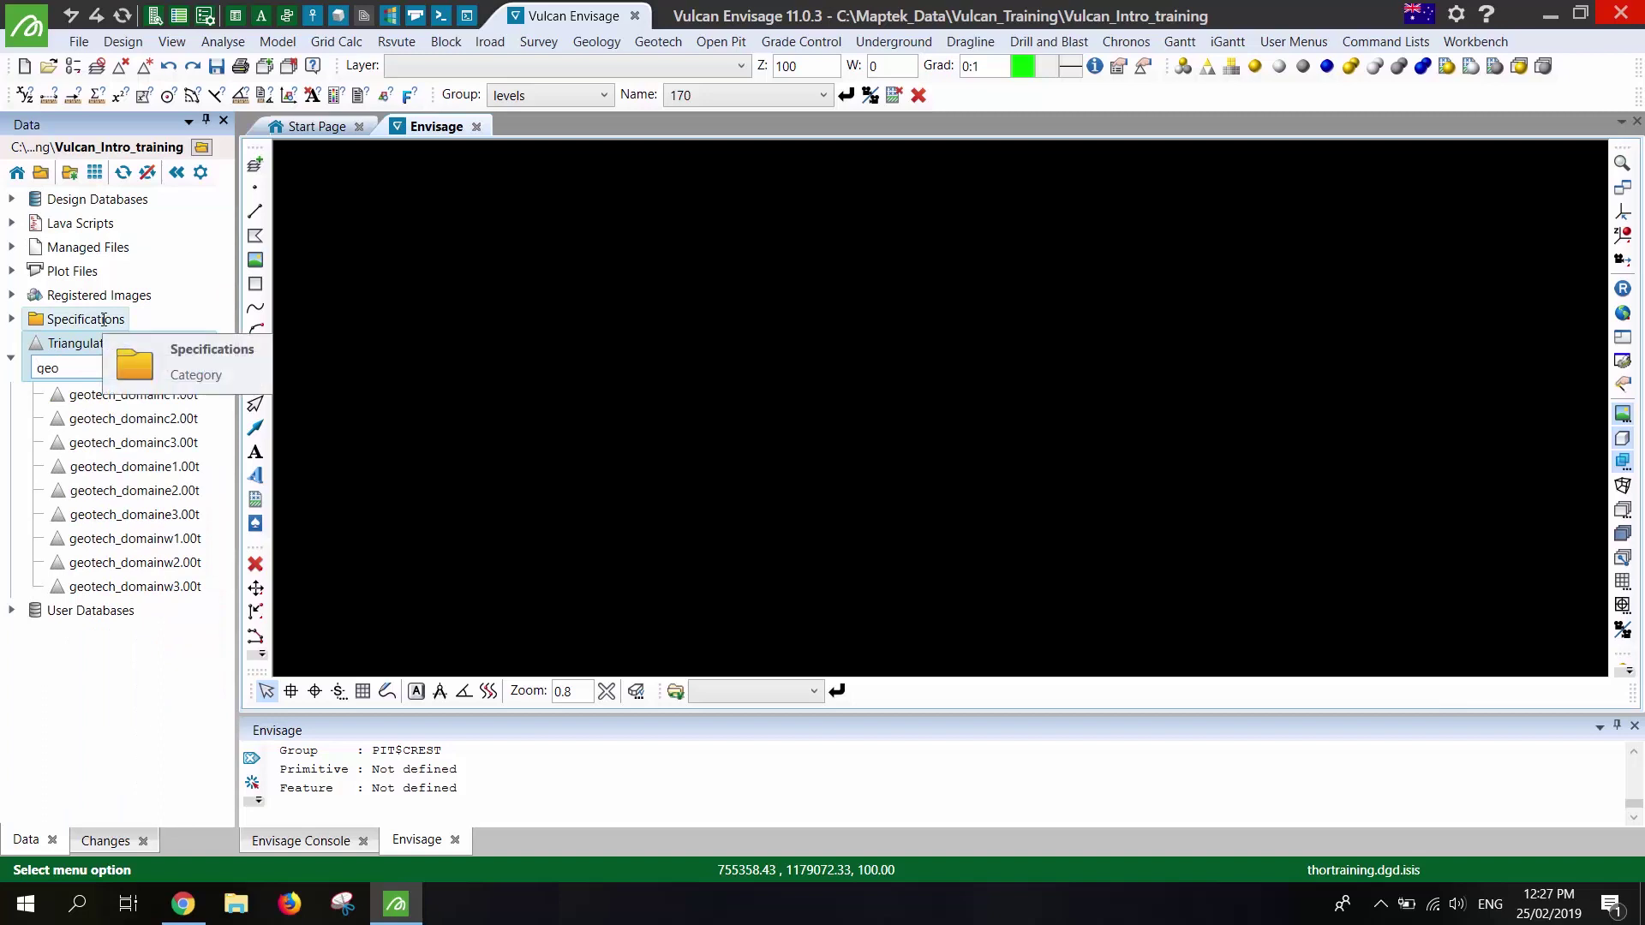
drag(139, 392, 745, 377)
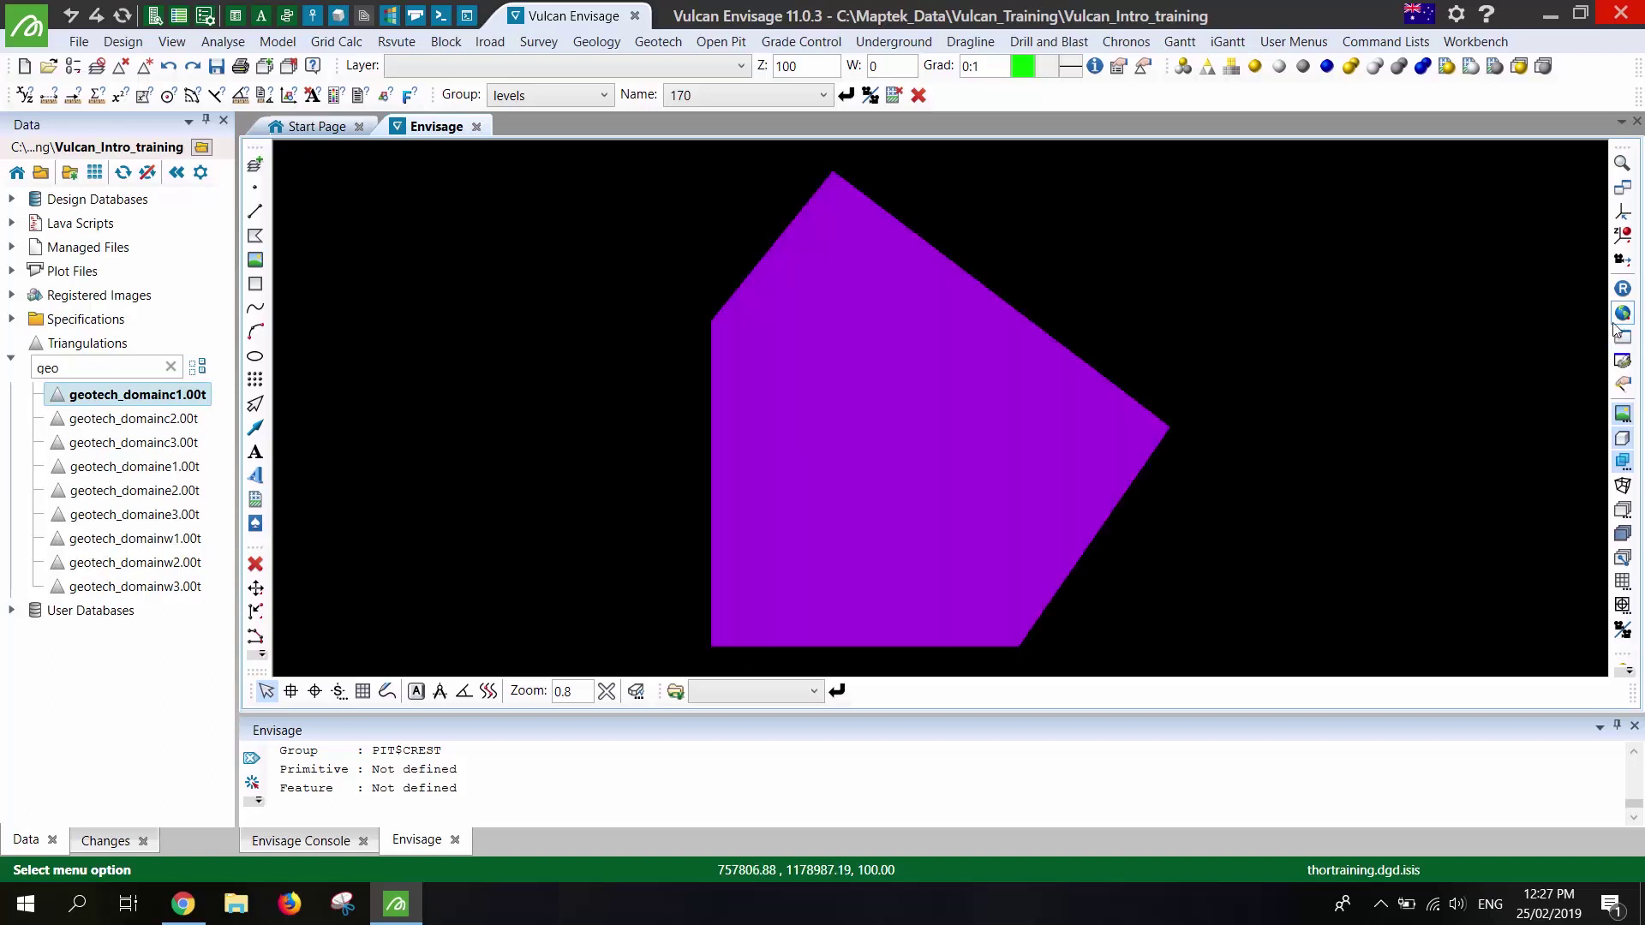
Clear the 'geo' filter and list the layers of thortraining.dgd.isis
click(172, 368)
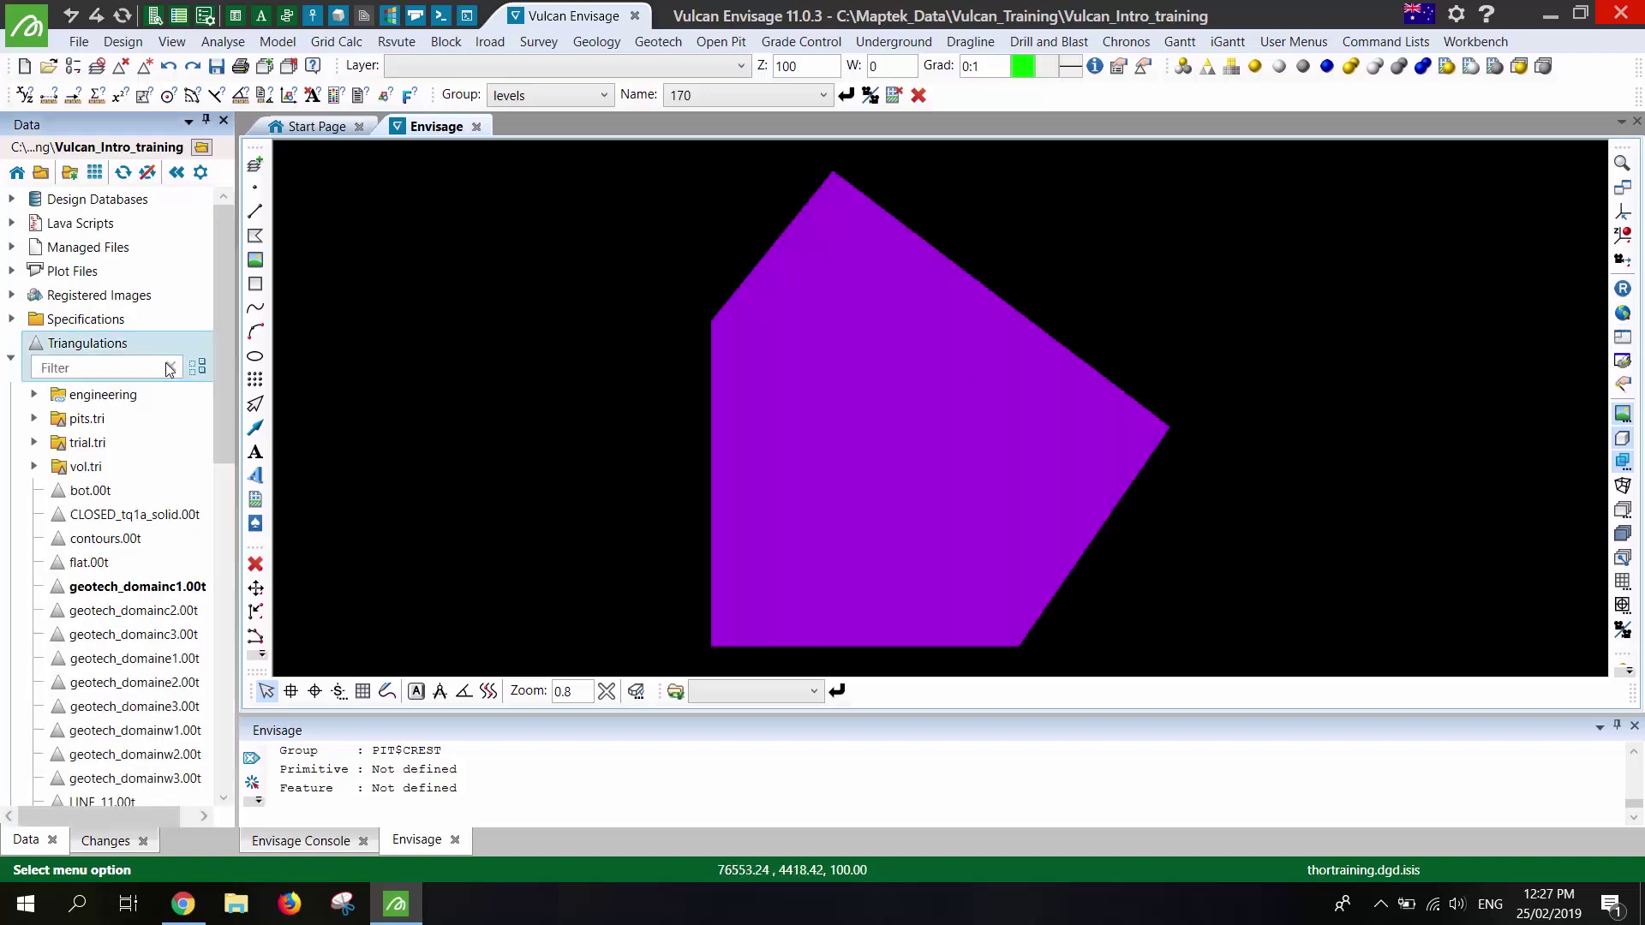
click(11, 358)
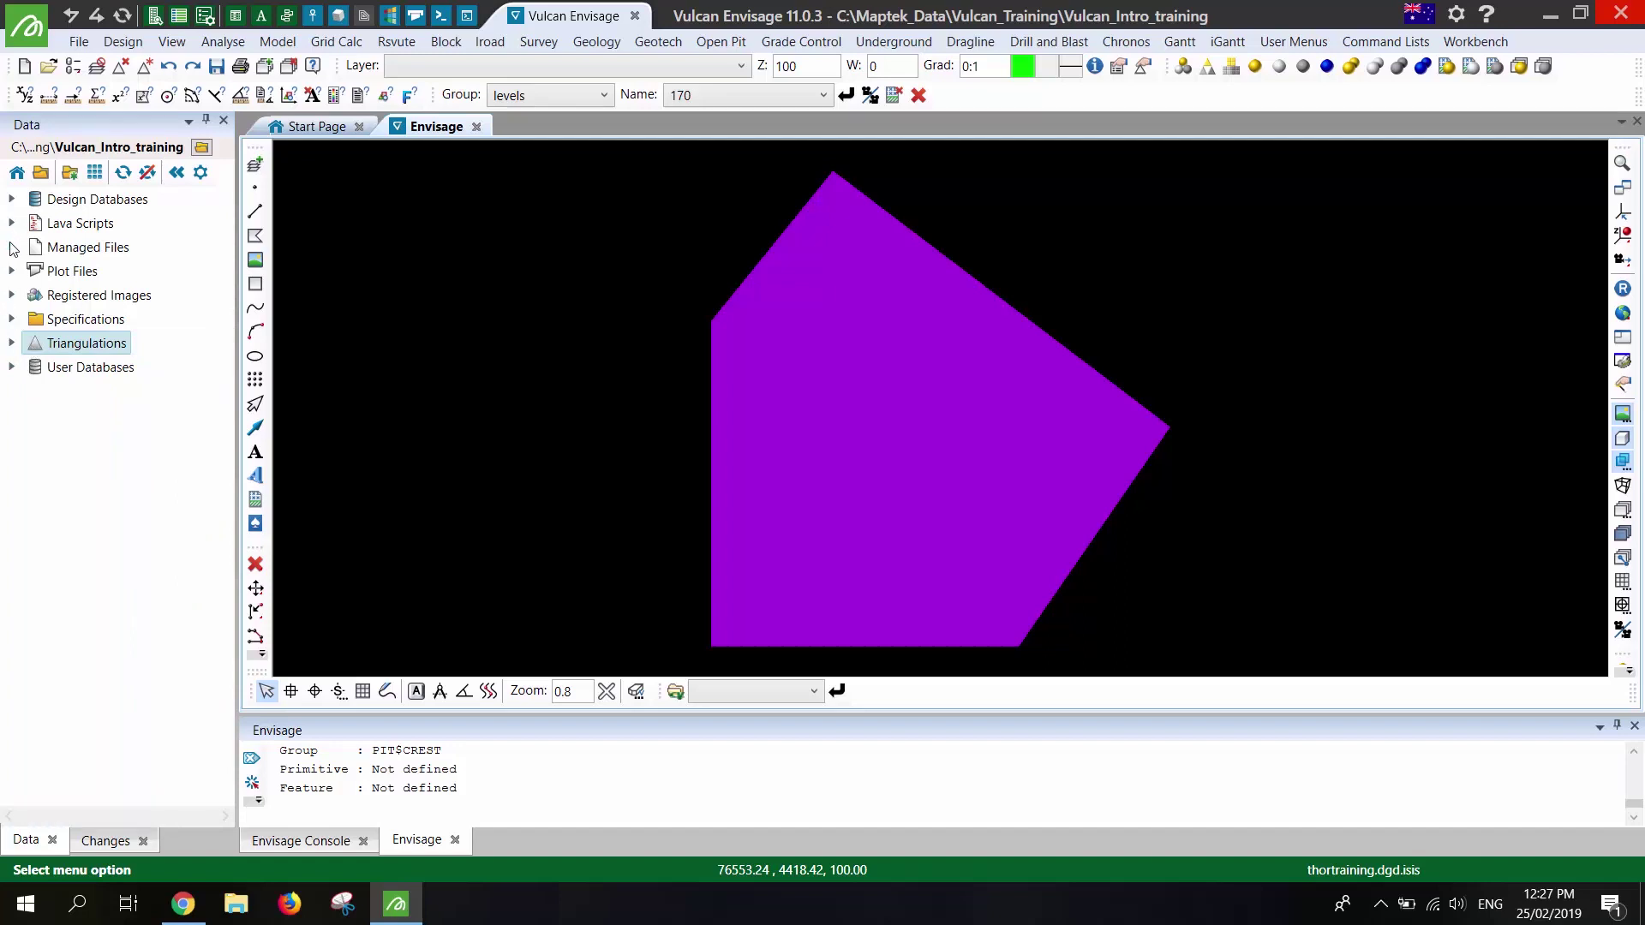
click(11, 199)
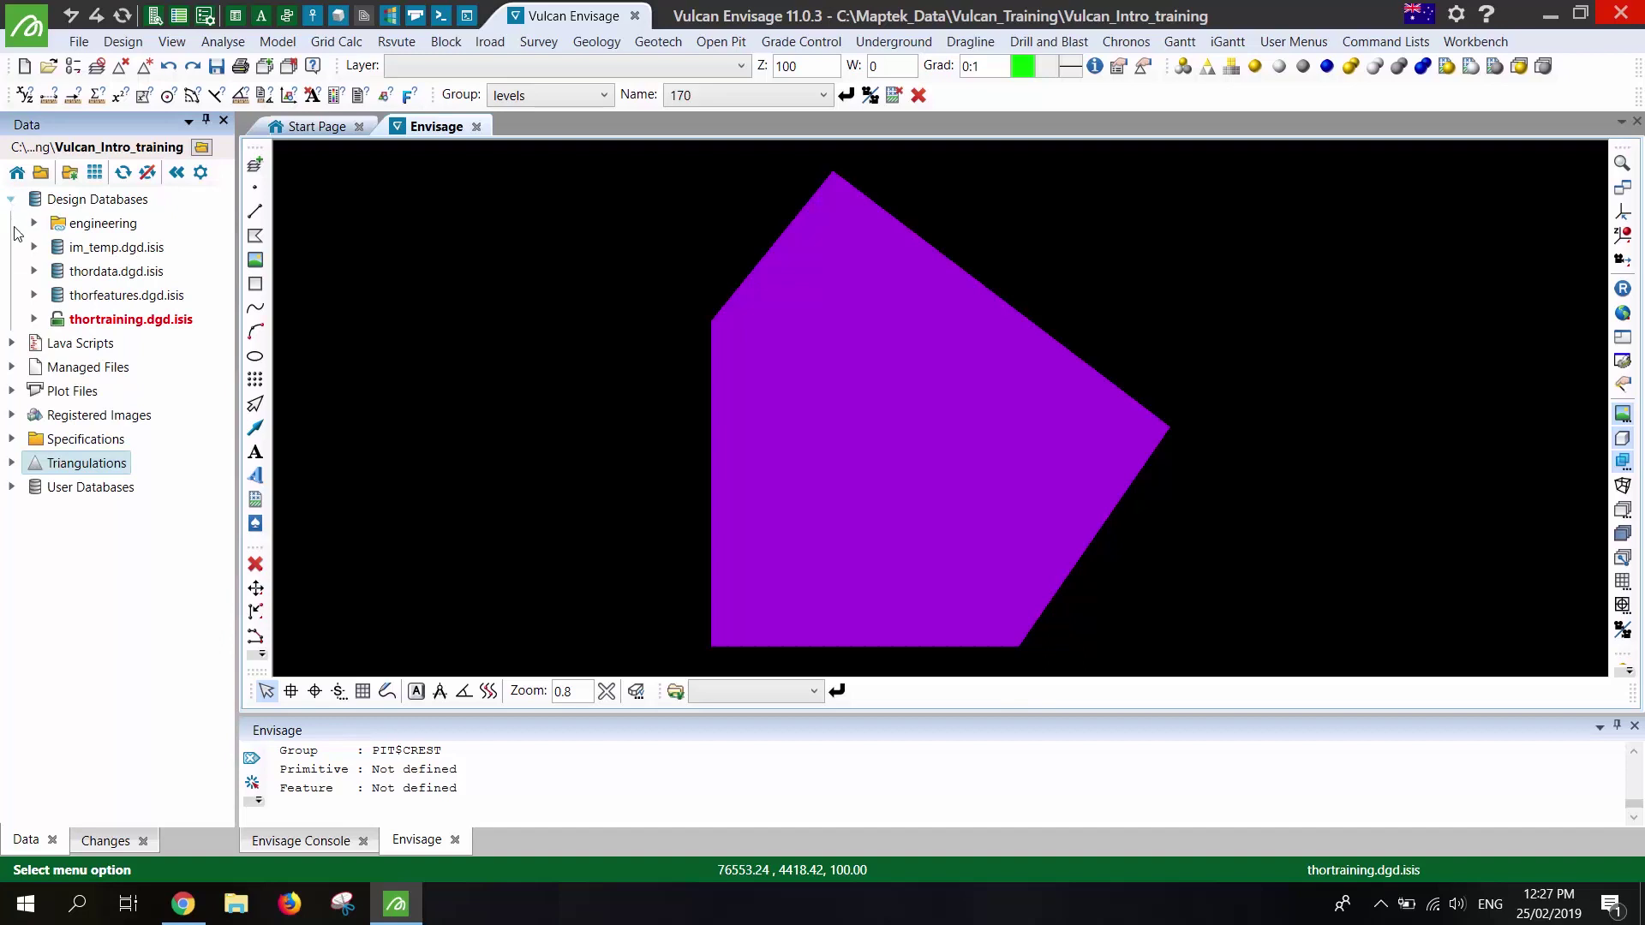
click(35, 320)
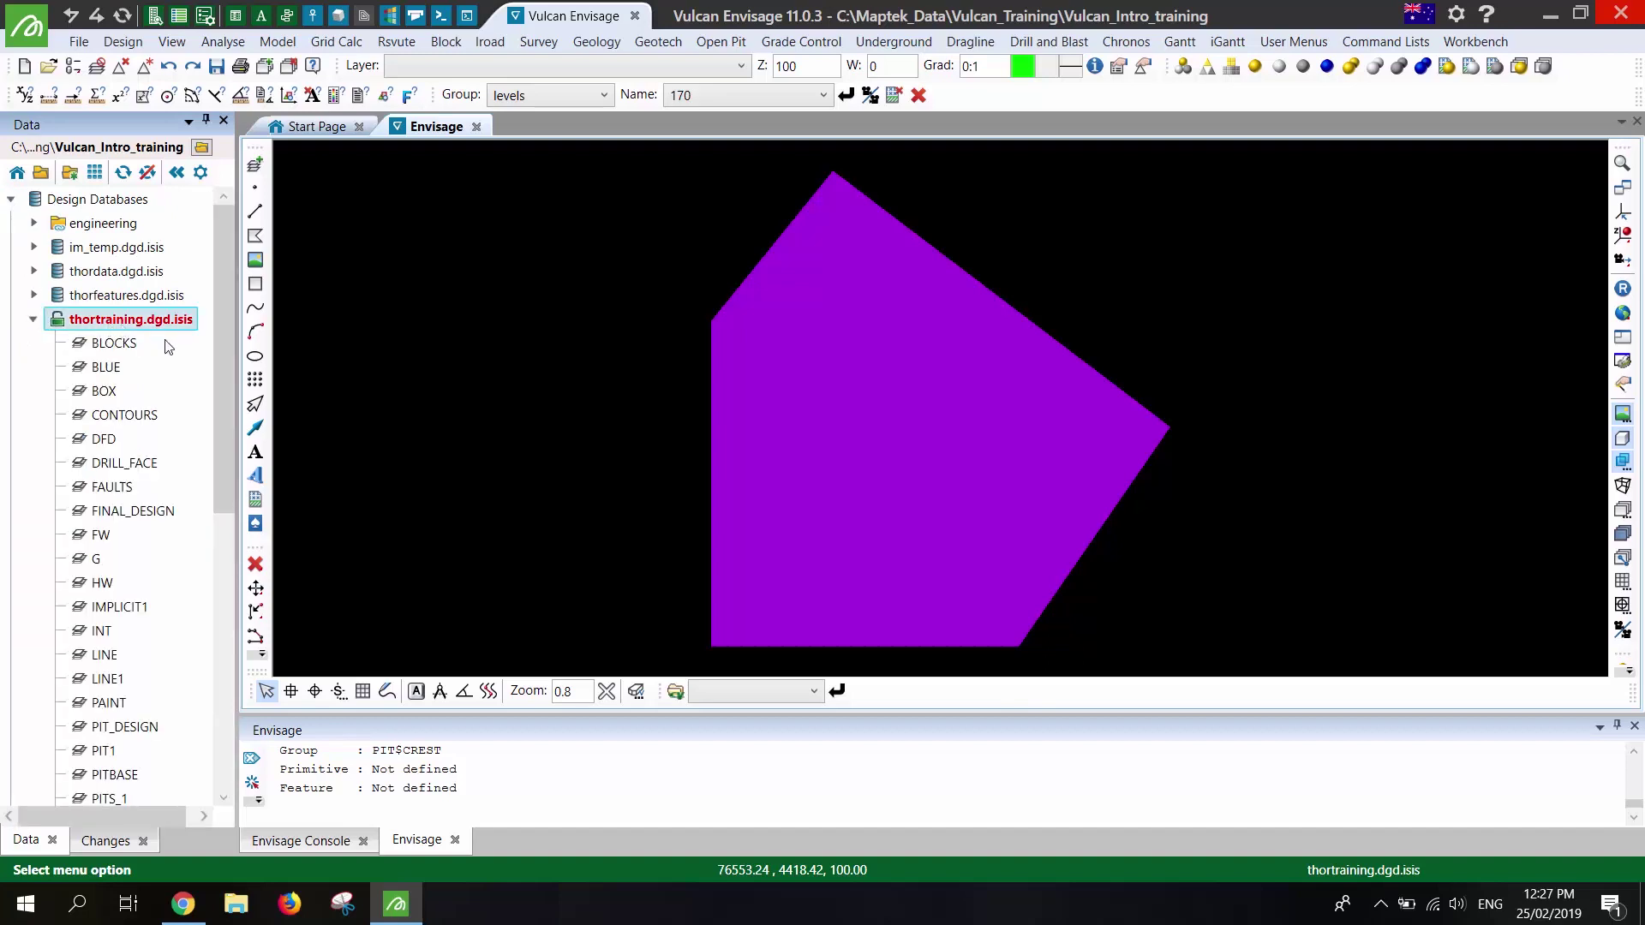
Load the PITS_1 layer from thortraining.dgd.isis through Thumbnail View
click(95, 173)
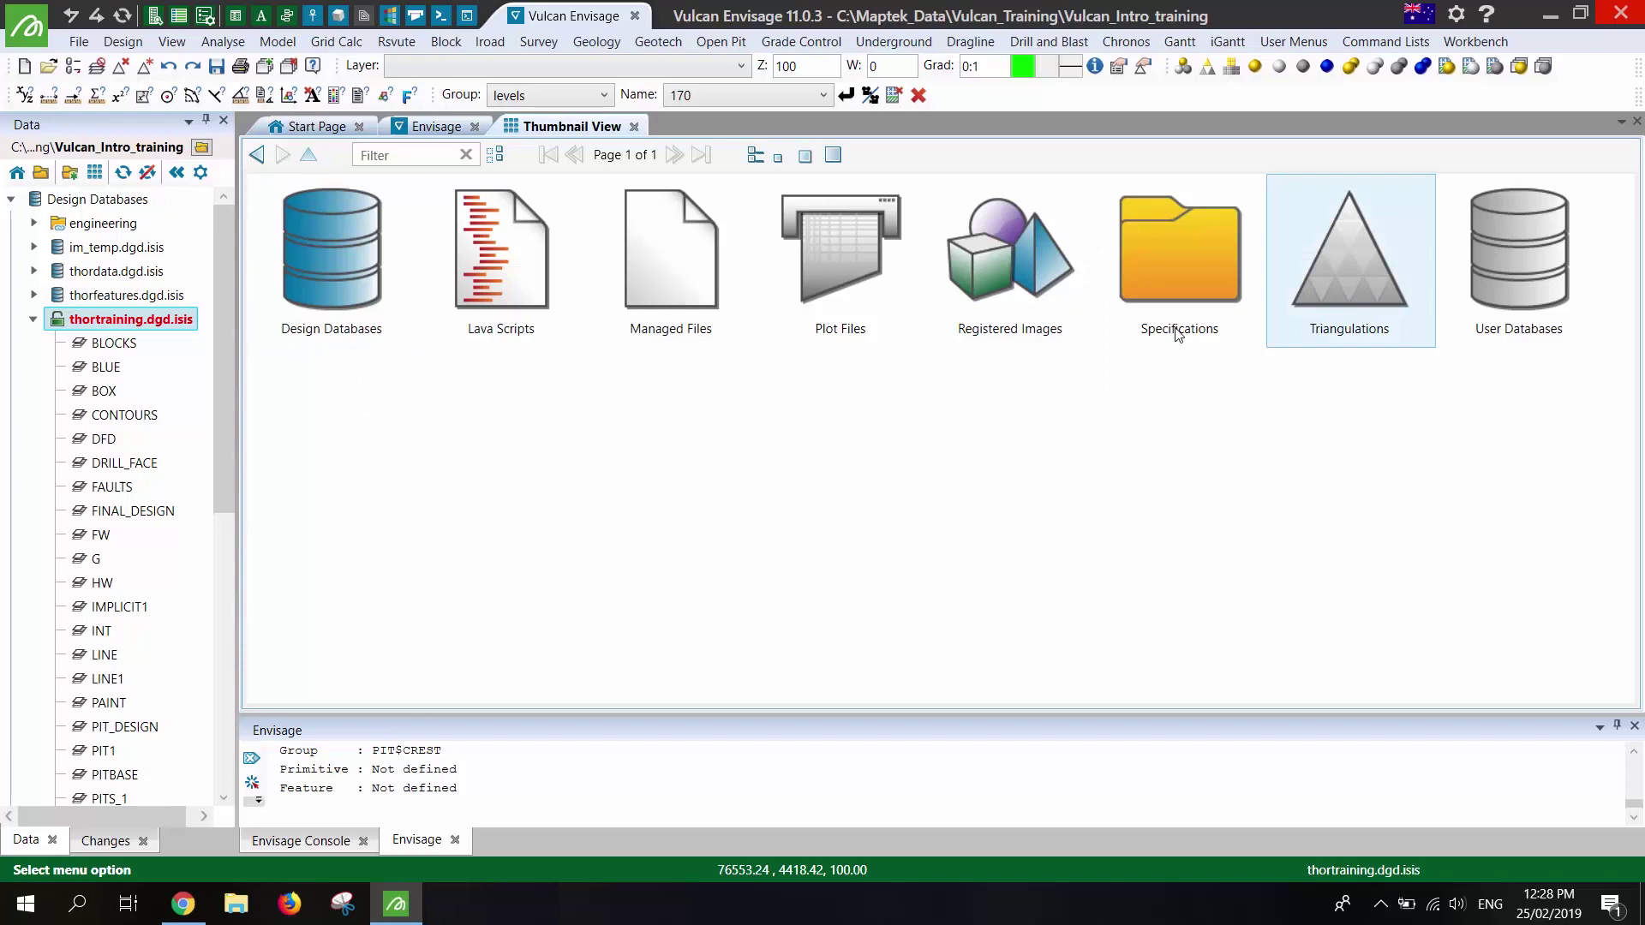
double_click(336, 291)
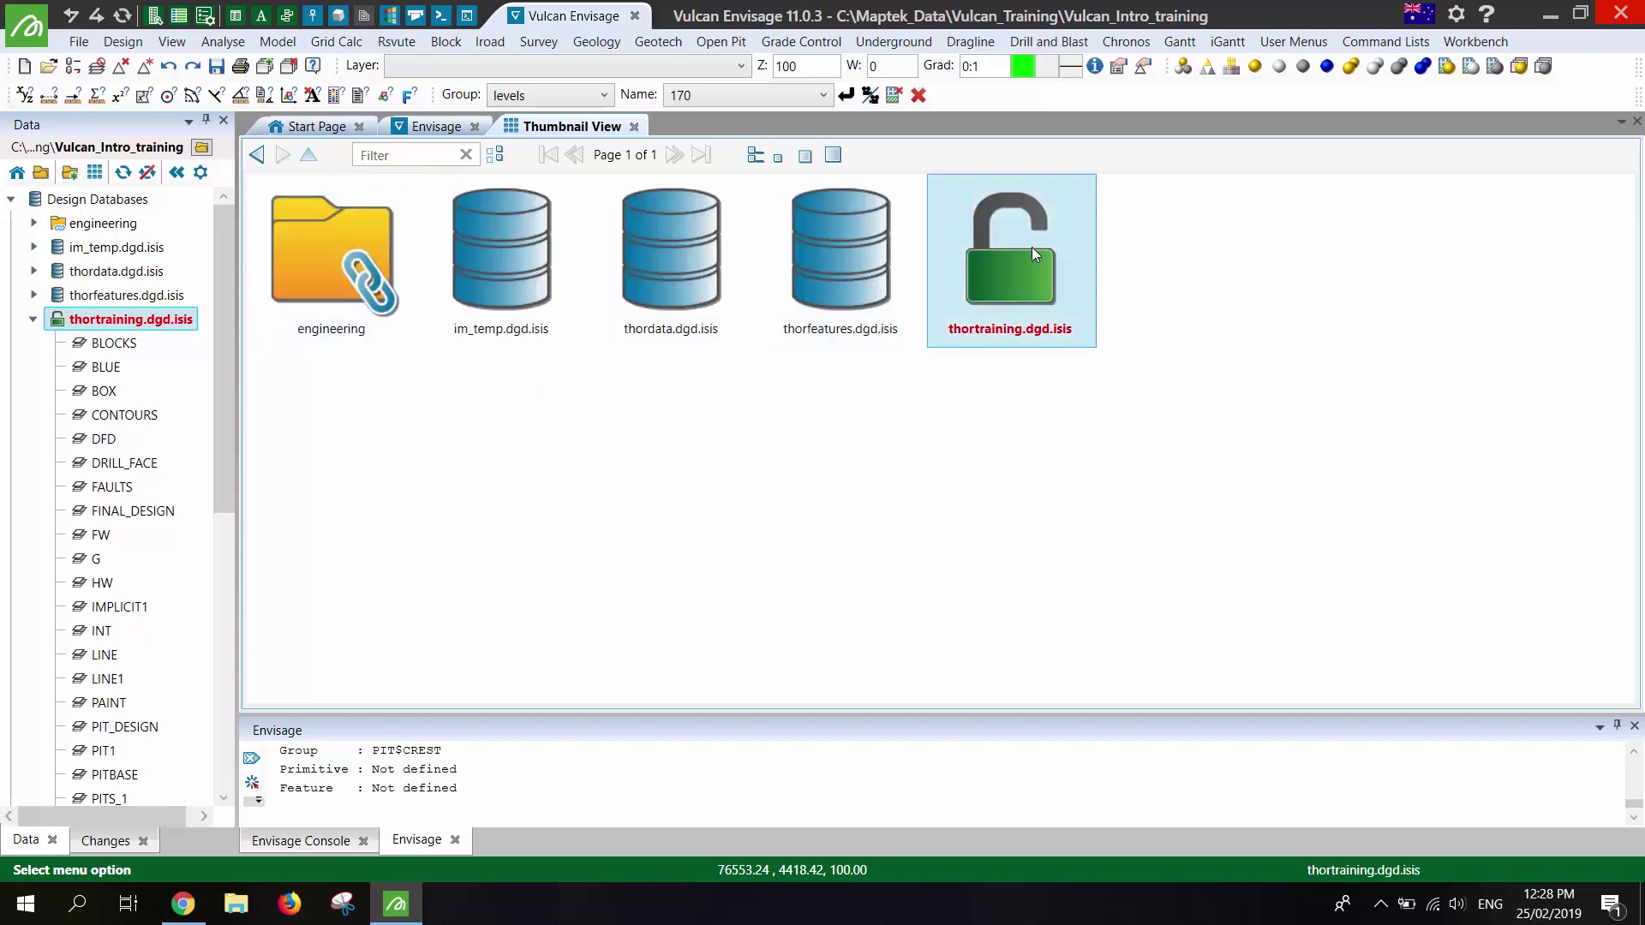
double_click(1011, 338)
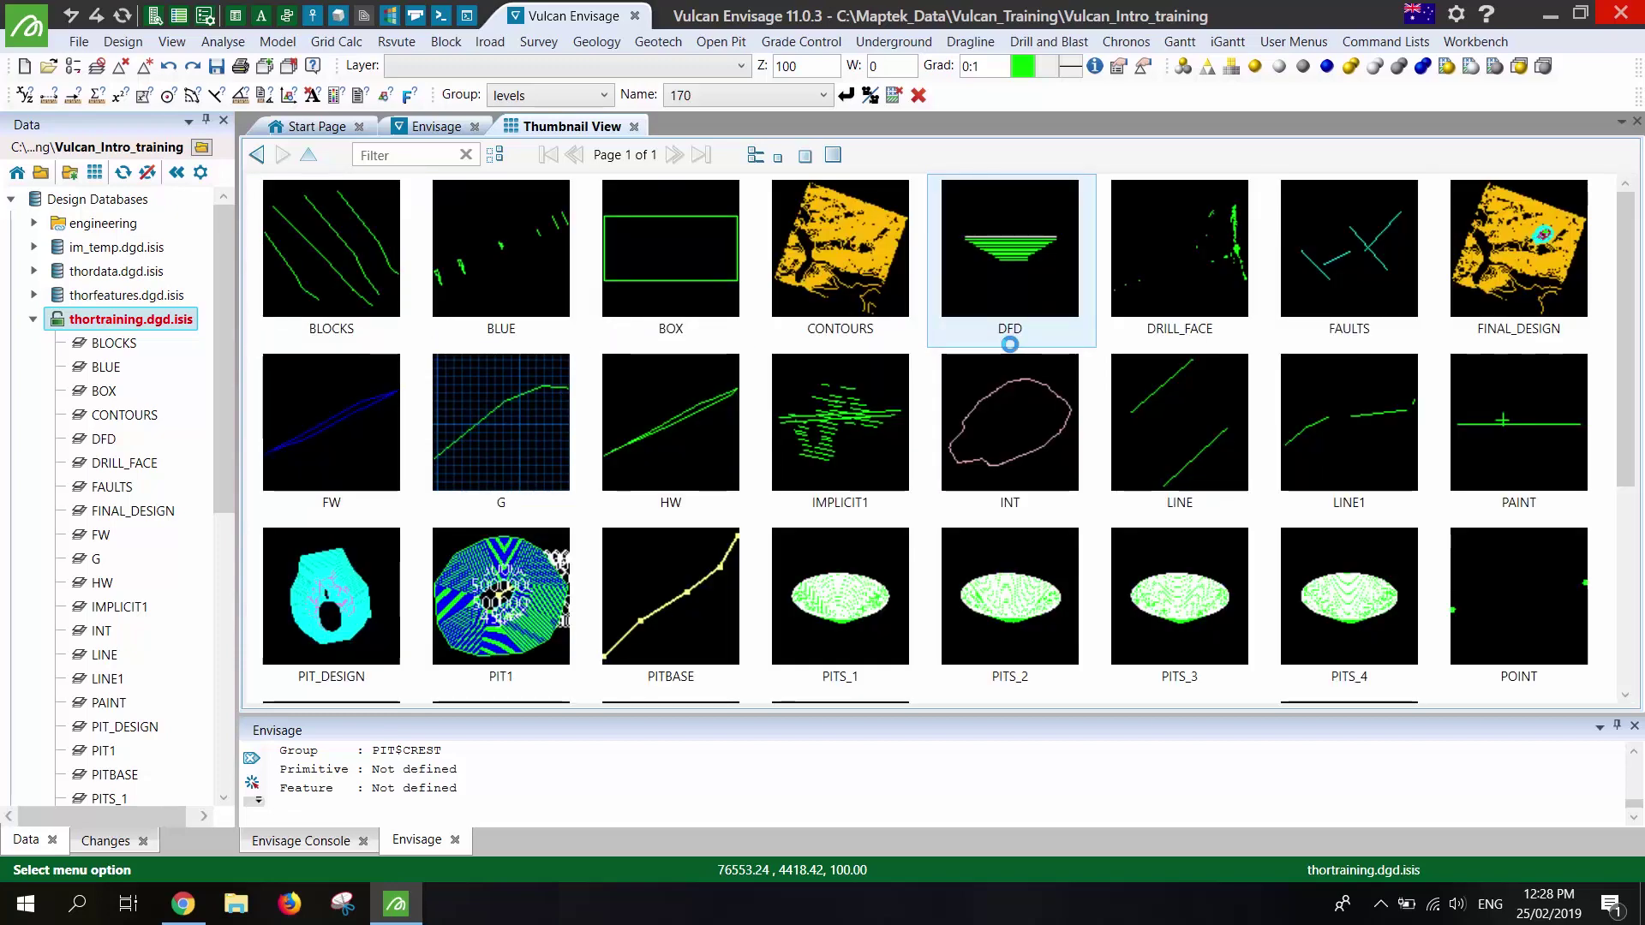
double_click(859, 612)
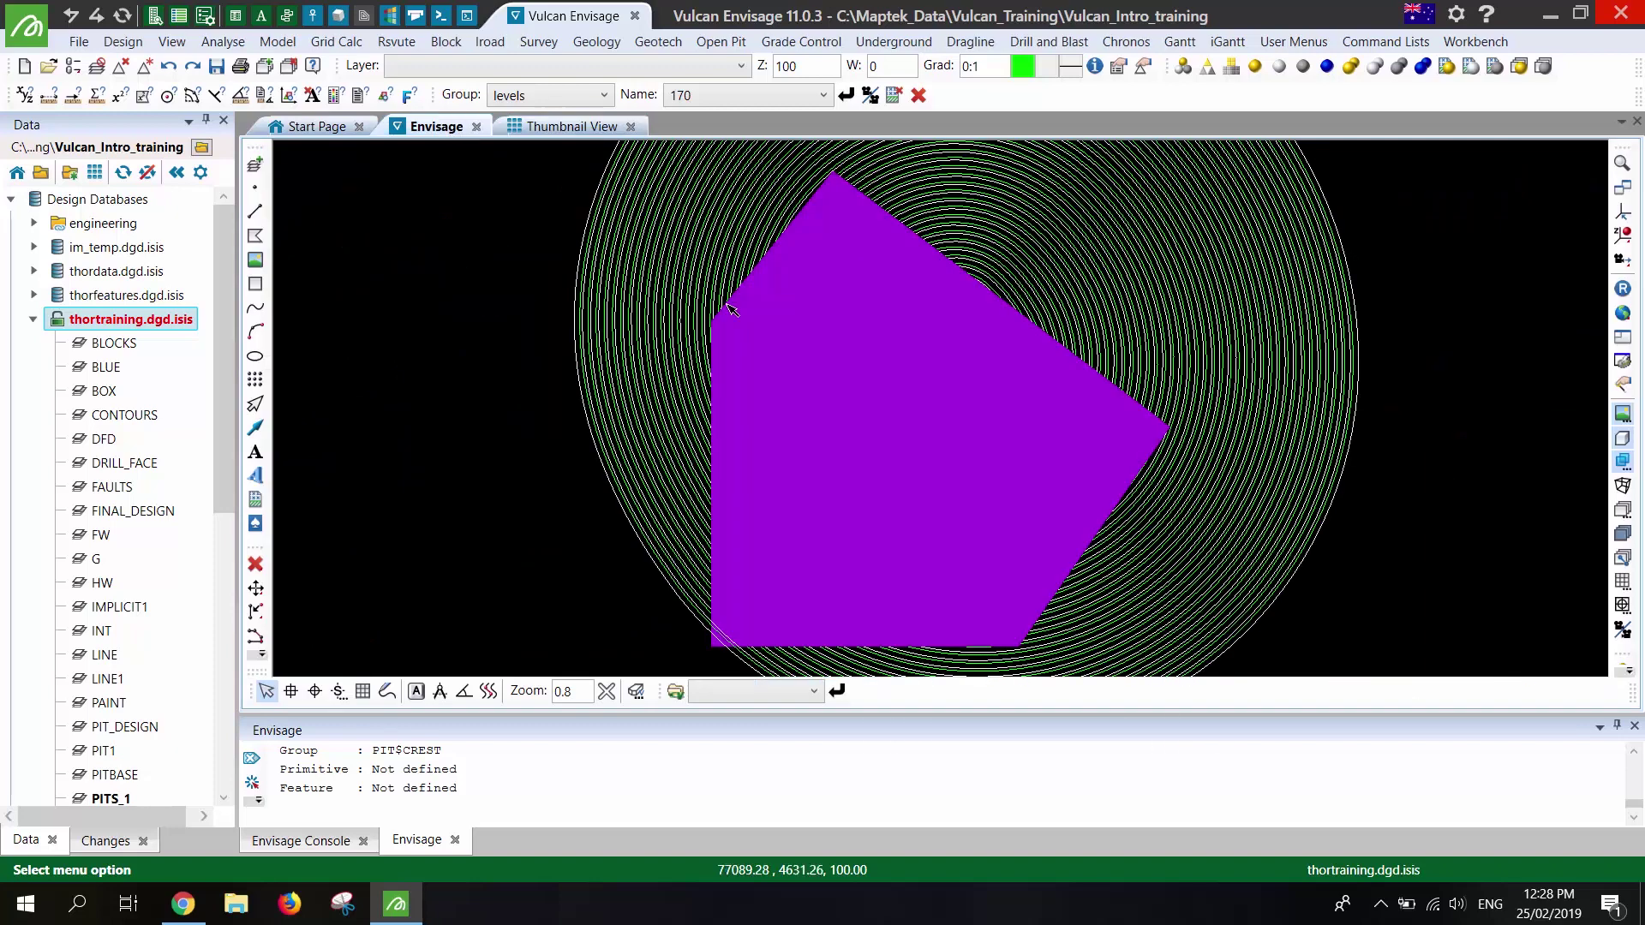
mouse_move(891, 373)
Switch the named view from 110 to the saved 140 level and show the toolbar list
click(718, 95)
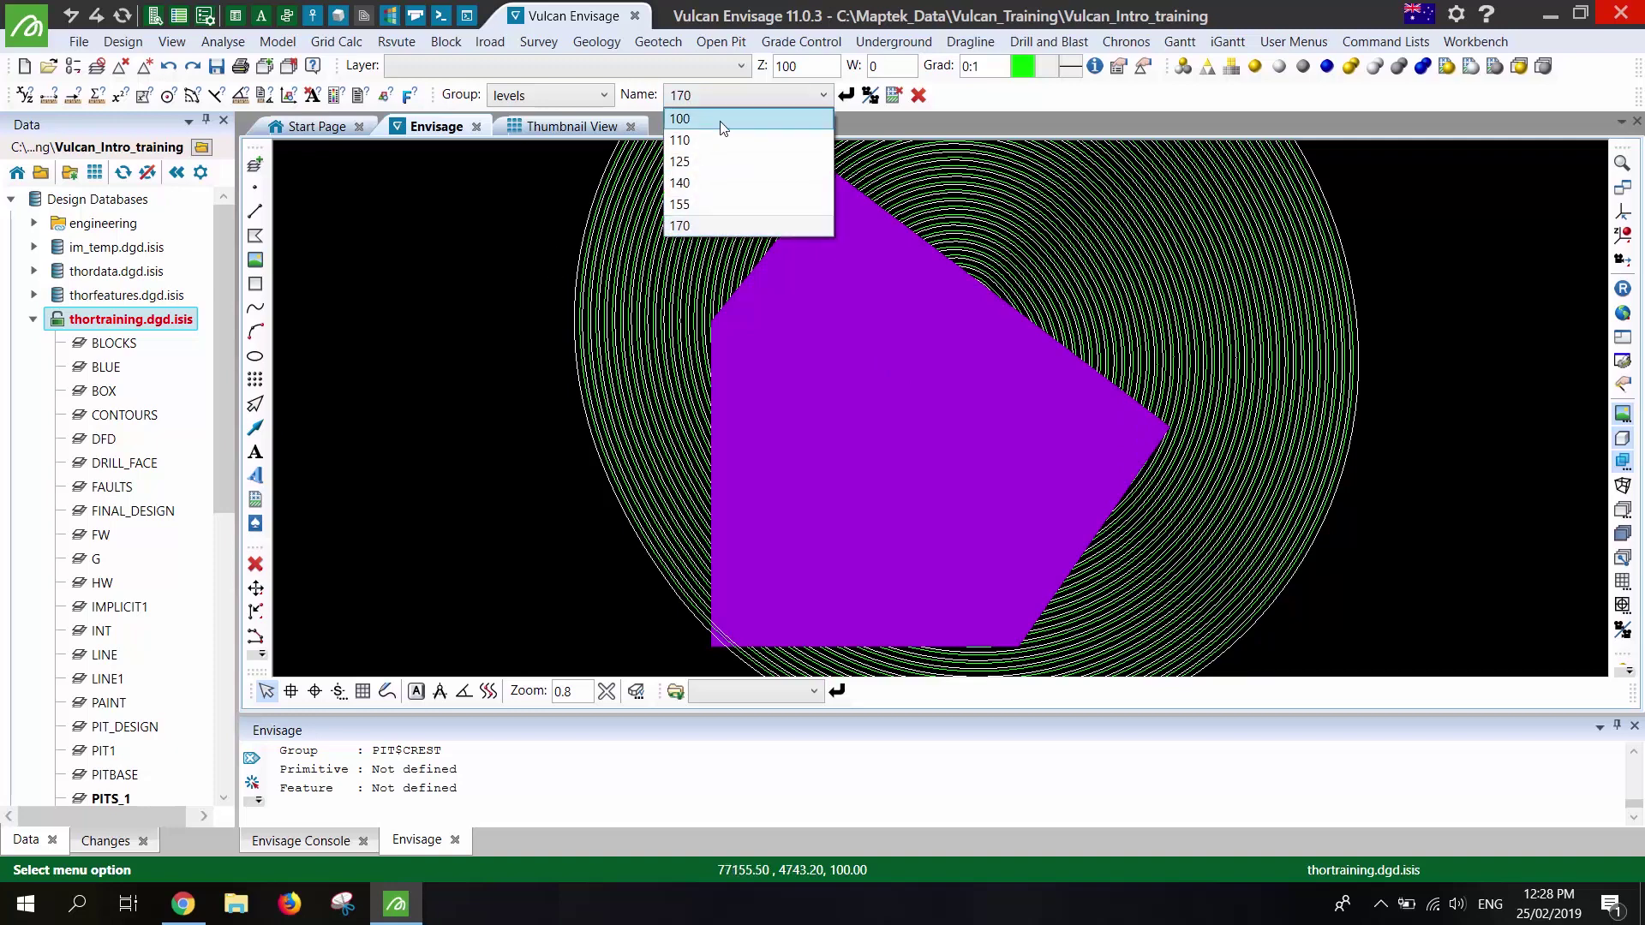
click(722, 138)
click(724, 95)
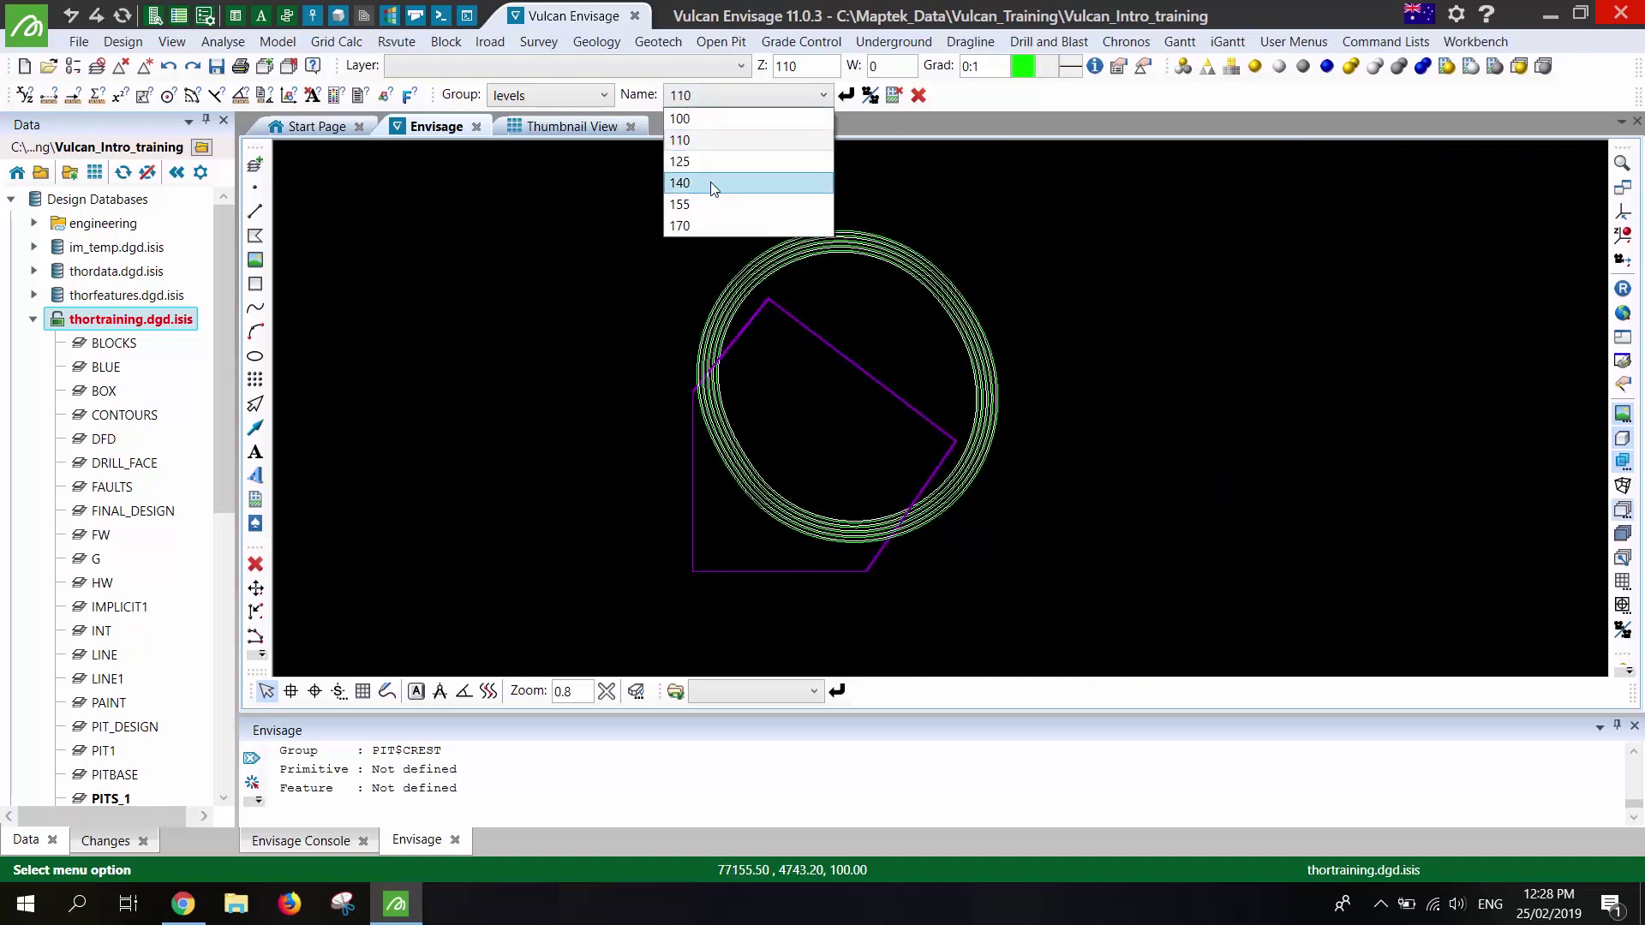
click(713, 184)
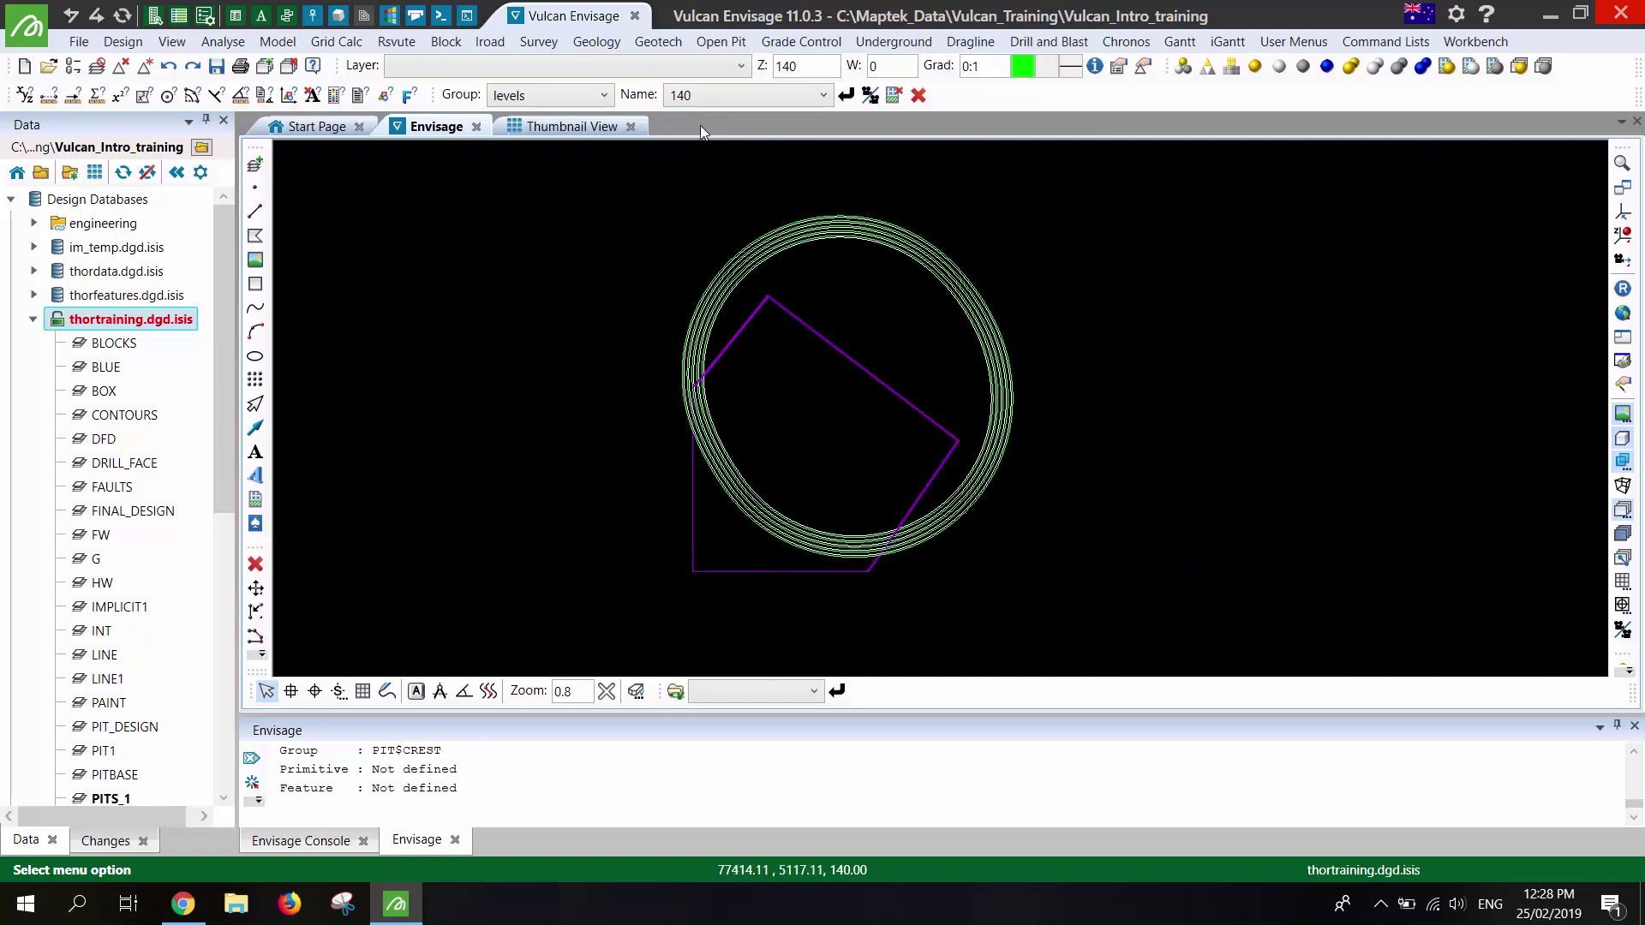
right_click(961, 99)
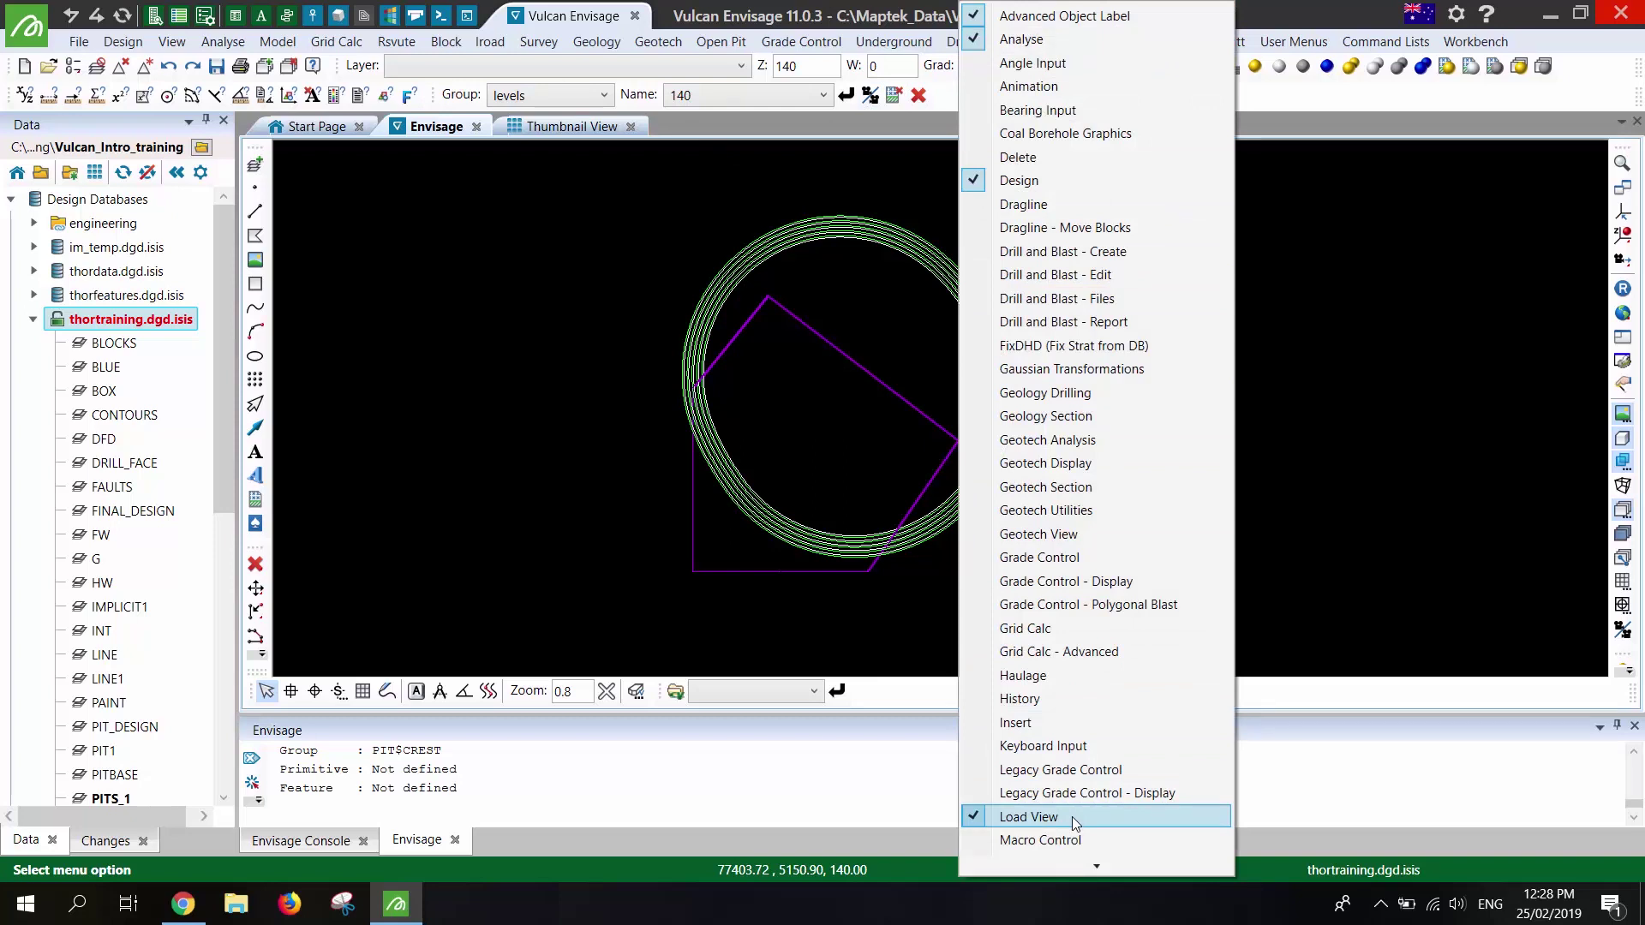
Create a section plane at level 185
click(1334, 342)
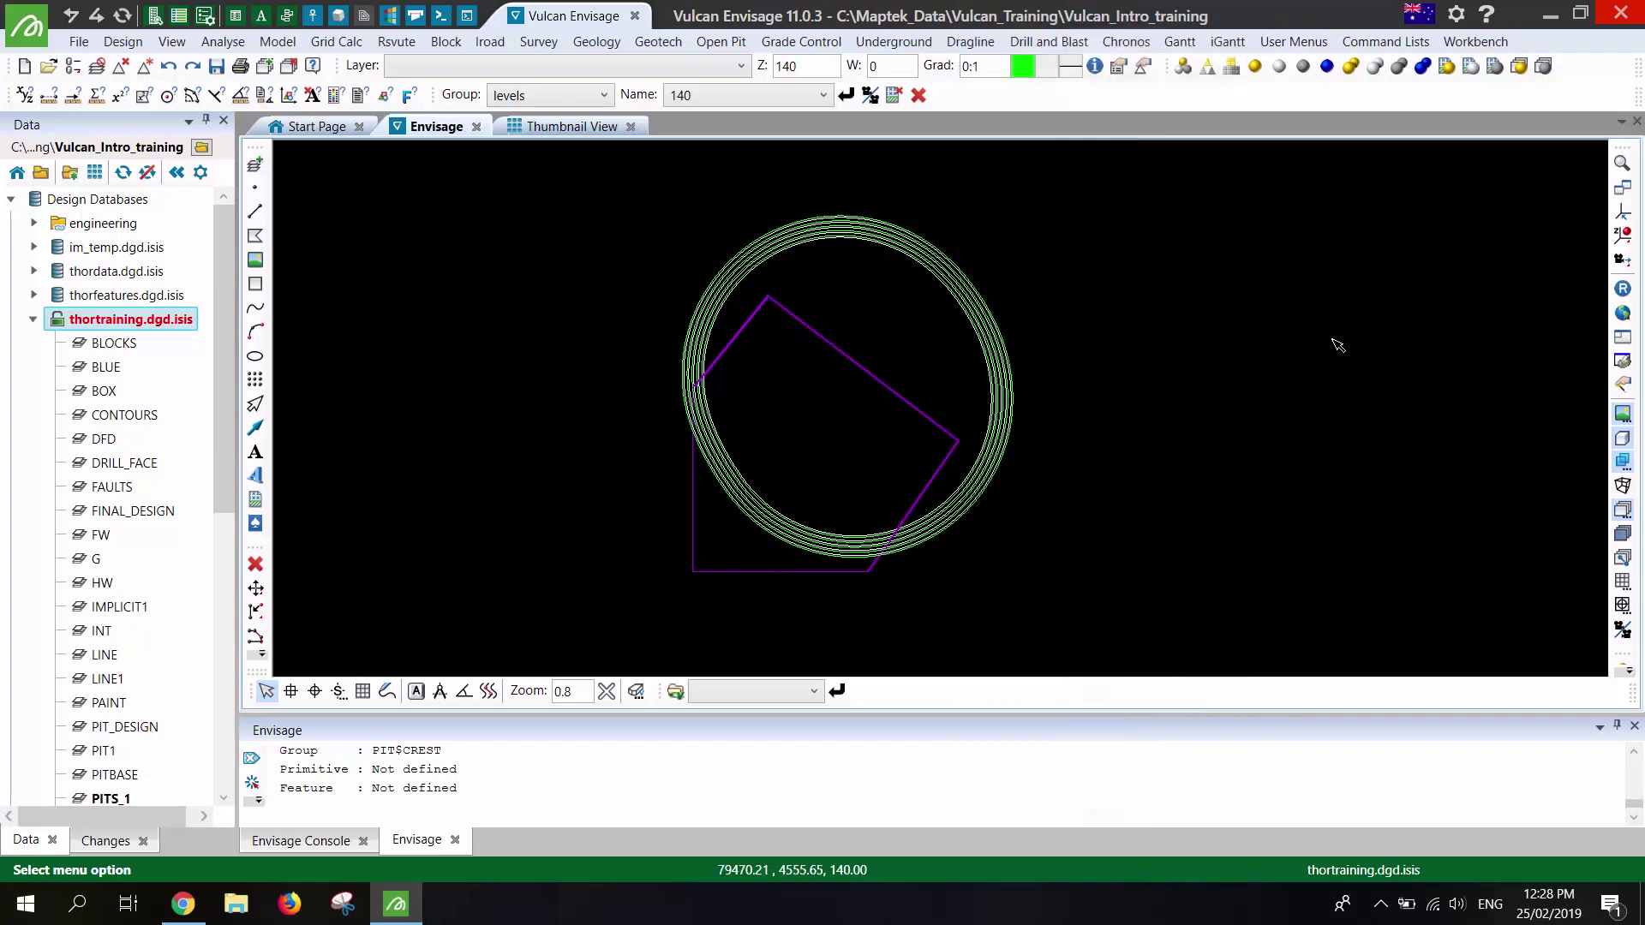
click(265, 66)
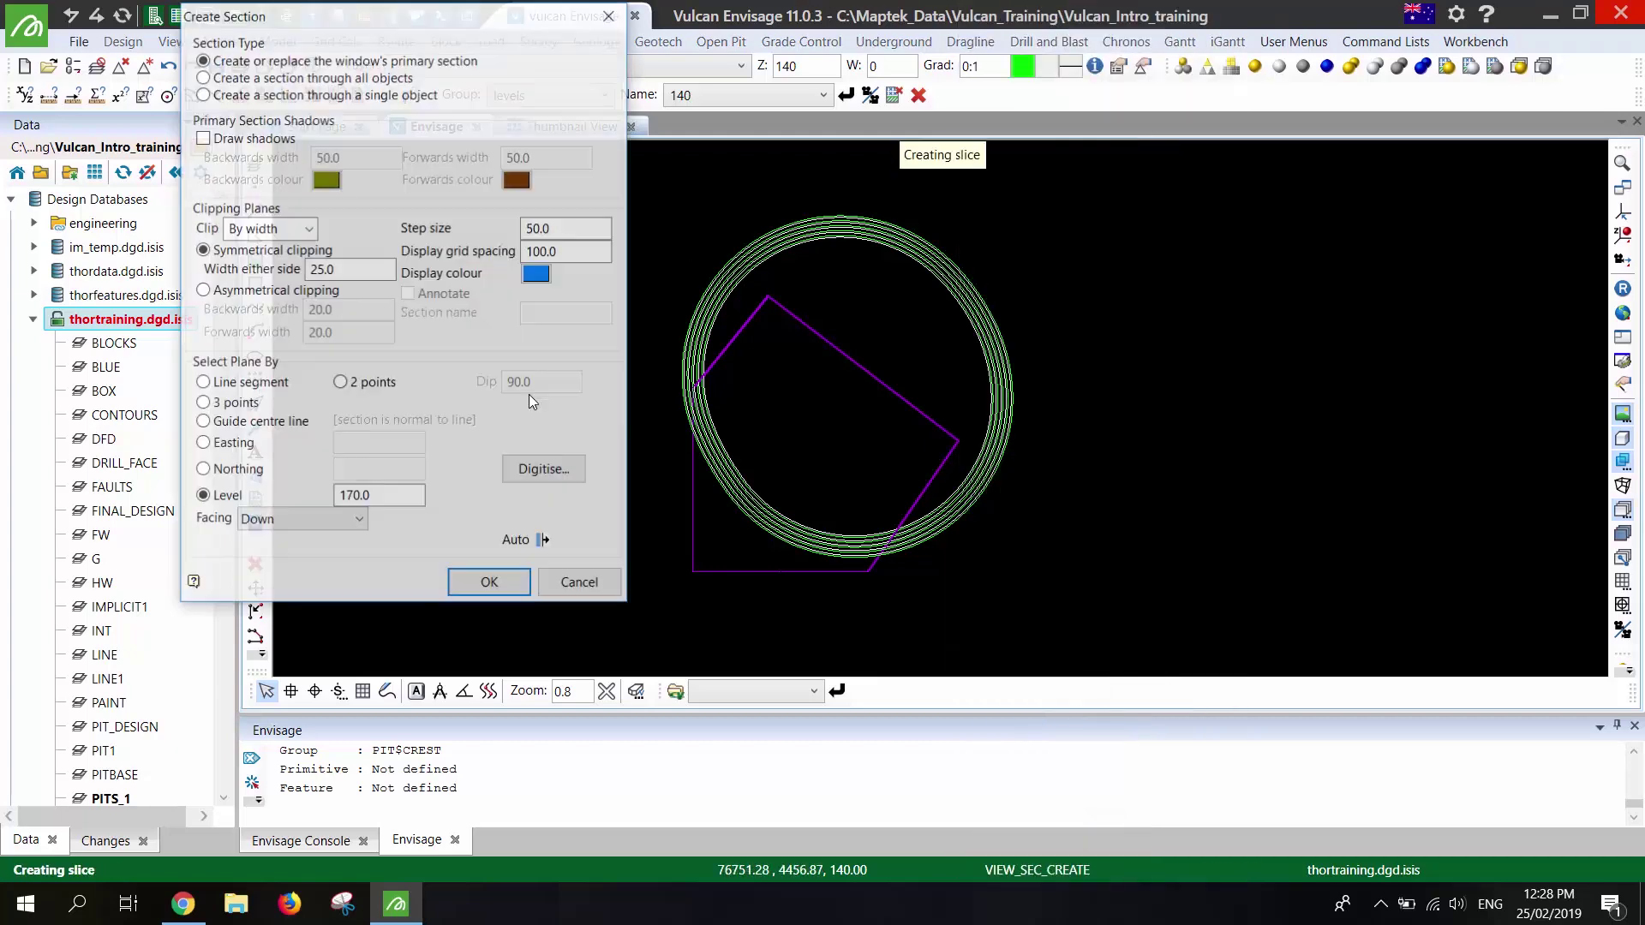
drag(422, 497, 251, 508)
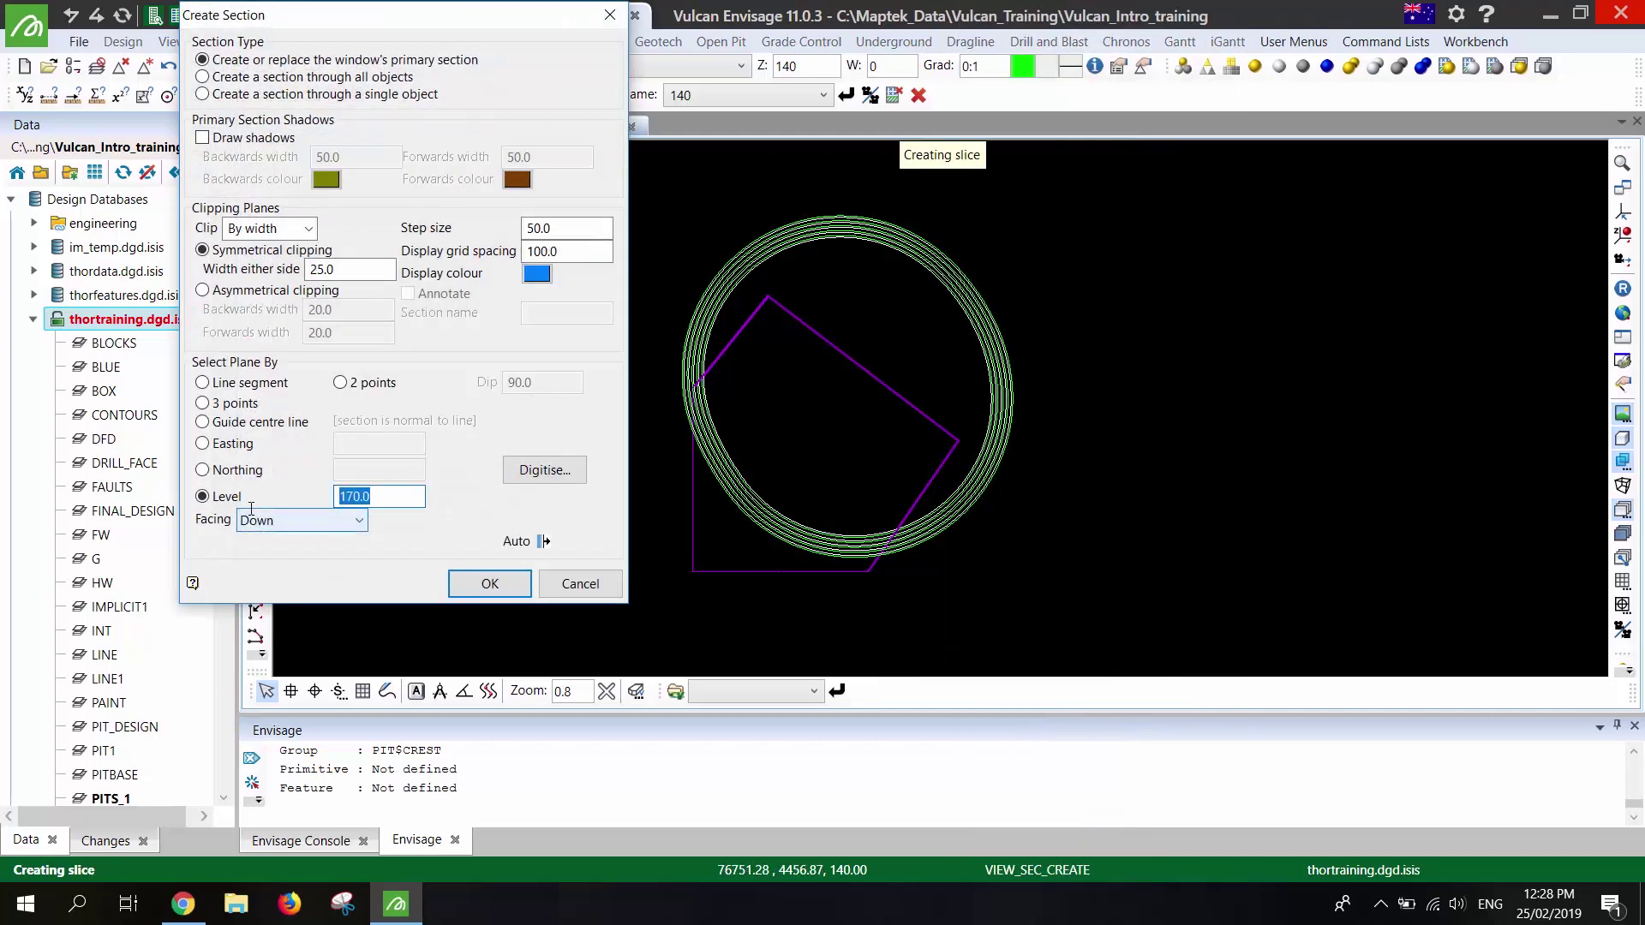
text(185)
click(502, 581)
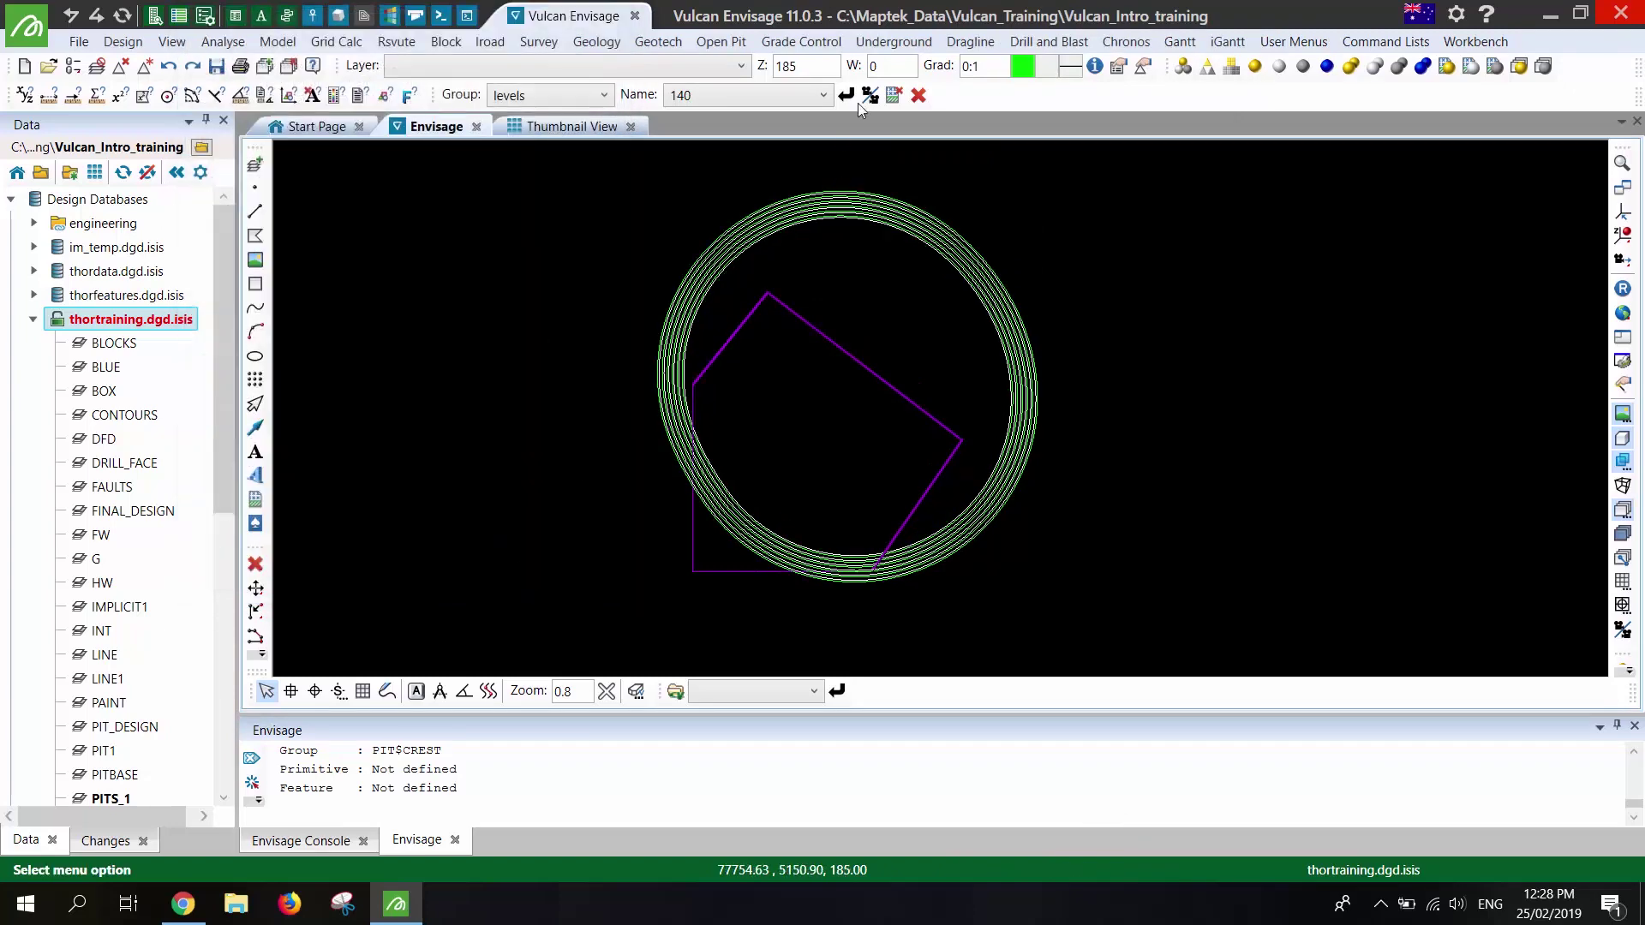
Save the current view as 180 in the levels group
click(871, 95)
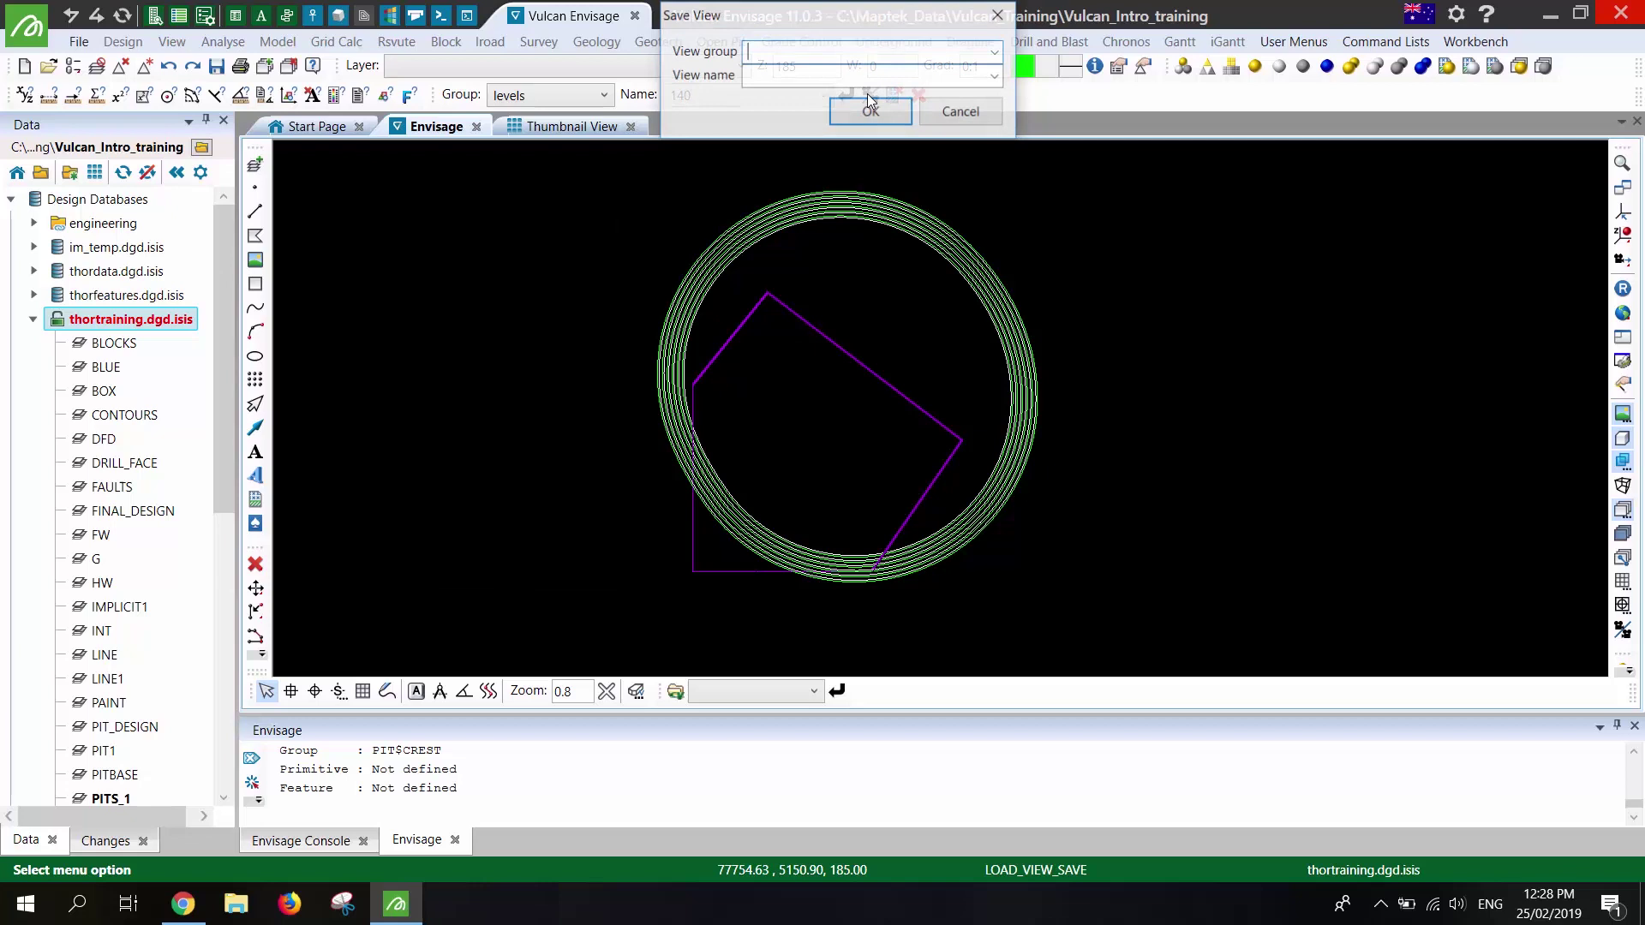
click(996, 76)
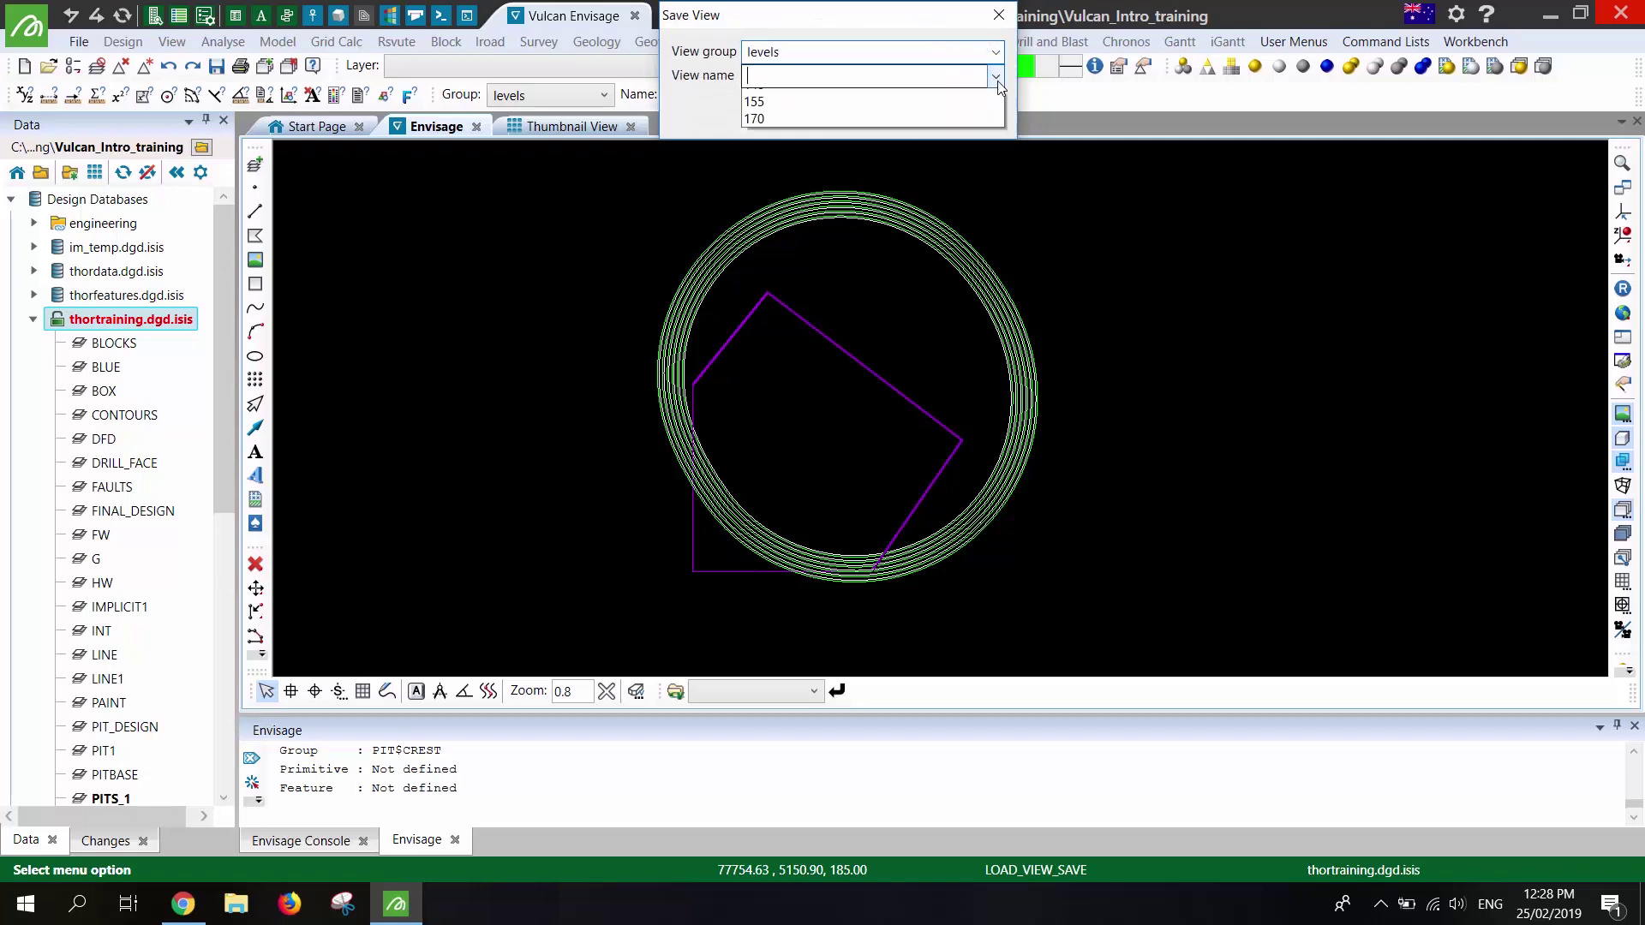
click(907, 76)
text(180)
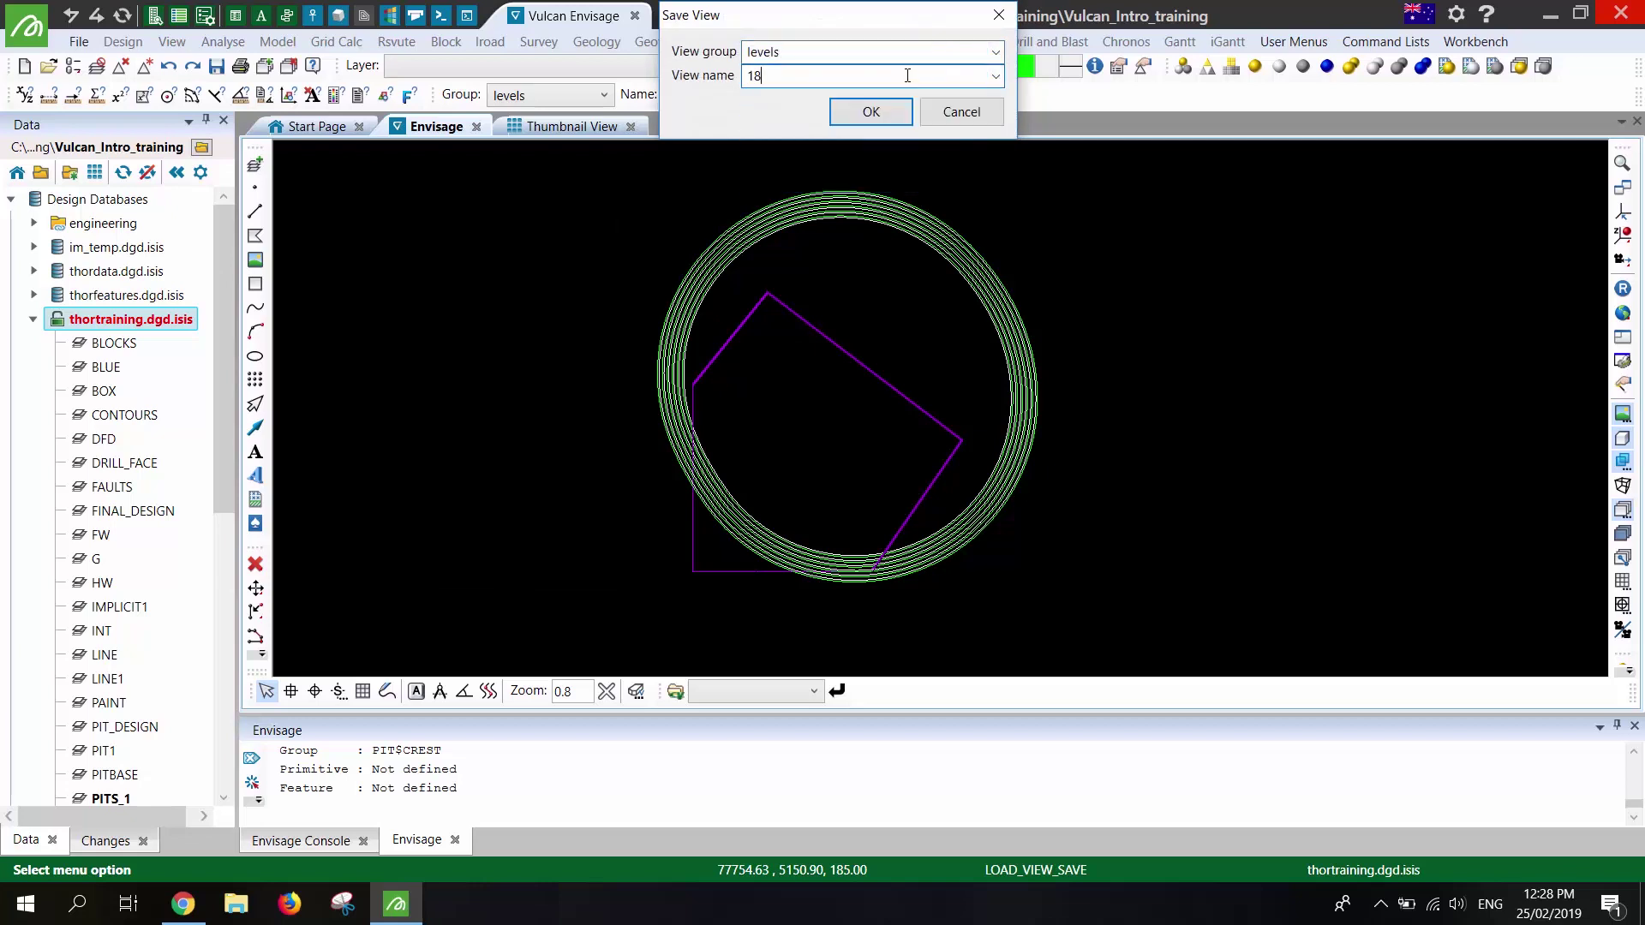
click(865, 99)
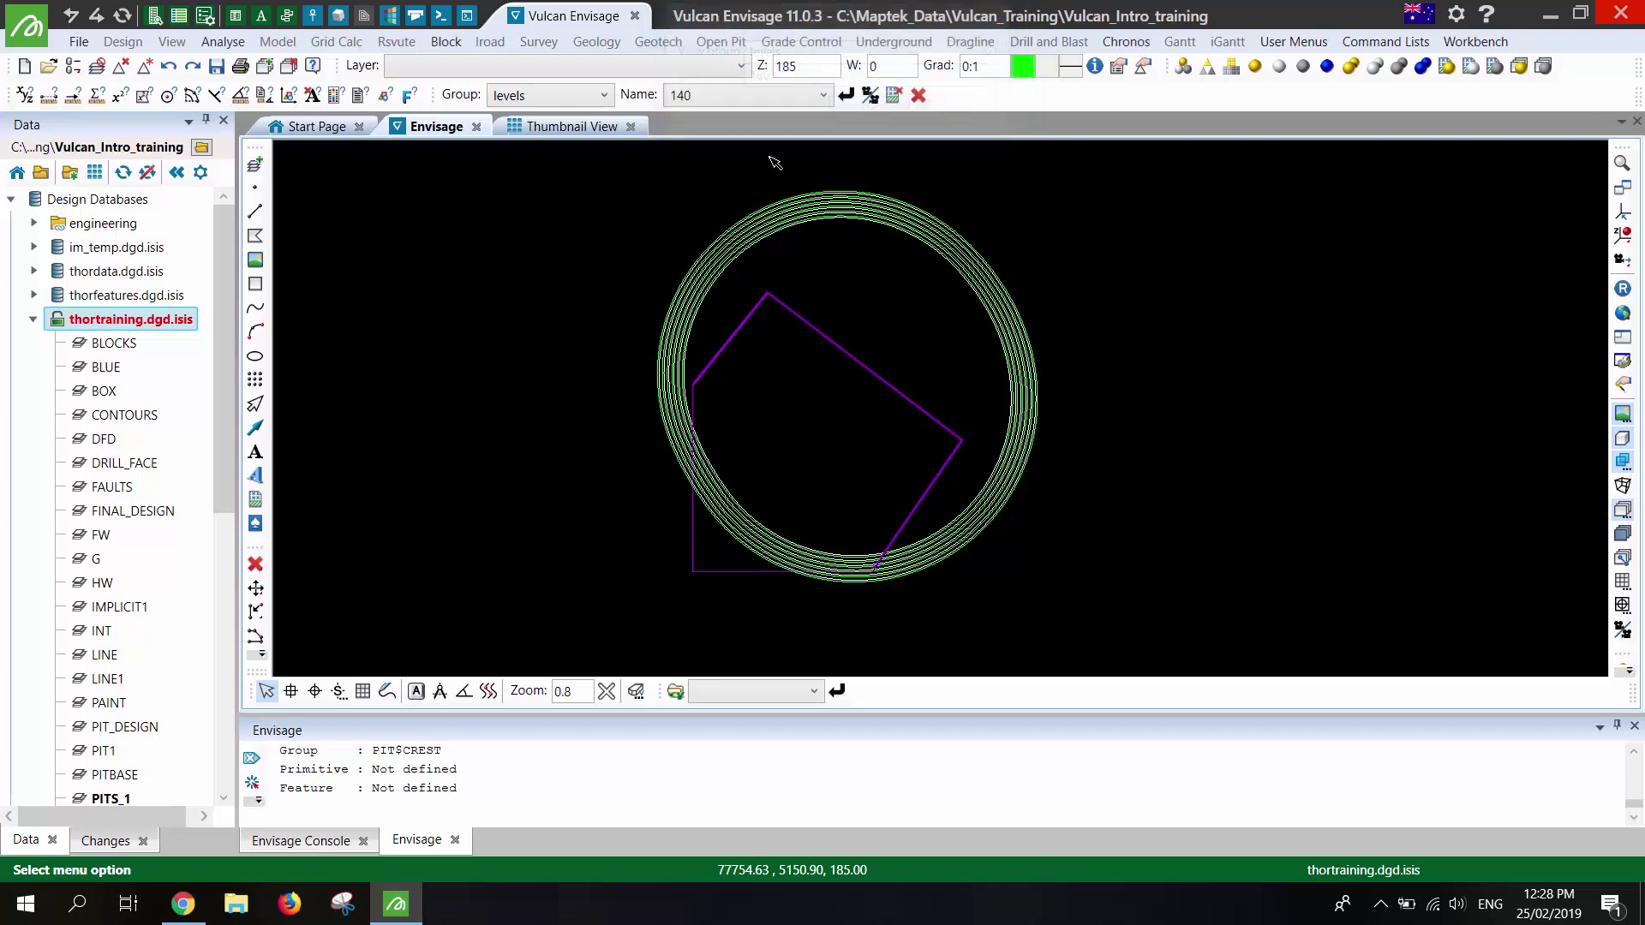
Load the saved 170 view, then the saved 180 view
click(742, 95)
click(708, 232)
click(765, 96)
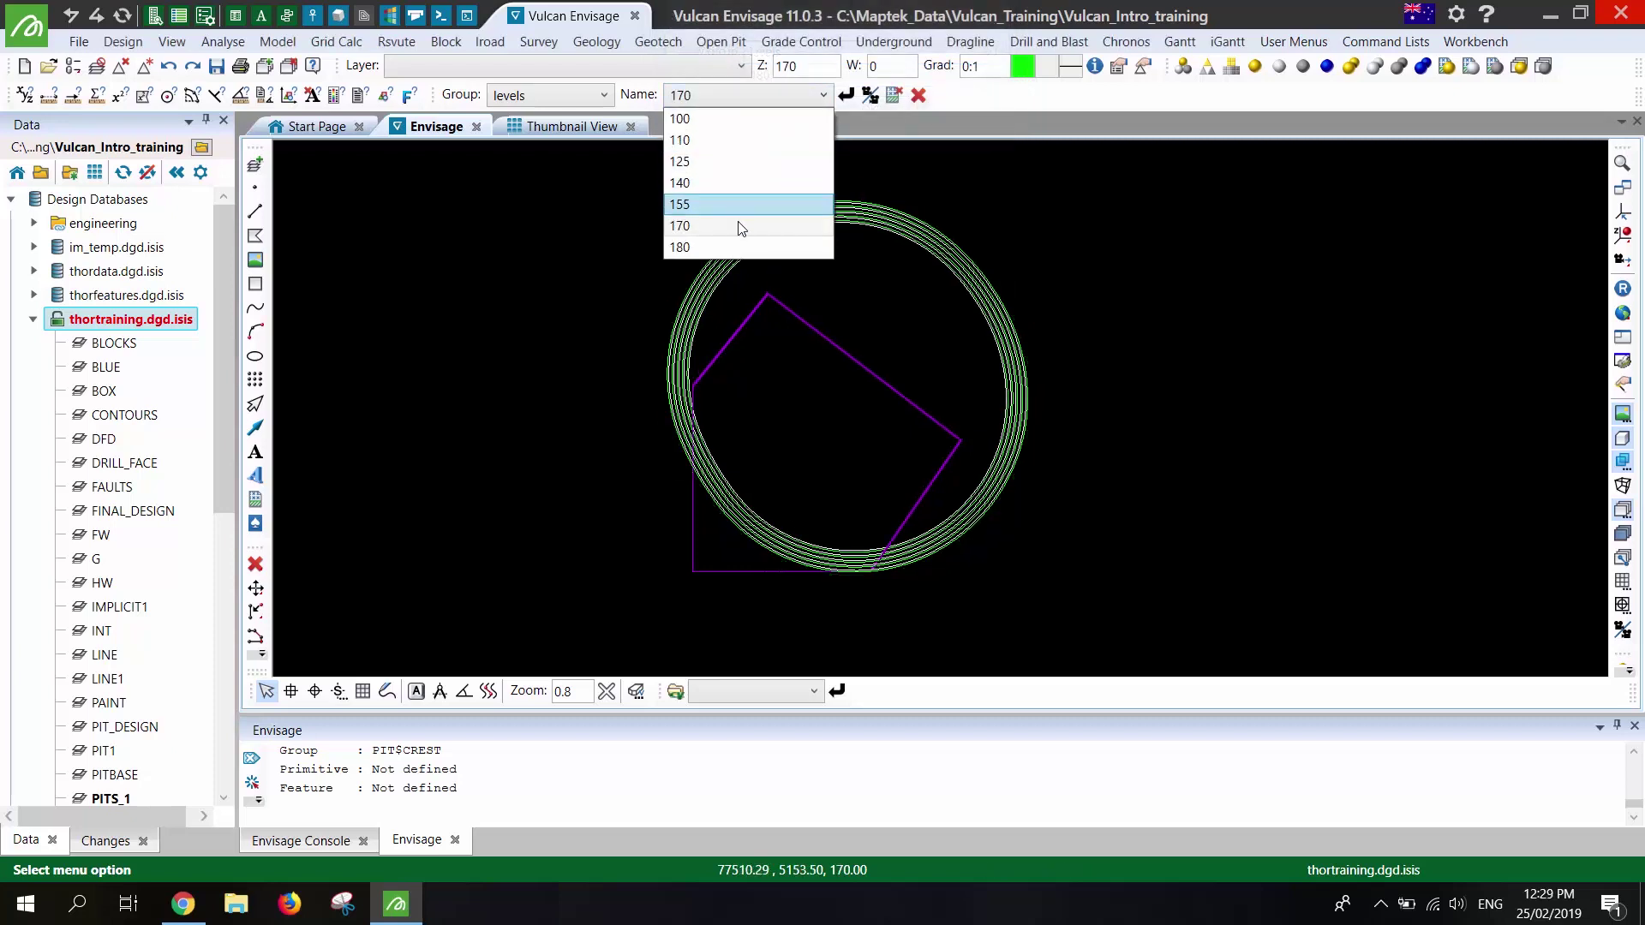
click(741, 246)
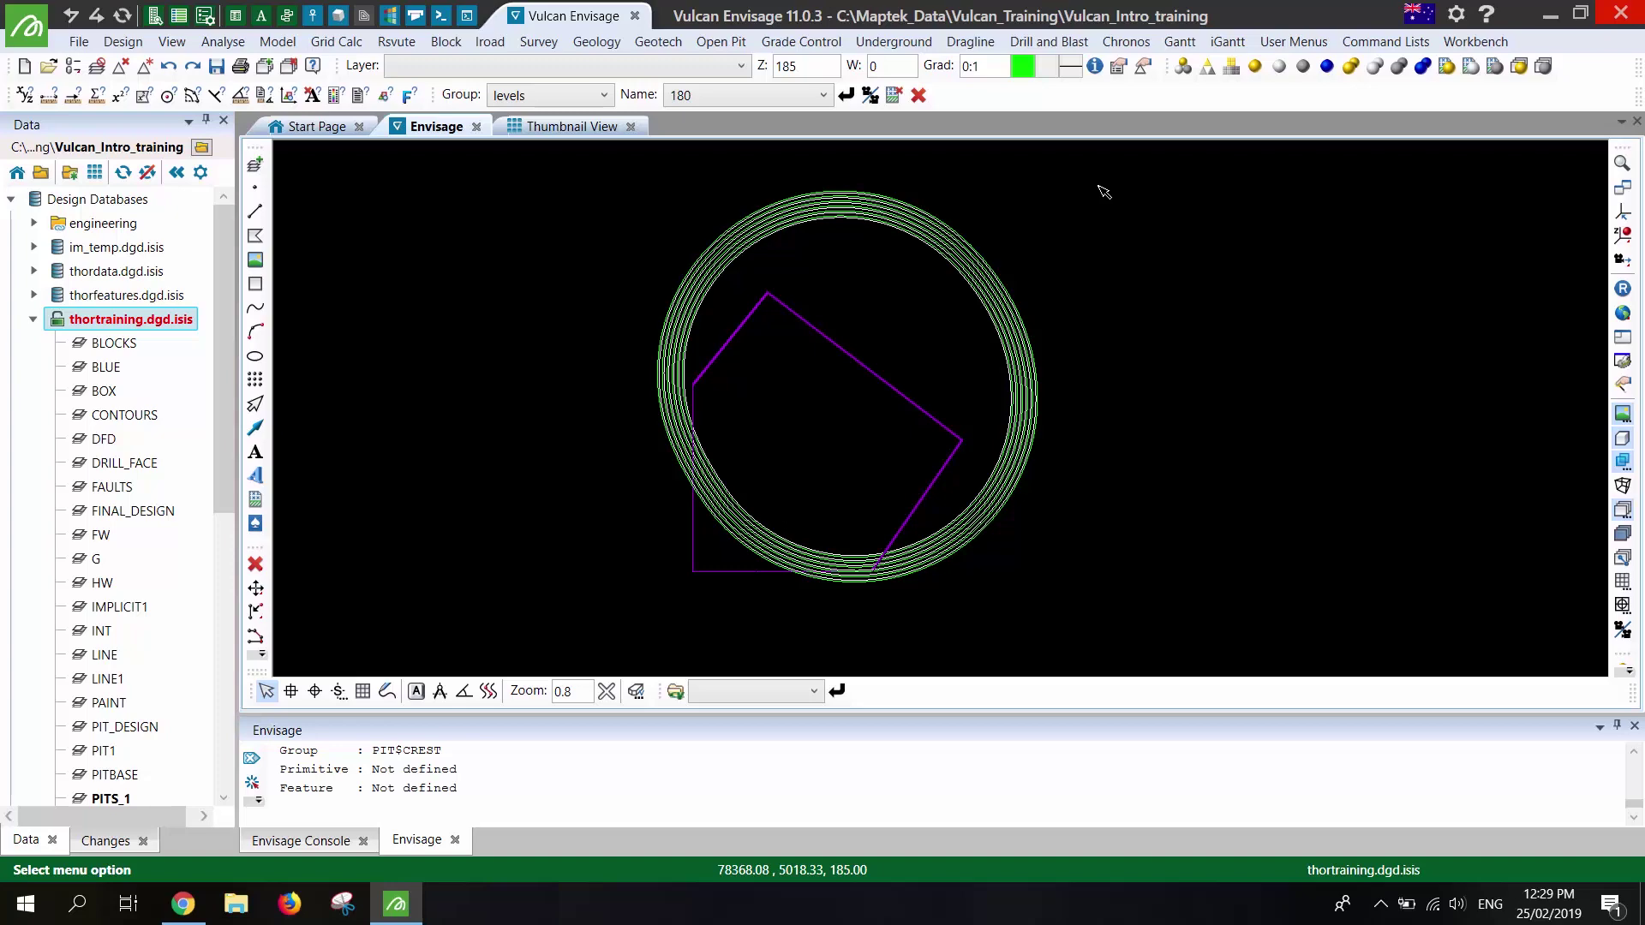
Shade the pit as a solid and tilt the view in 3D around a picked centre
click(1622, 509)
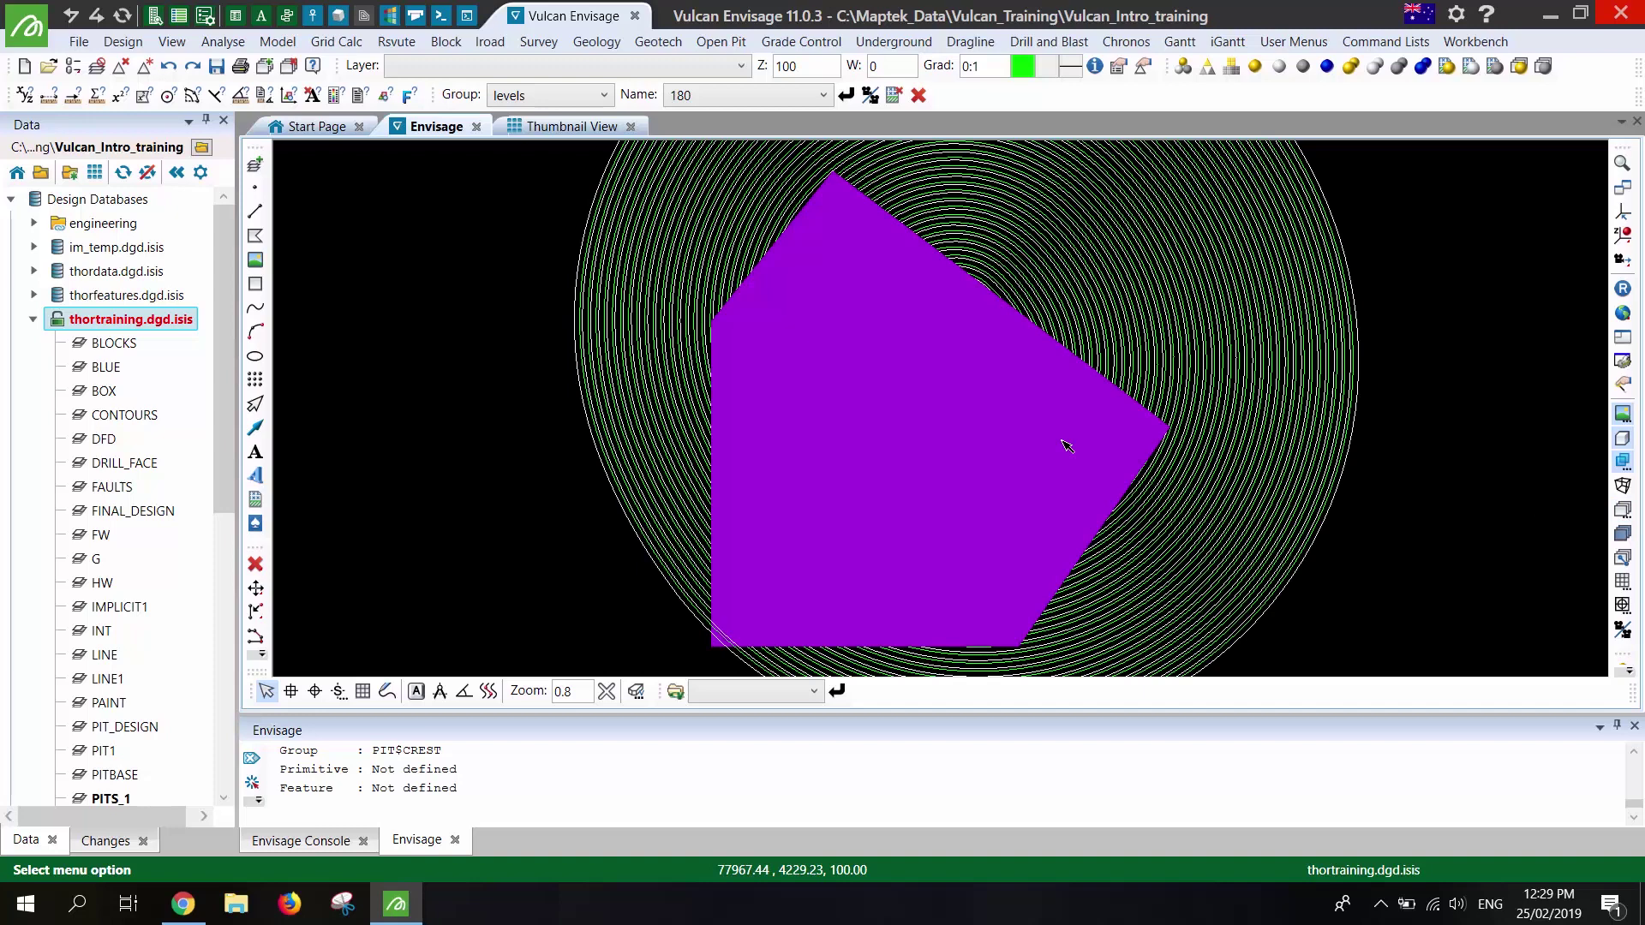
mouse_move(1066, 445)
key(r)
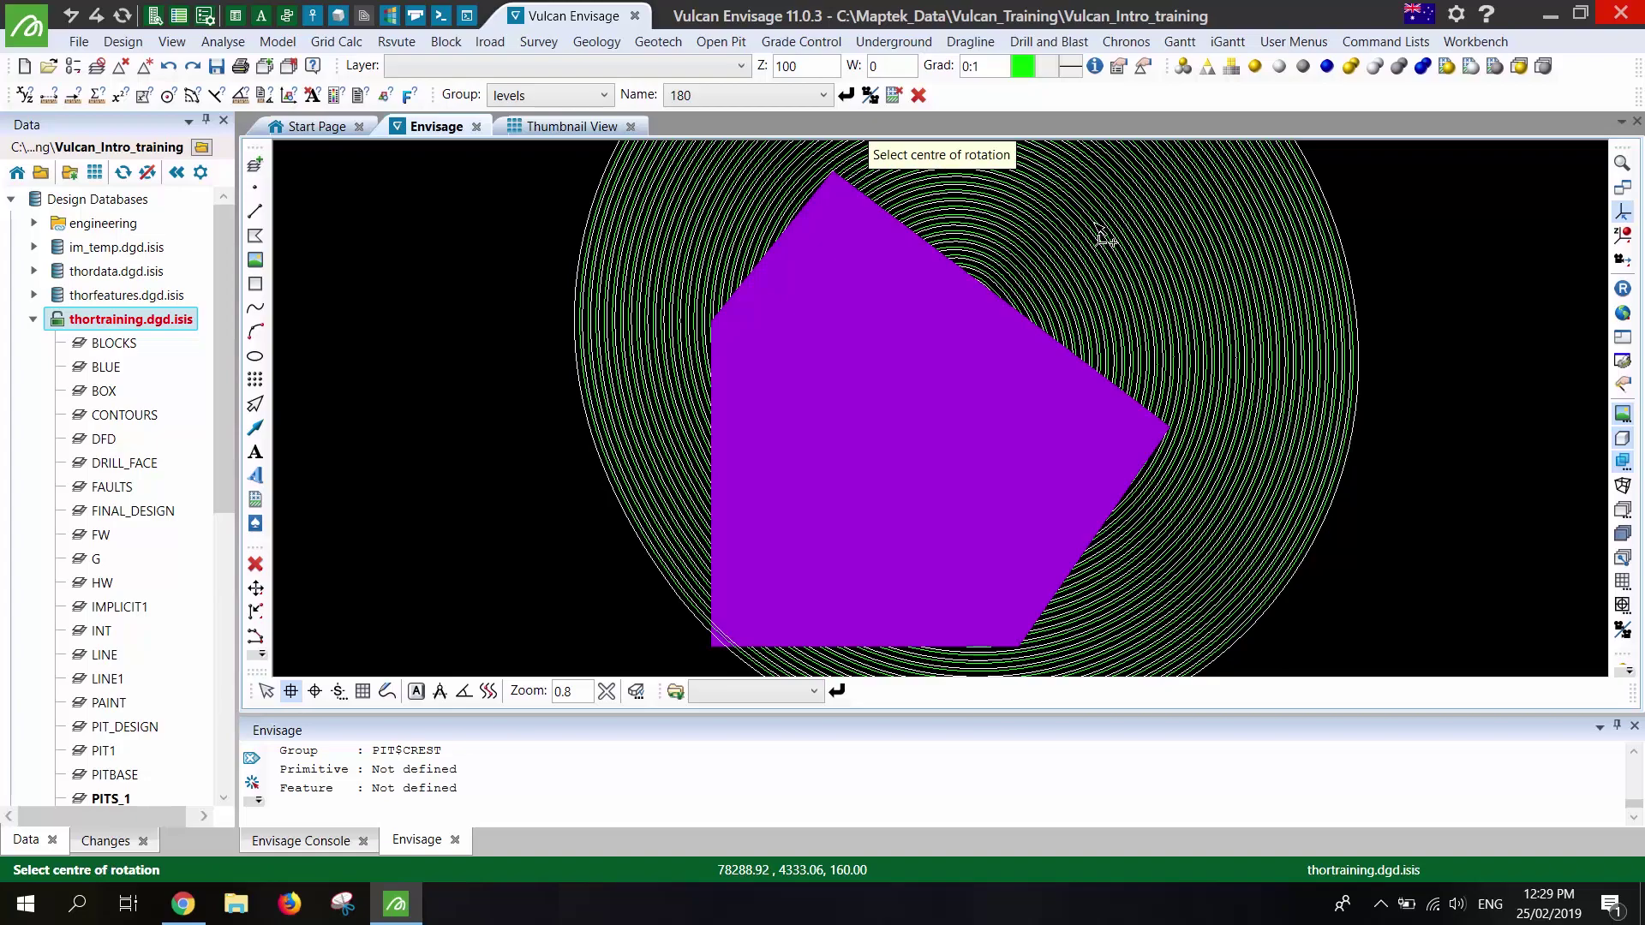
click(1102, 246)
drag(1104, 341, 1114, 288)
right_click(1114, 291)
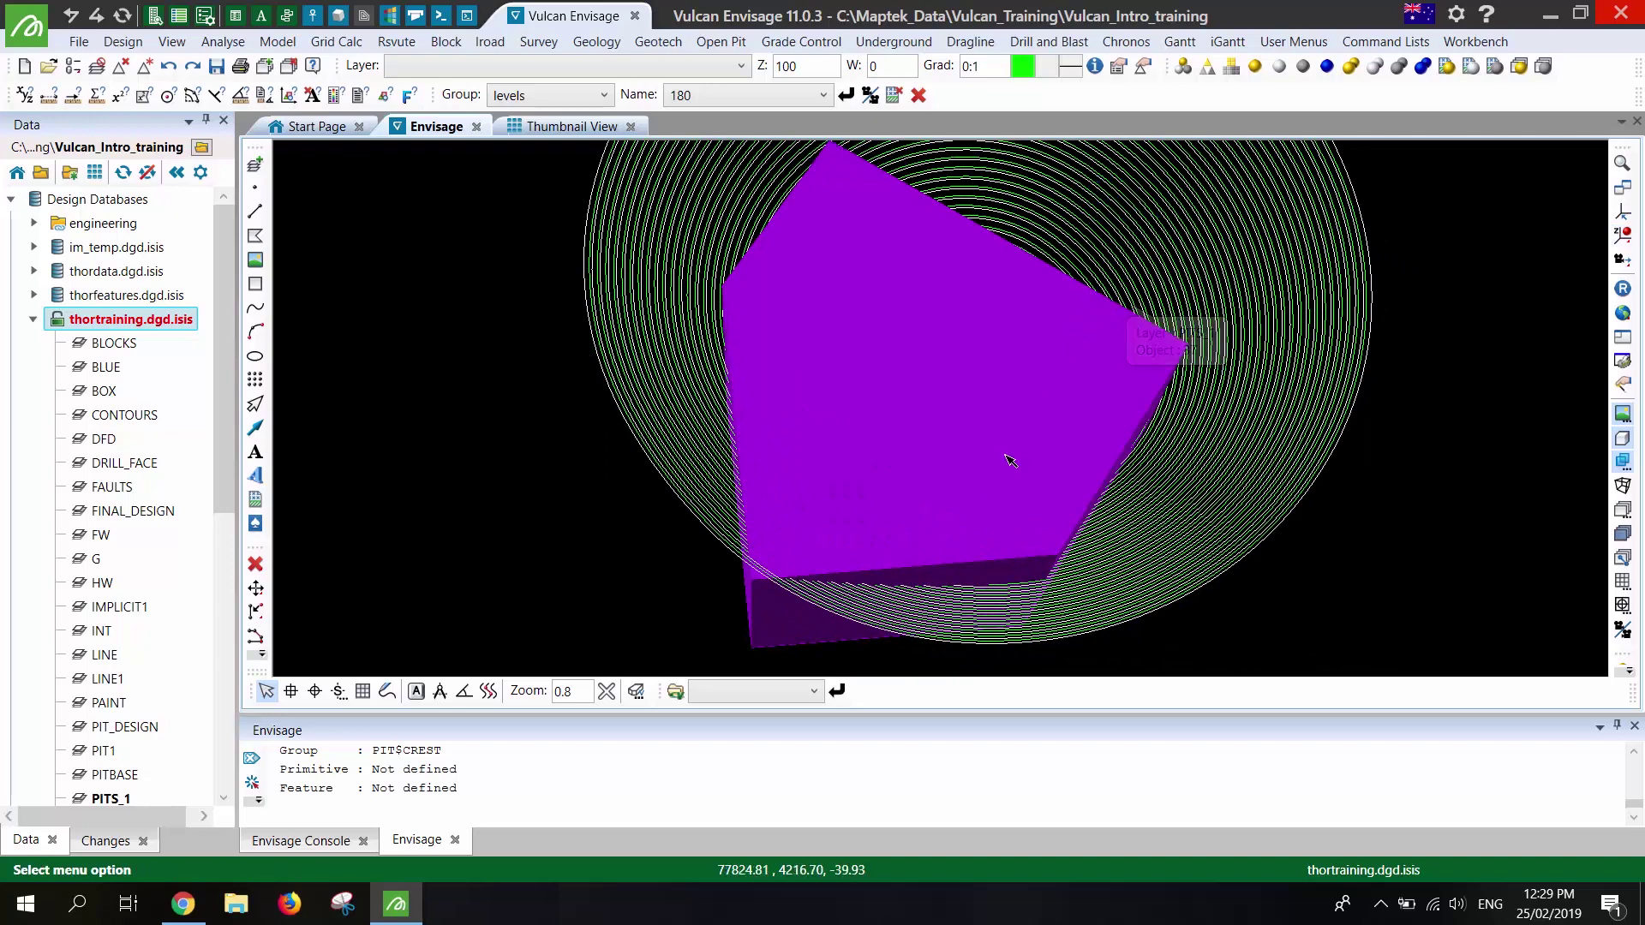
Rotate the view further to see the side of the purple pit solid
mouse_move(1010, 456)
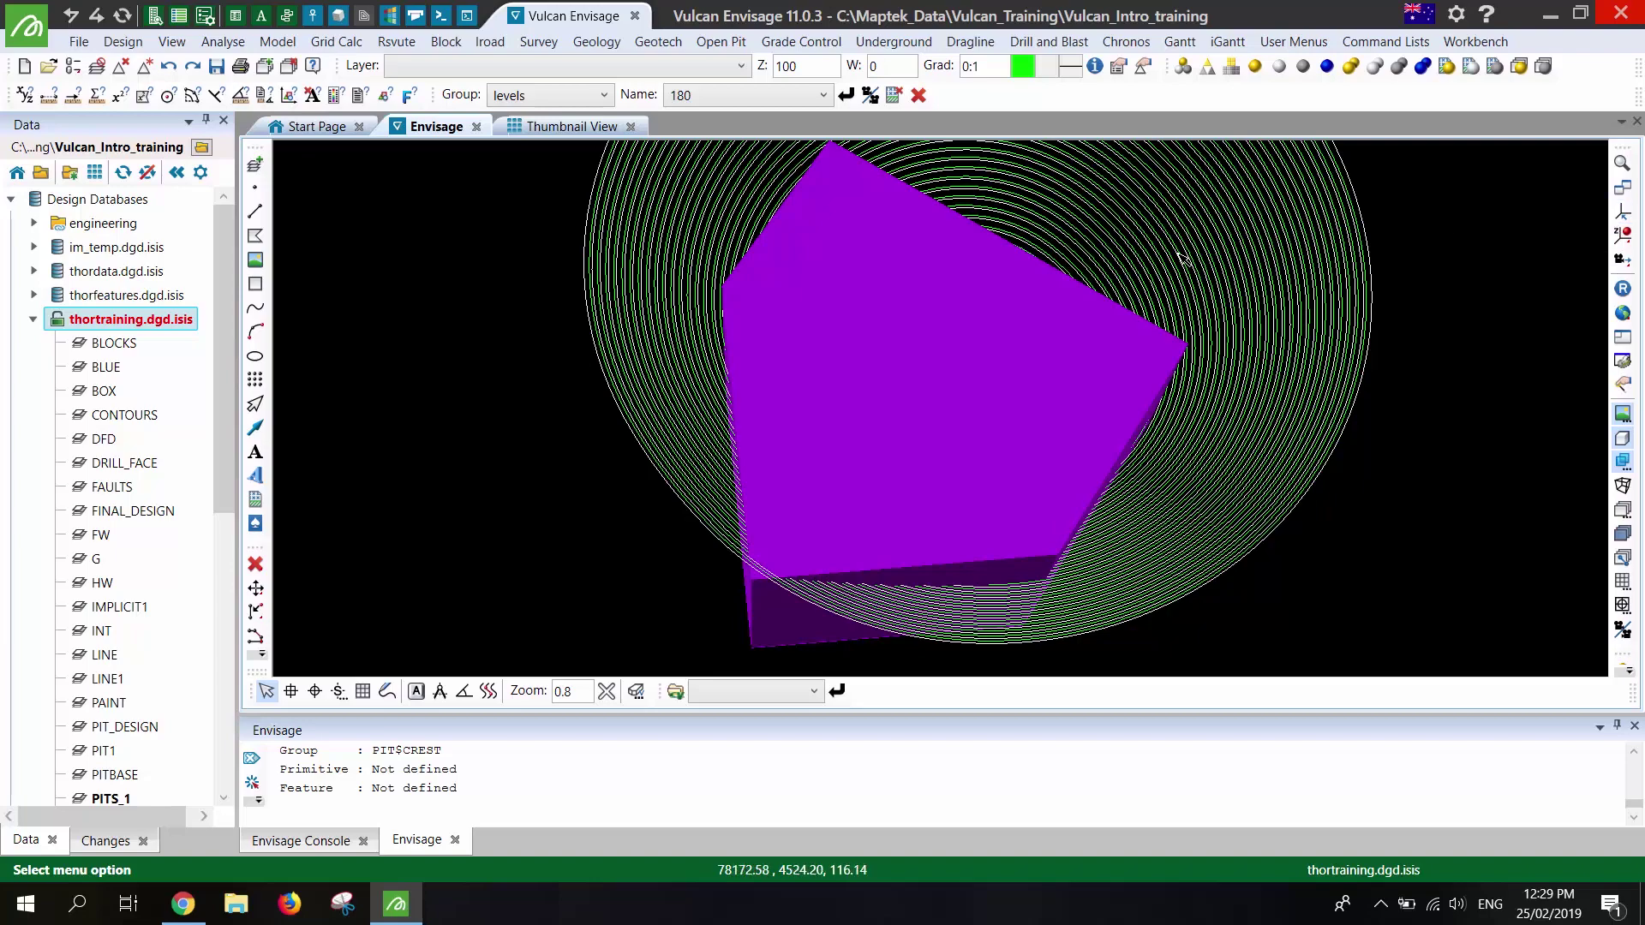
mouse_move(1180, 255)
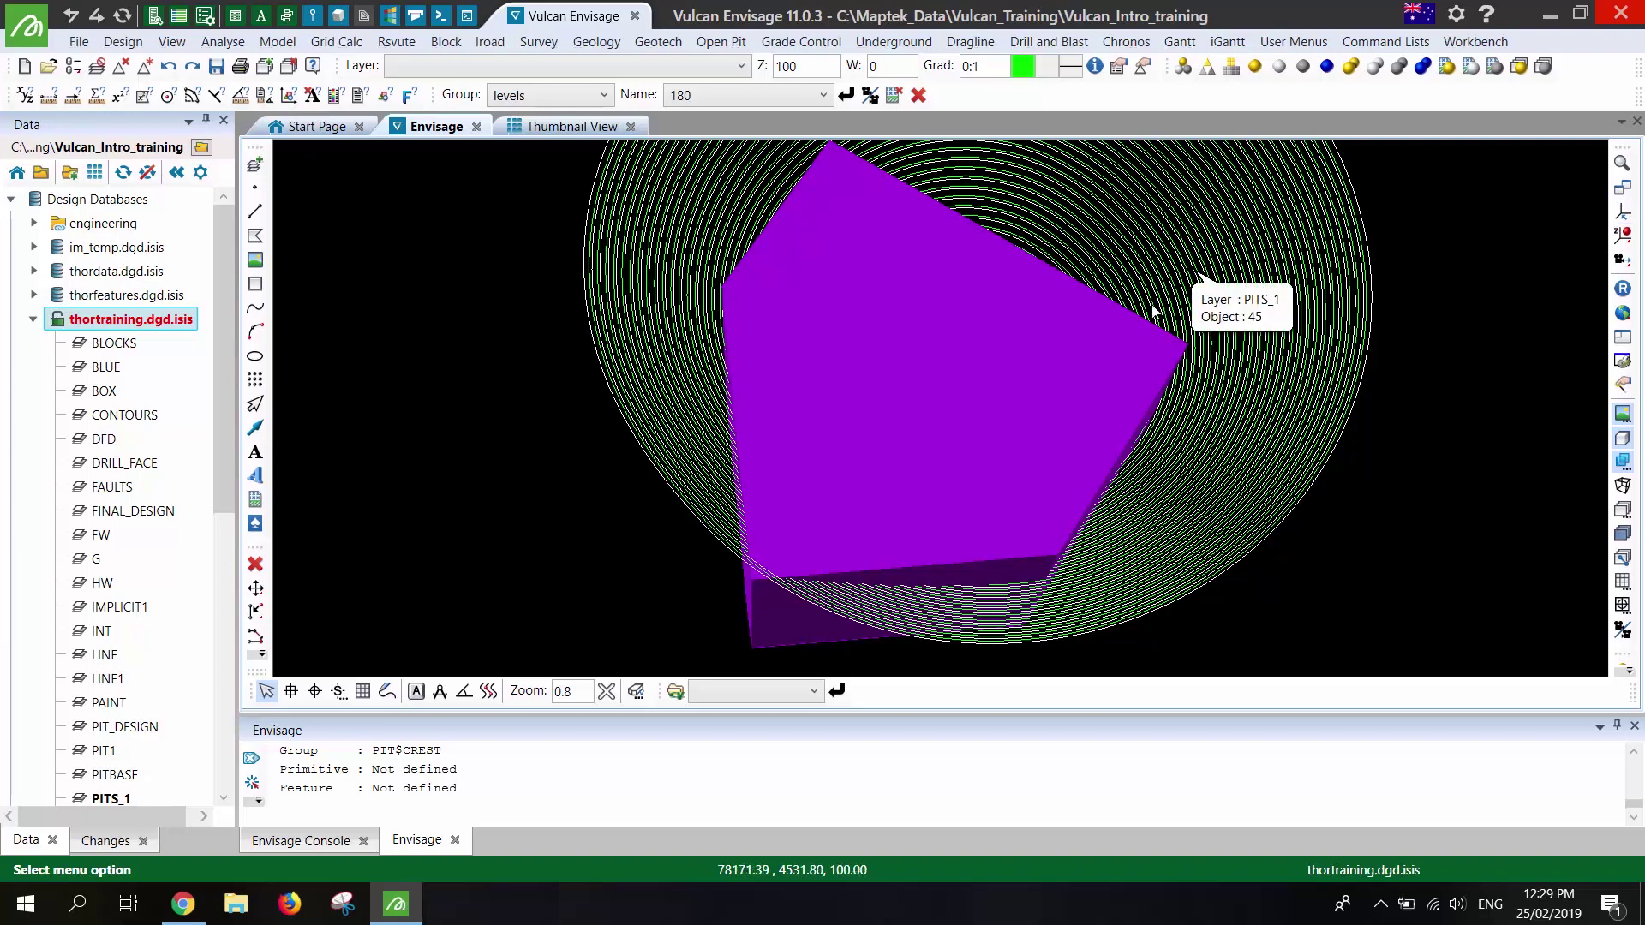
drag(1180, 255, 1120, 325)
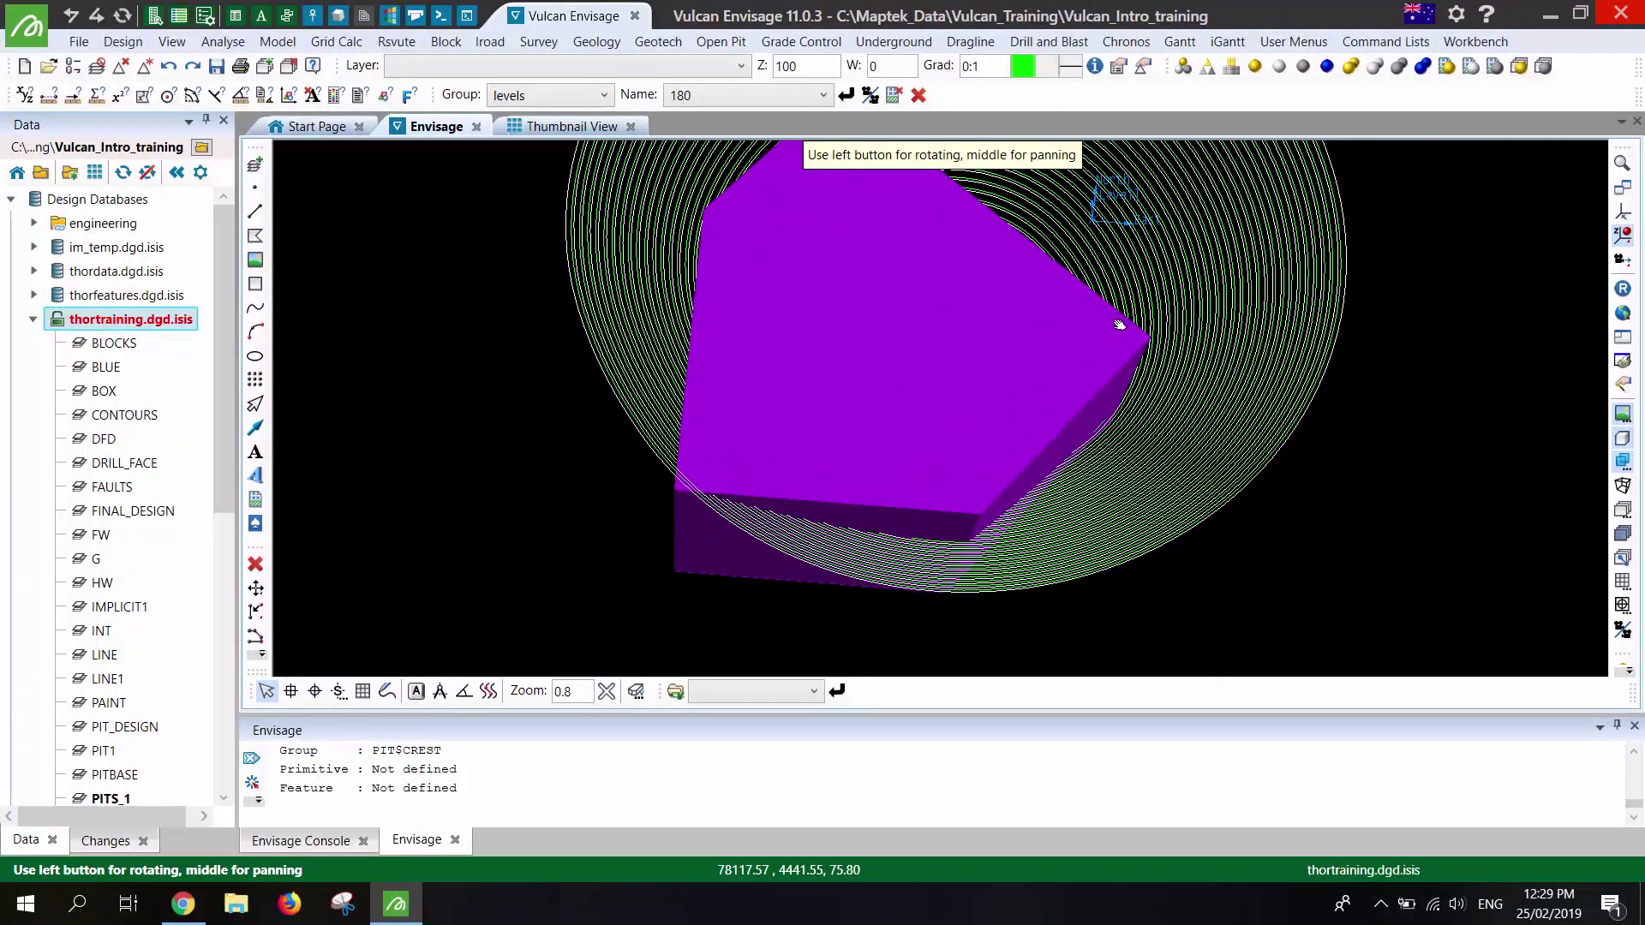
mouse_move(1119, 327)
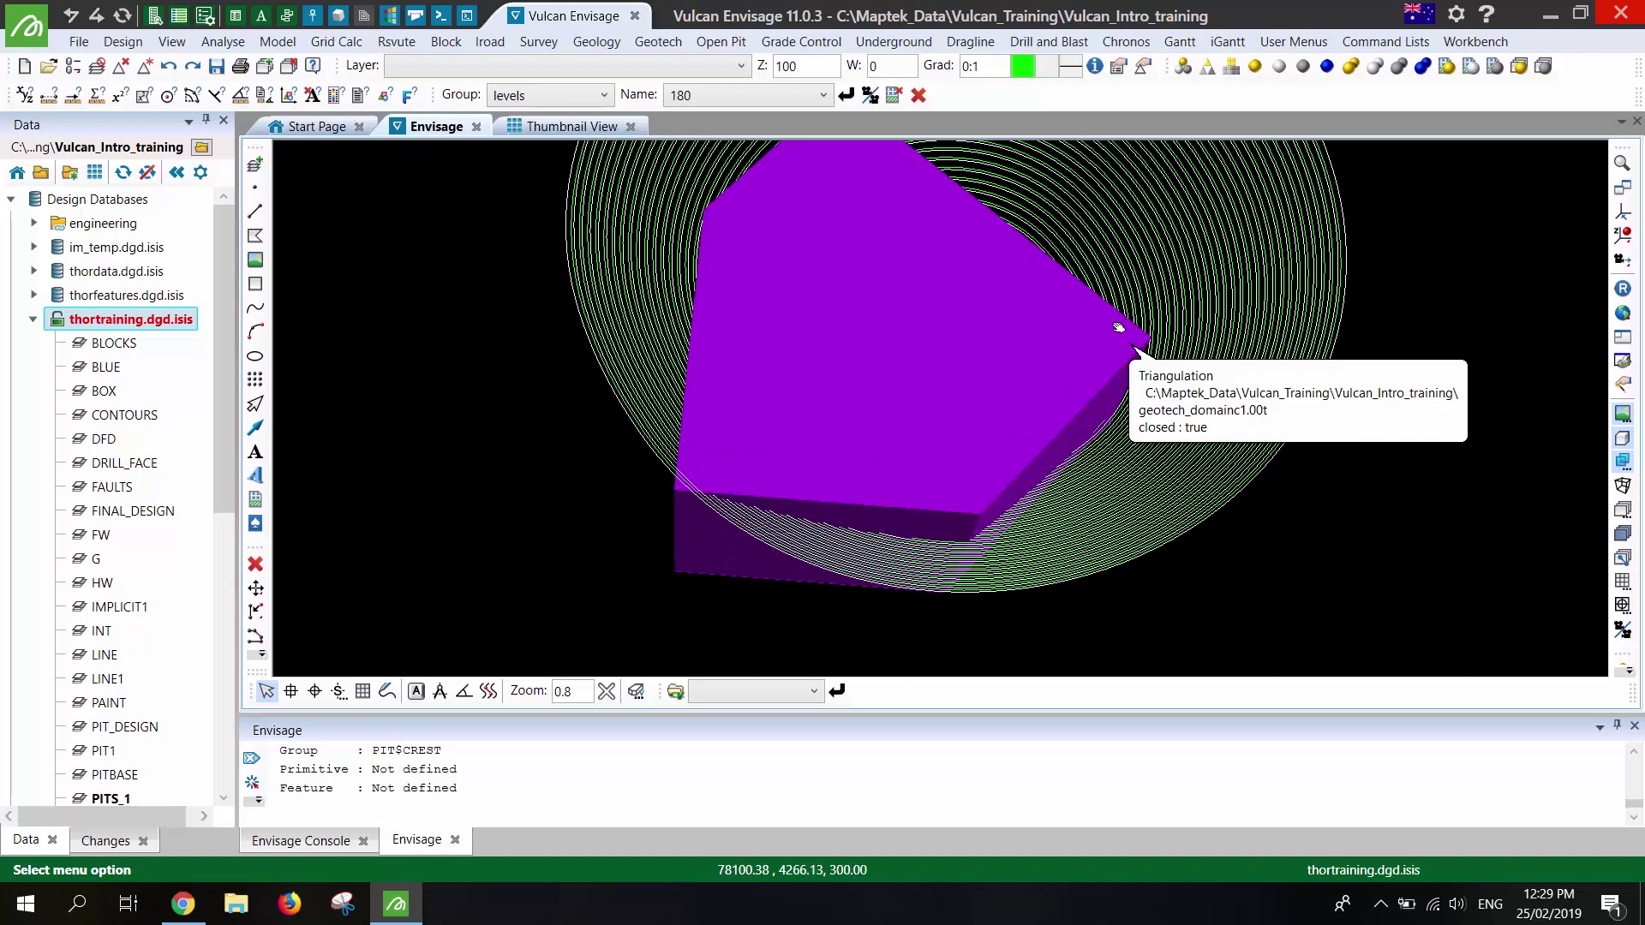
Search 'interp' and run the Design > Point Insert > Interpolate command
click(142, 42)
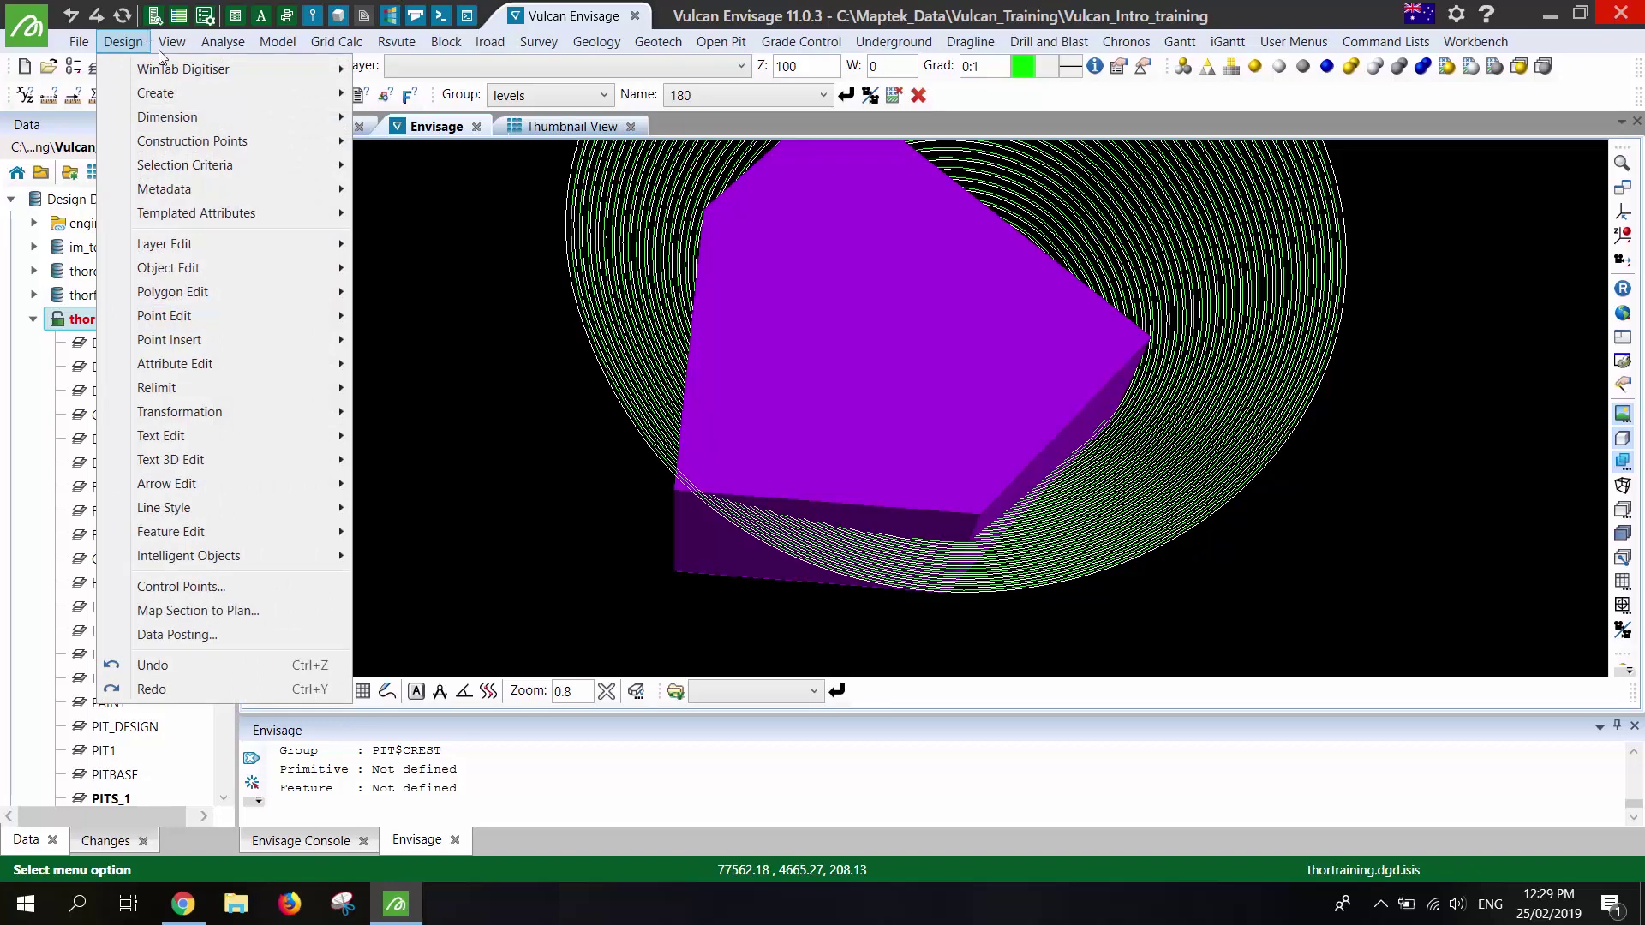
click(470, 222)
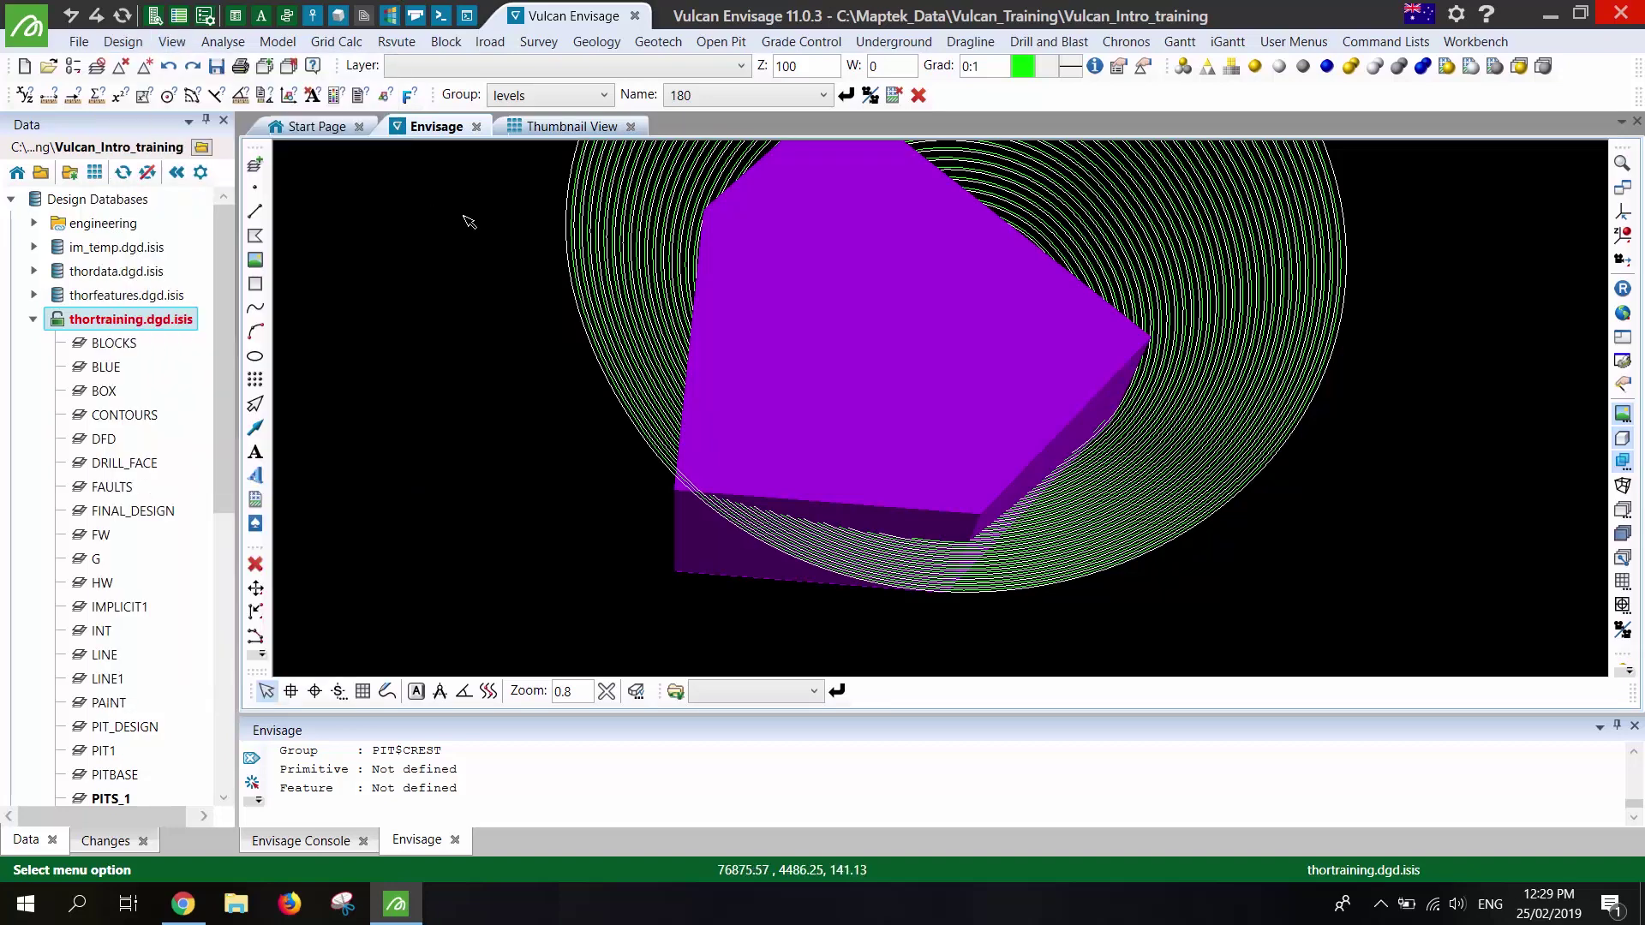
text(interpo)
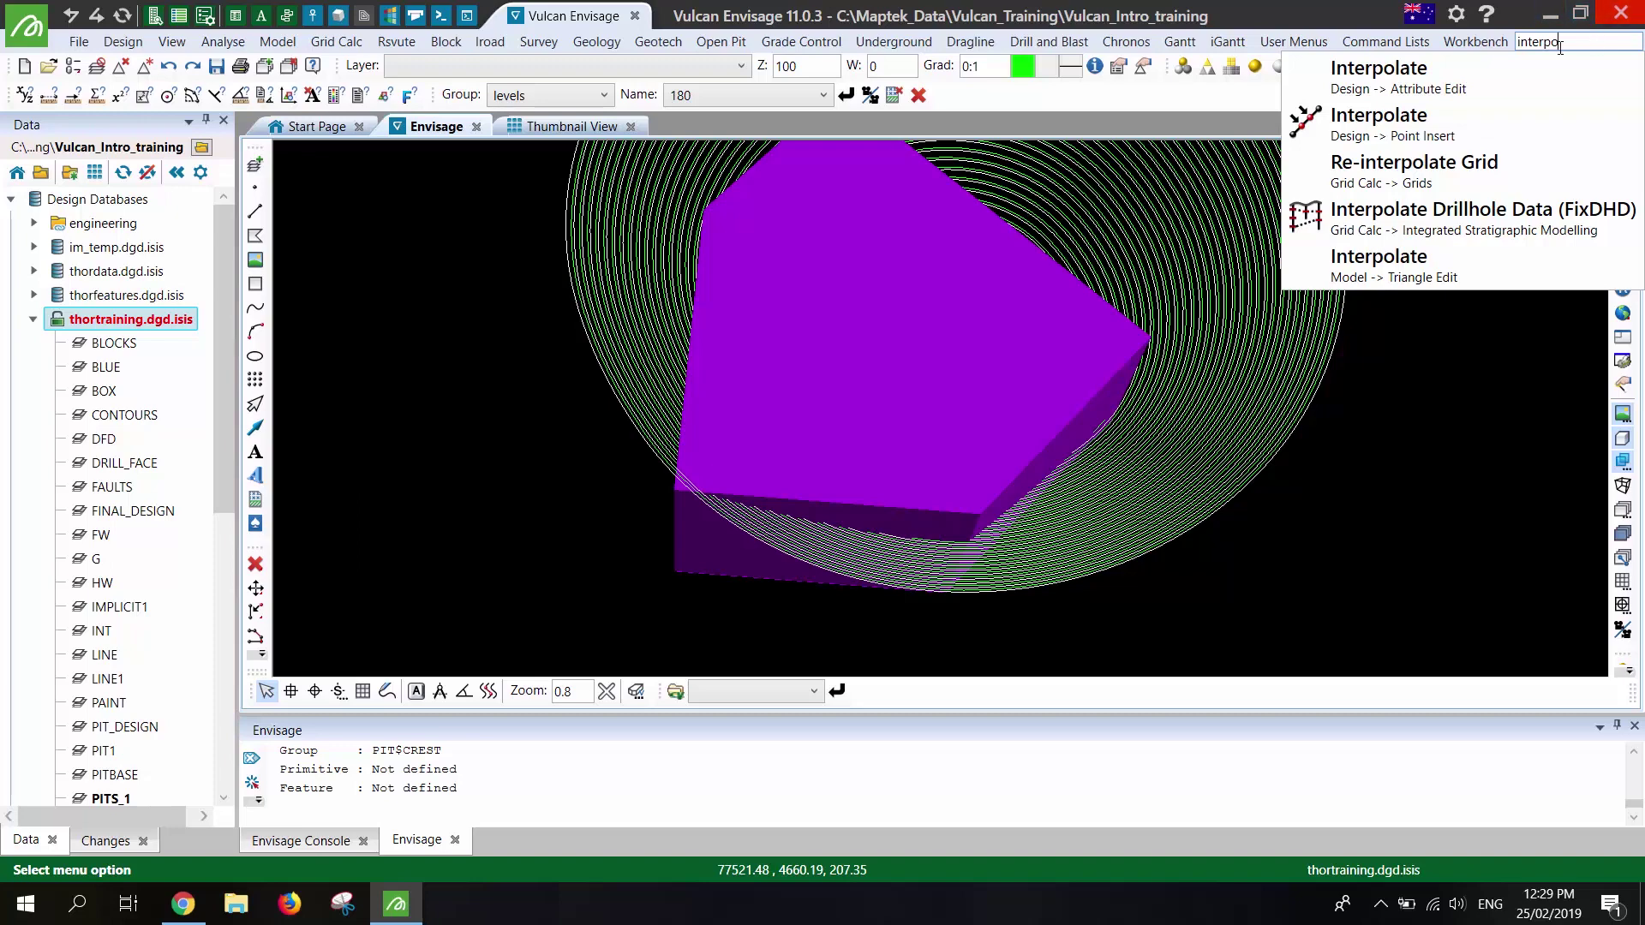
click(1494, 62)
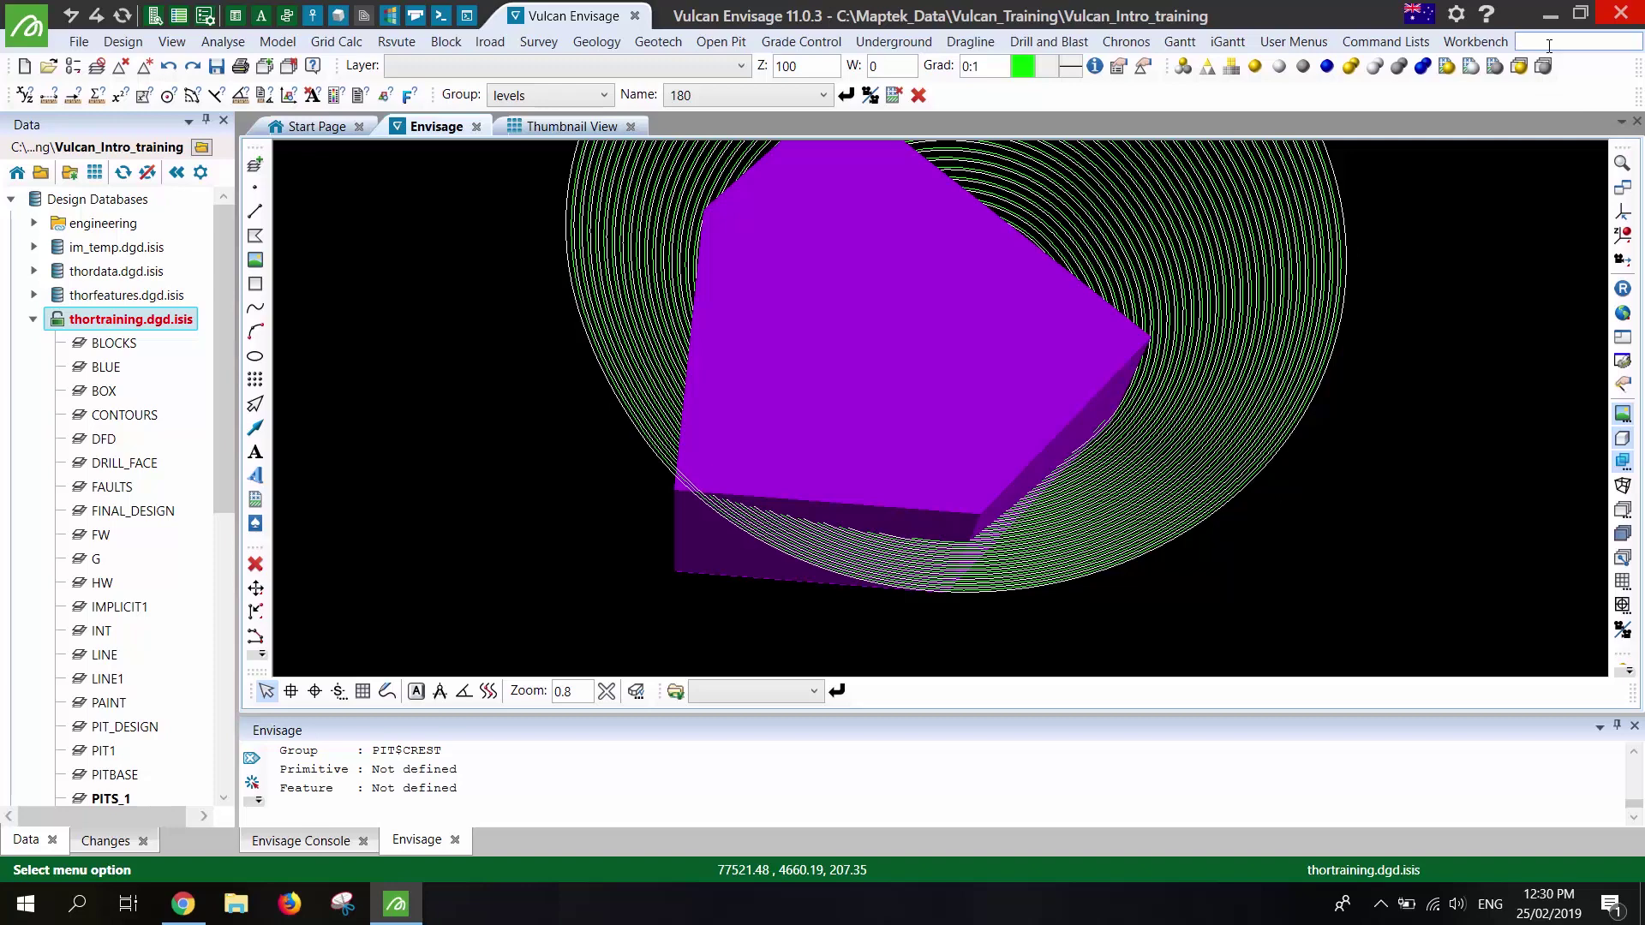
text(interp)
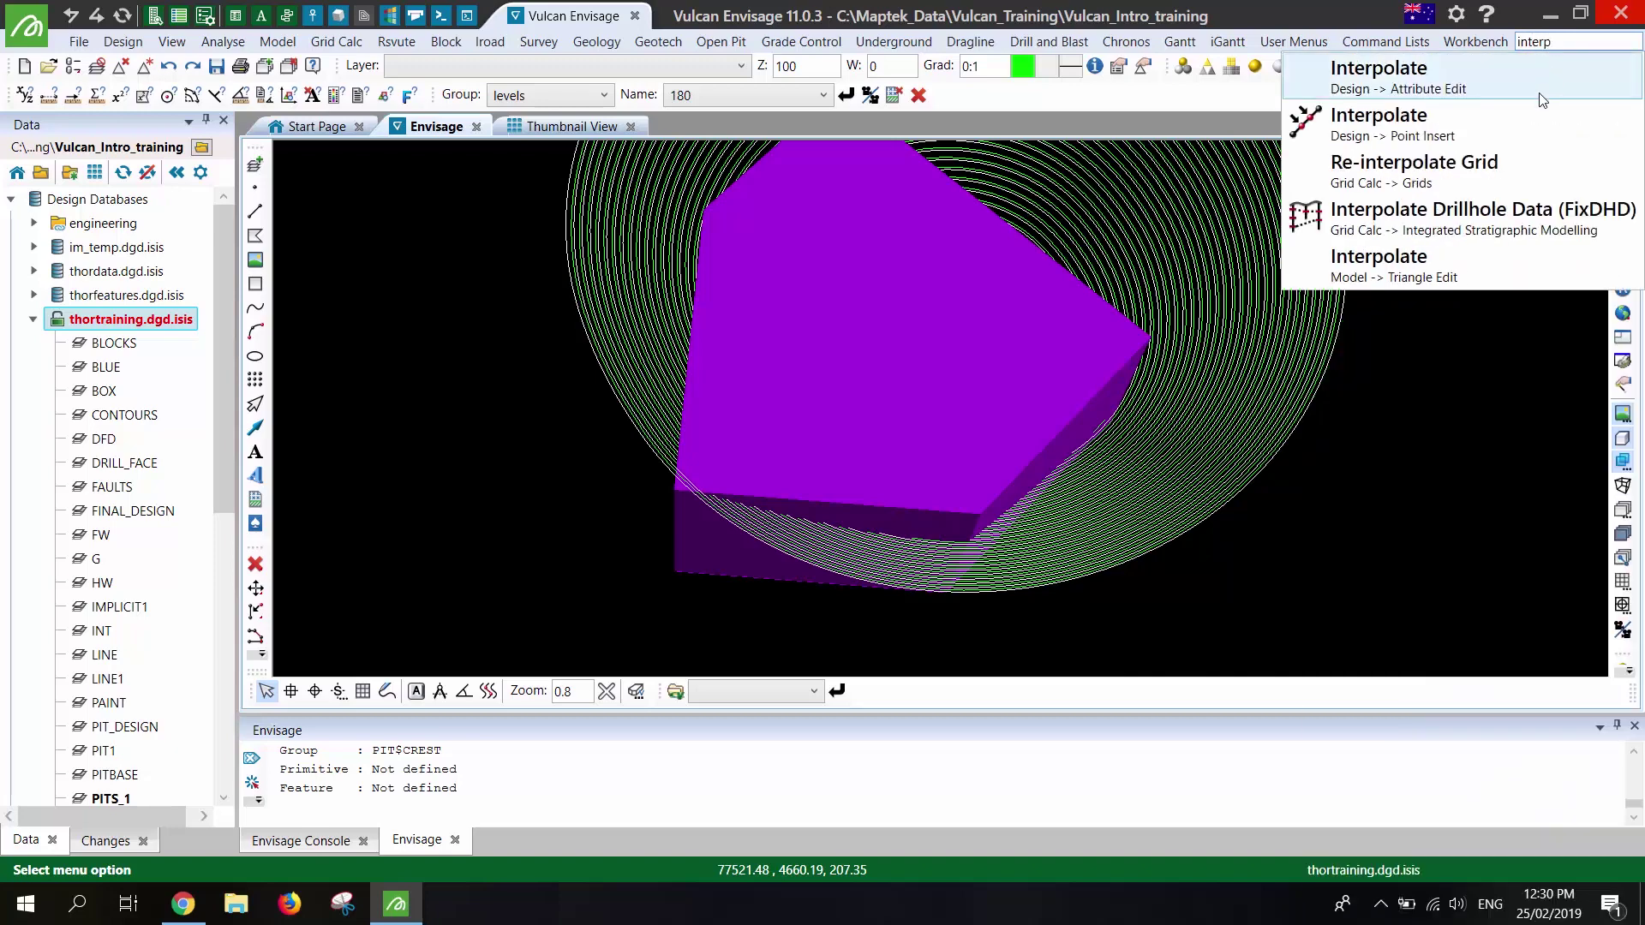
click(1543, 128)
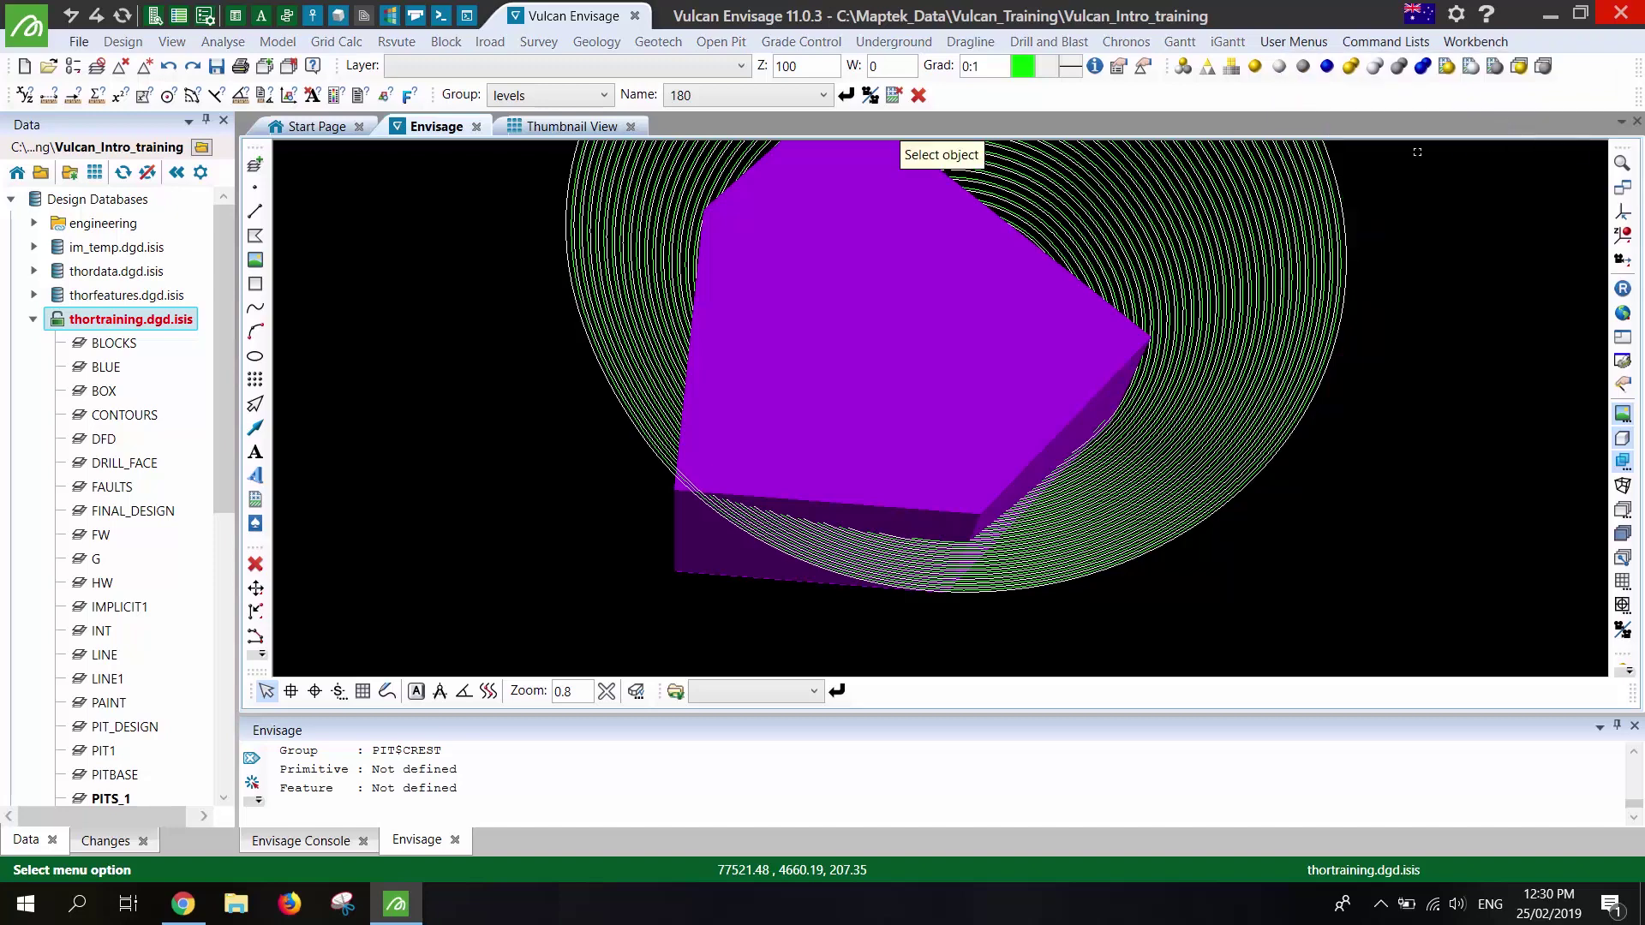
Divide the picked pit string segment into 2 equal parts, then exit the command
scroll(1306, 206, up, 3)
scroll(1306, 207, up, 3)
click(1275, 278)
click(1276, 279)
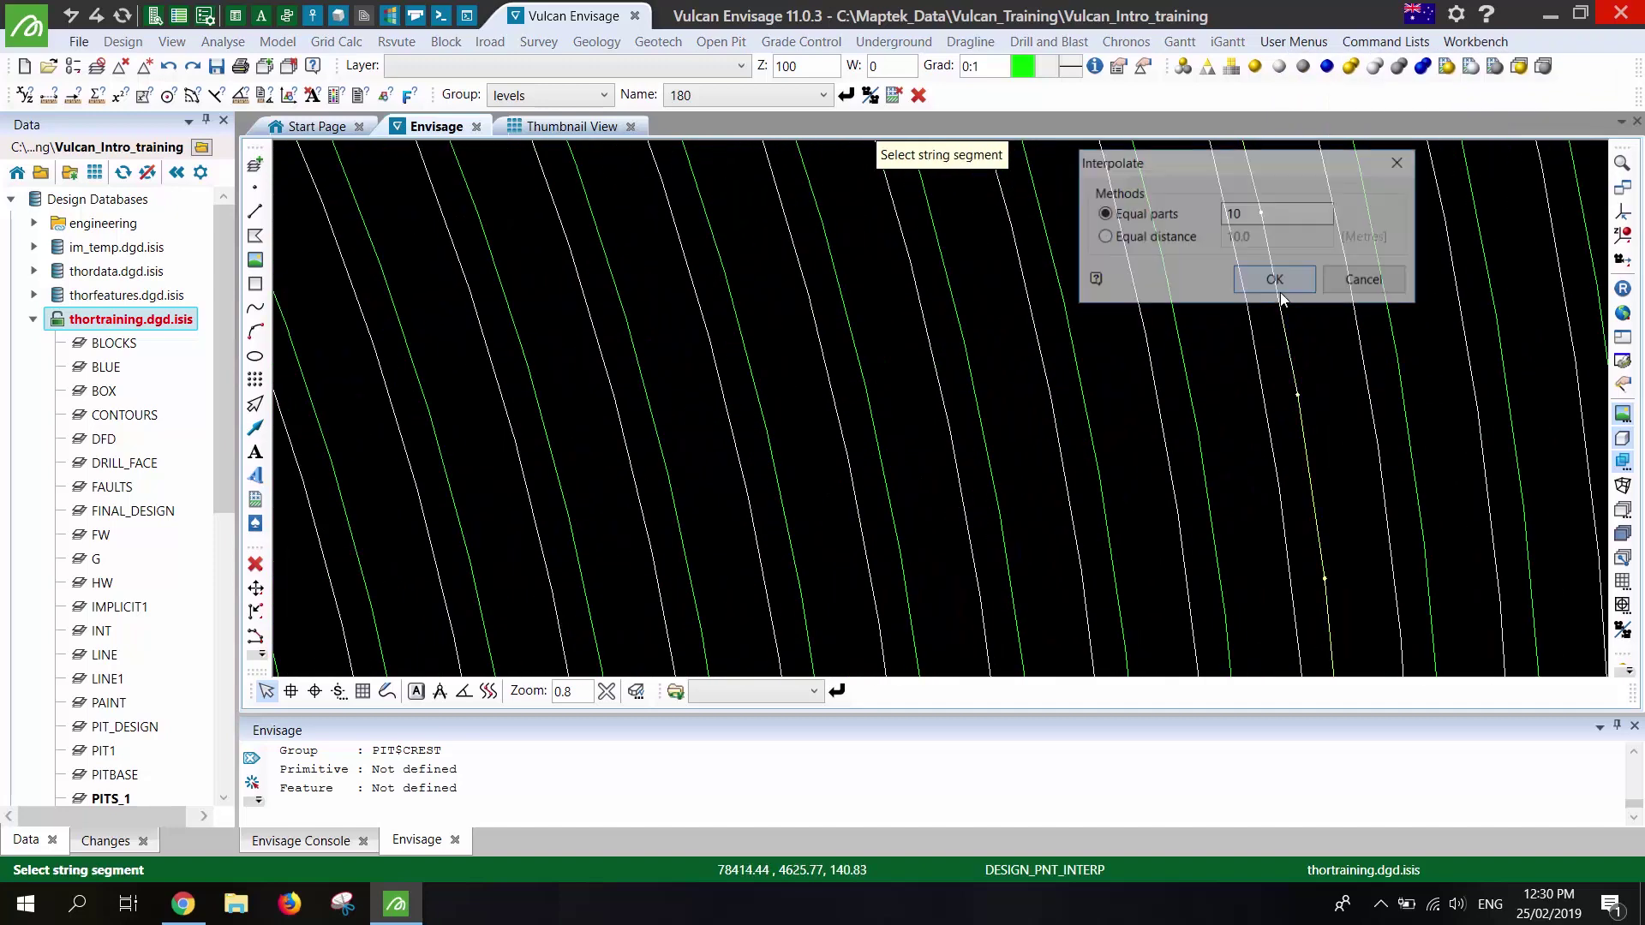
double_click(1286, 213)
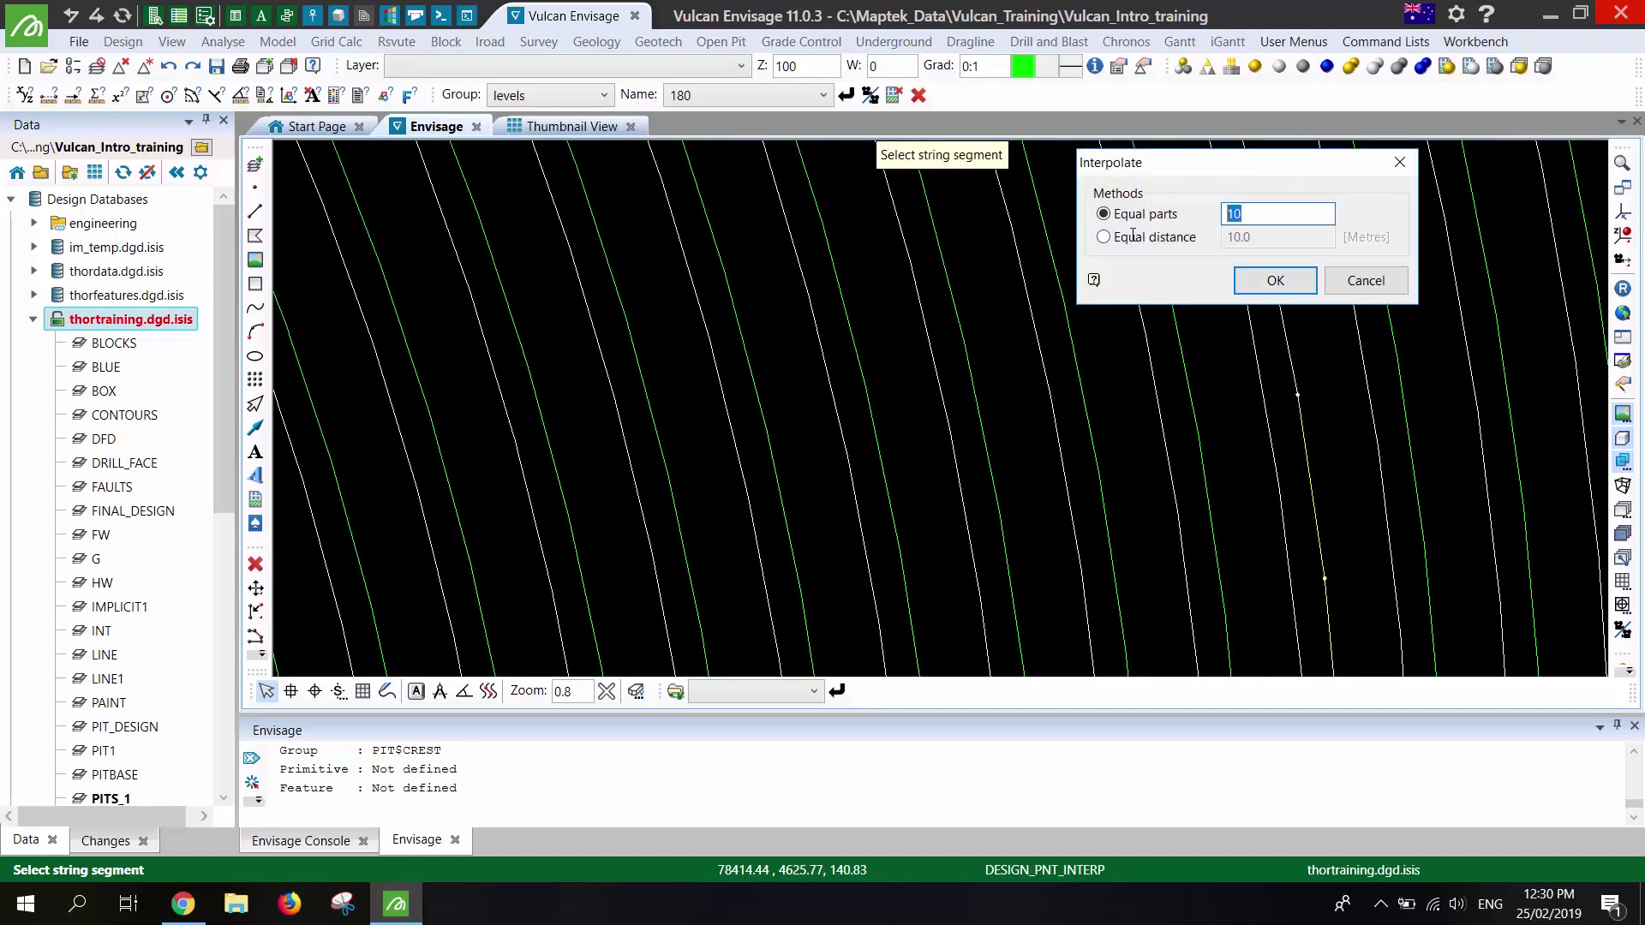
text(2)
click(1276, 281)
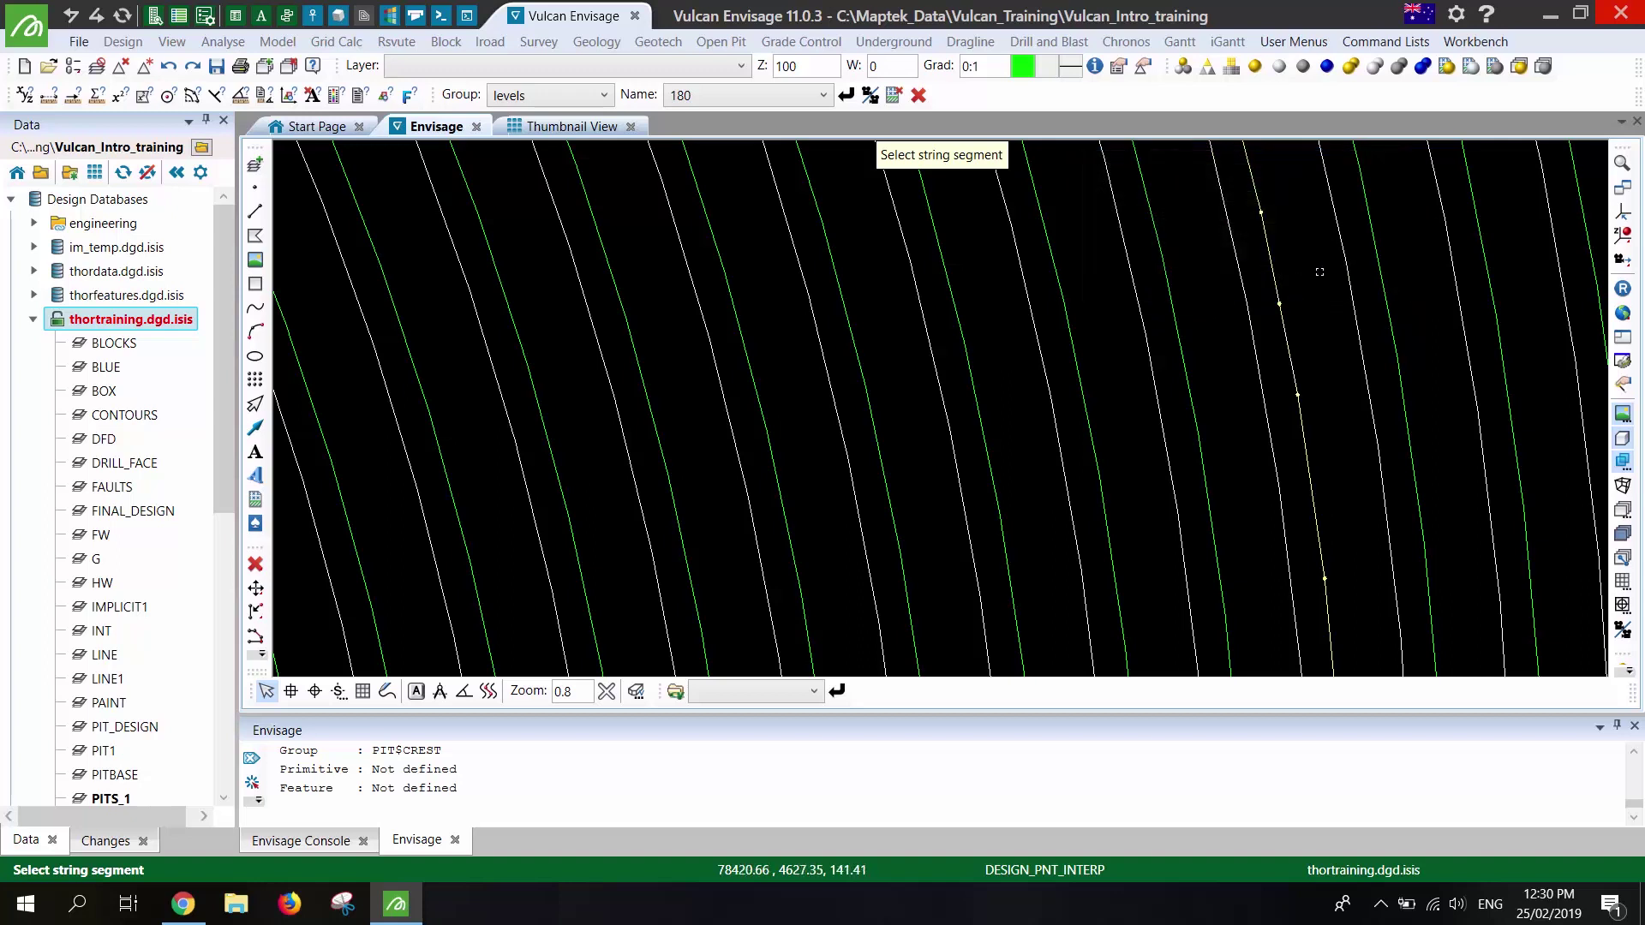
right_click(1319, 271)
right_click(1304, 224)
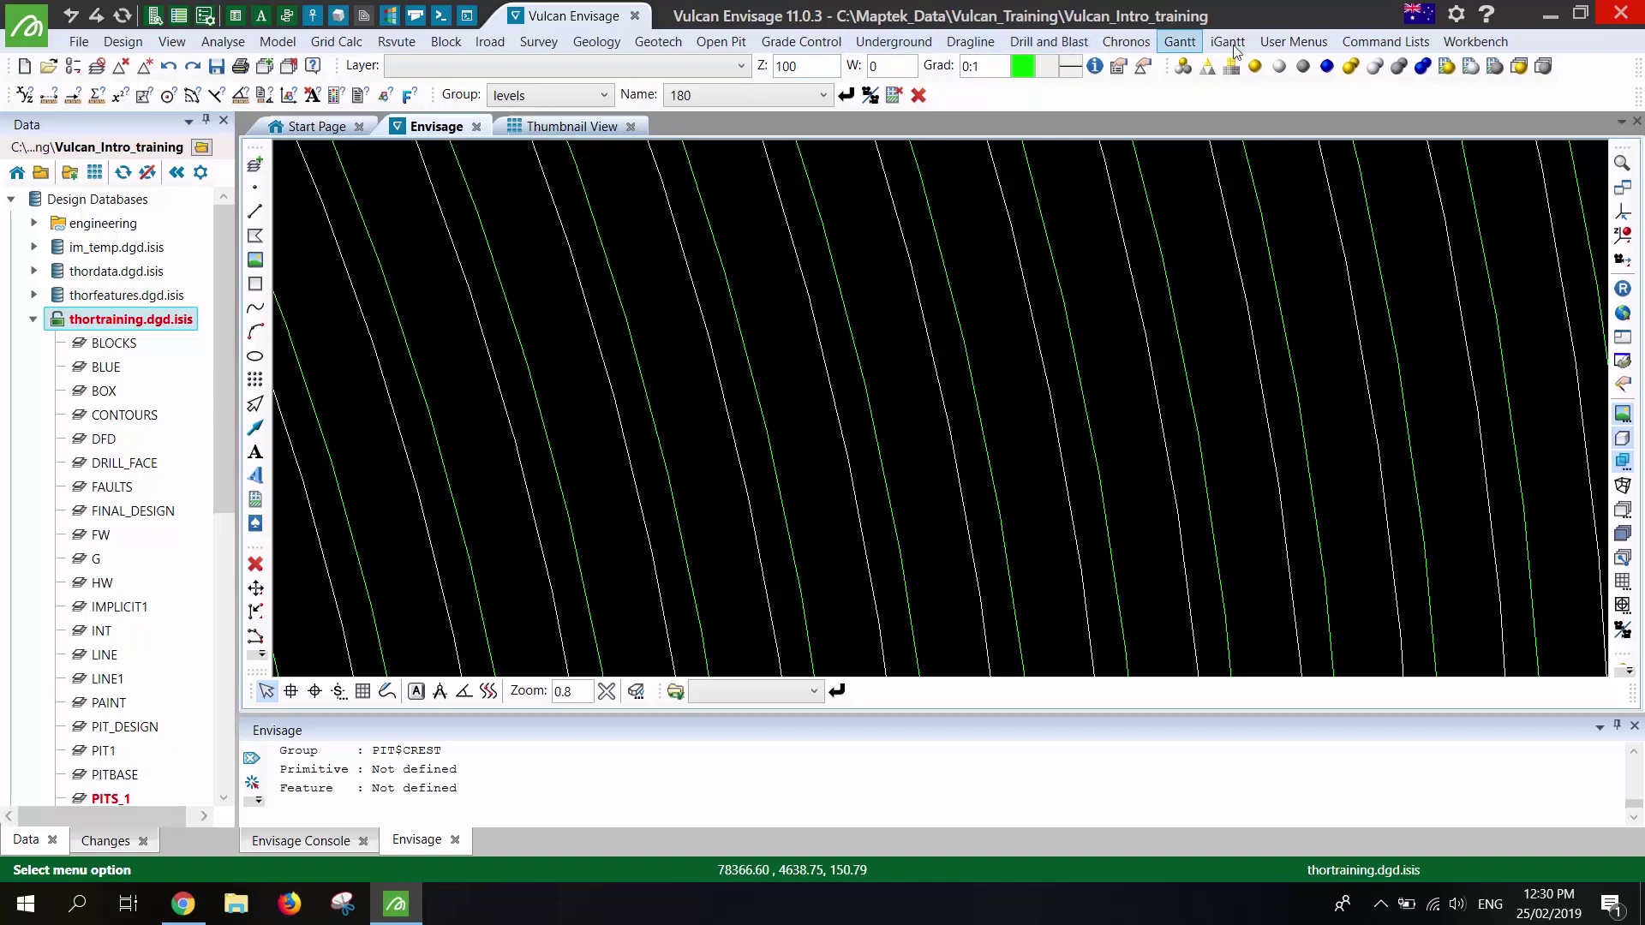
Browse the pit volumes user menu and the geomodel command list, then close it
click(1264, 48)
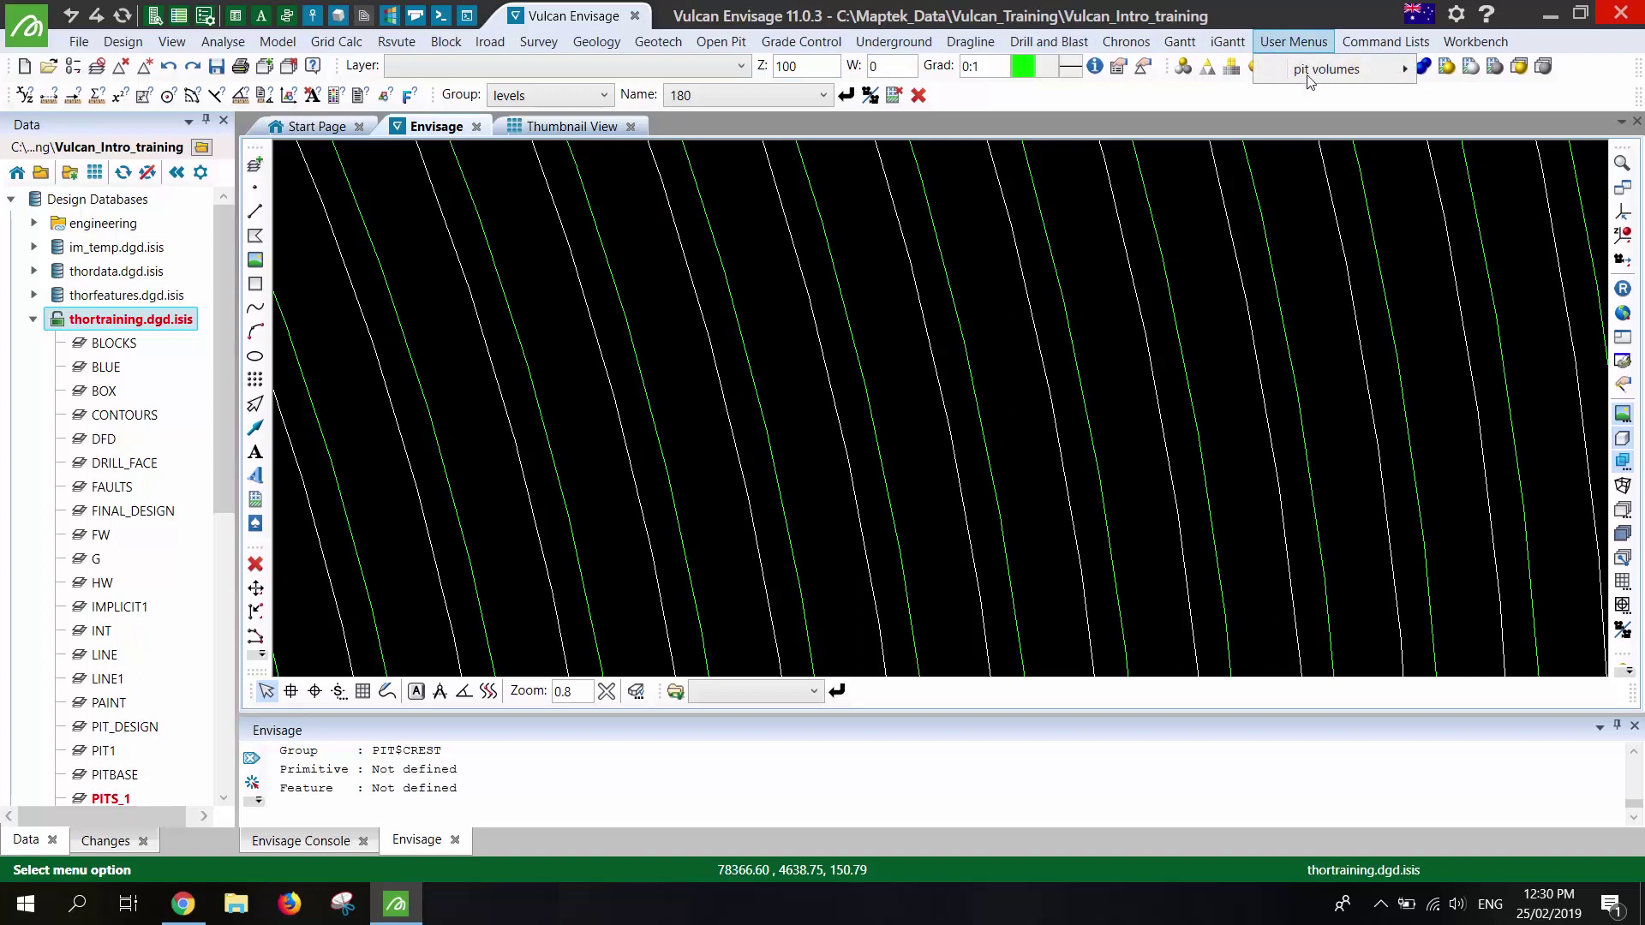
mouse_move(1359, 74)
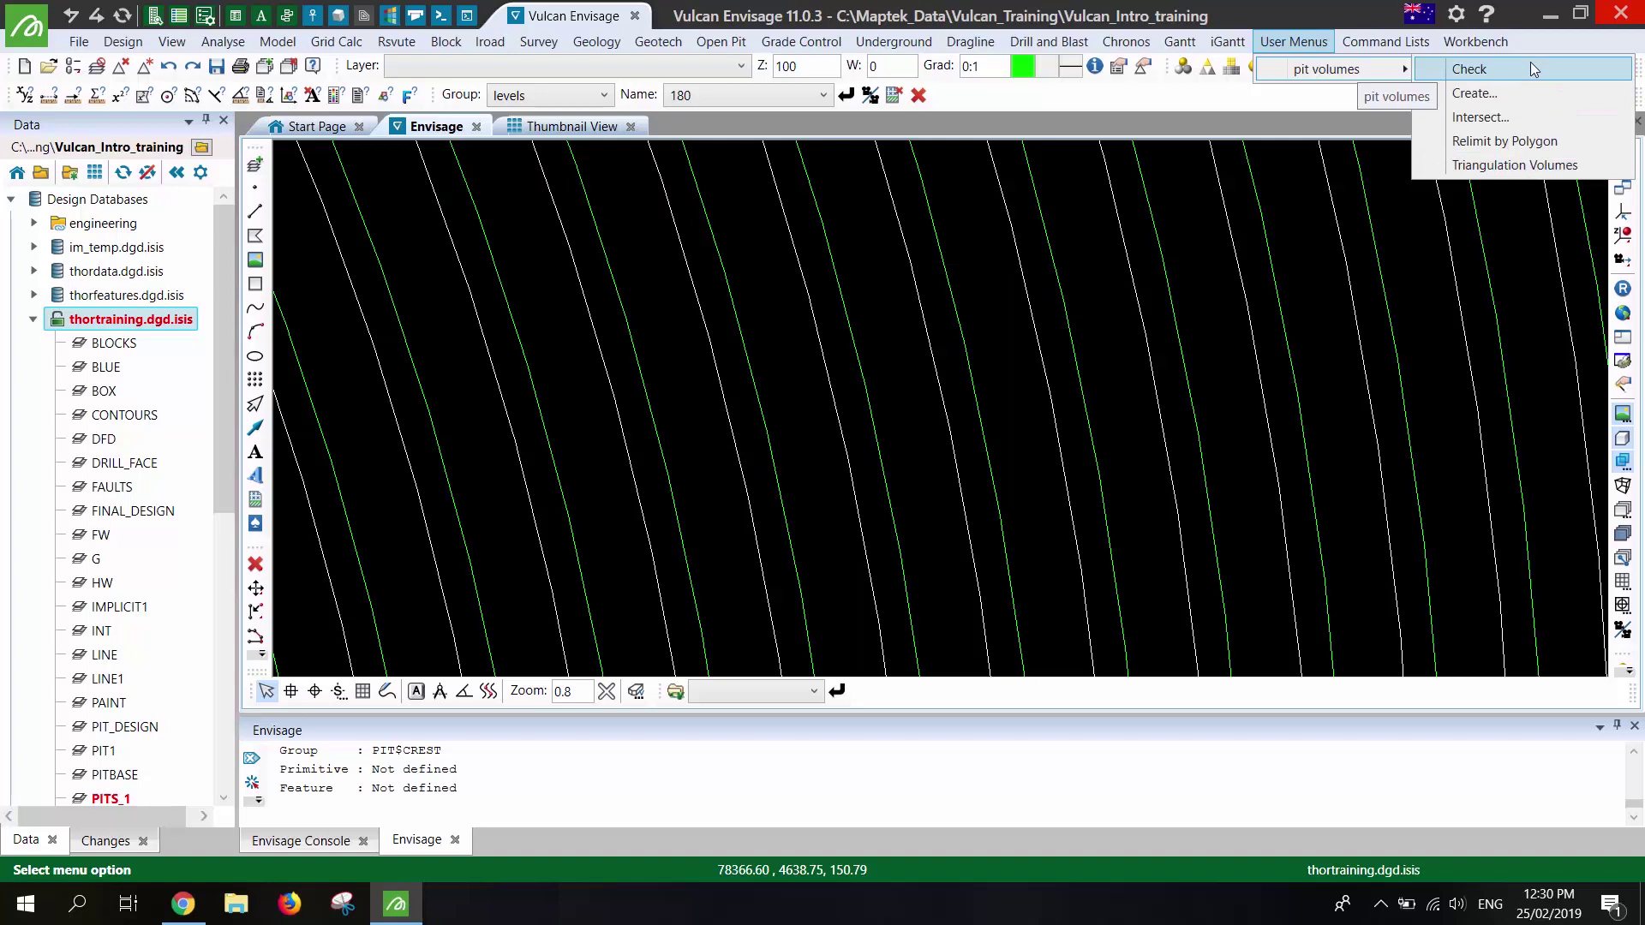
click(1524, 194)
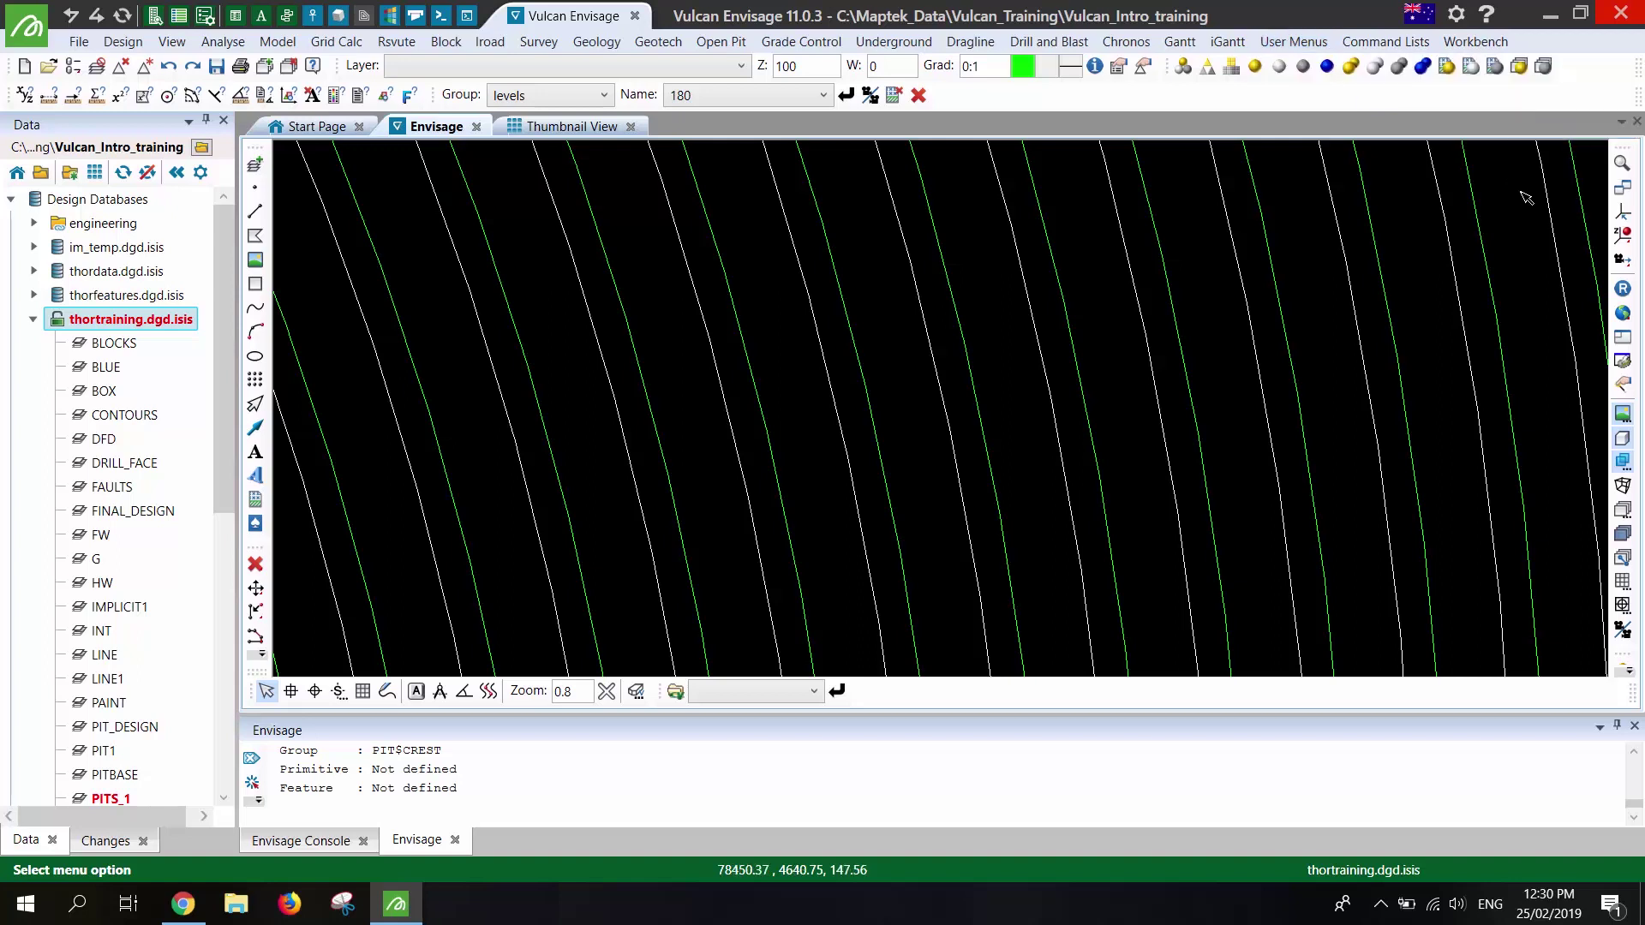
click(1375, 44)
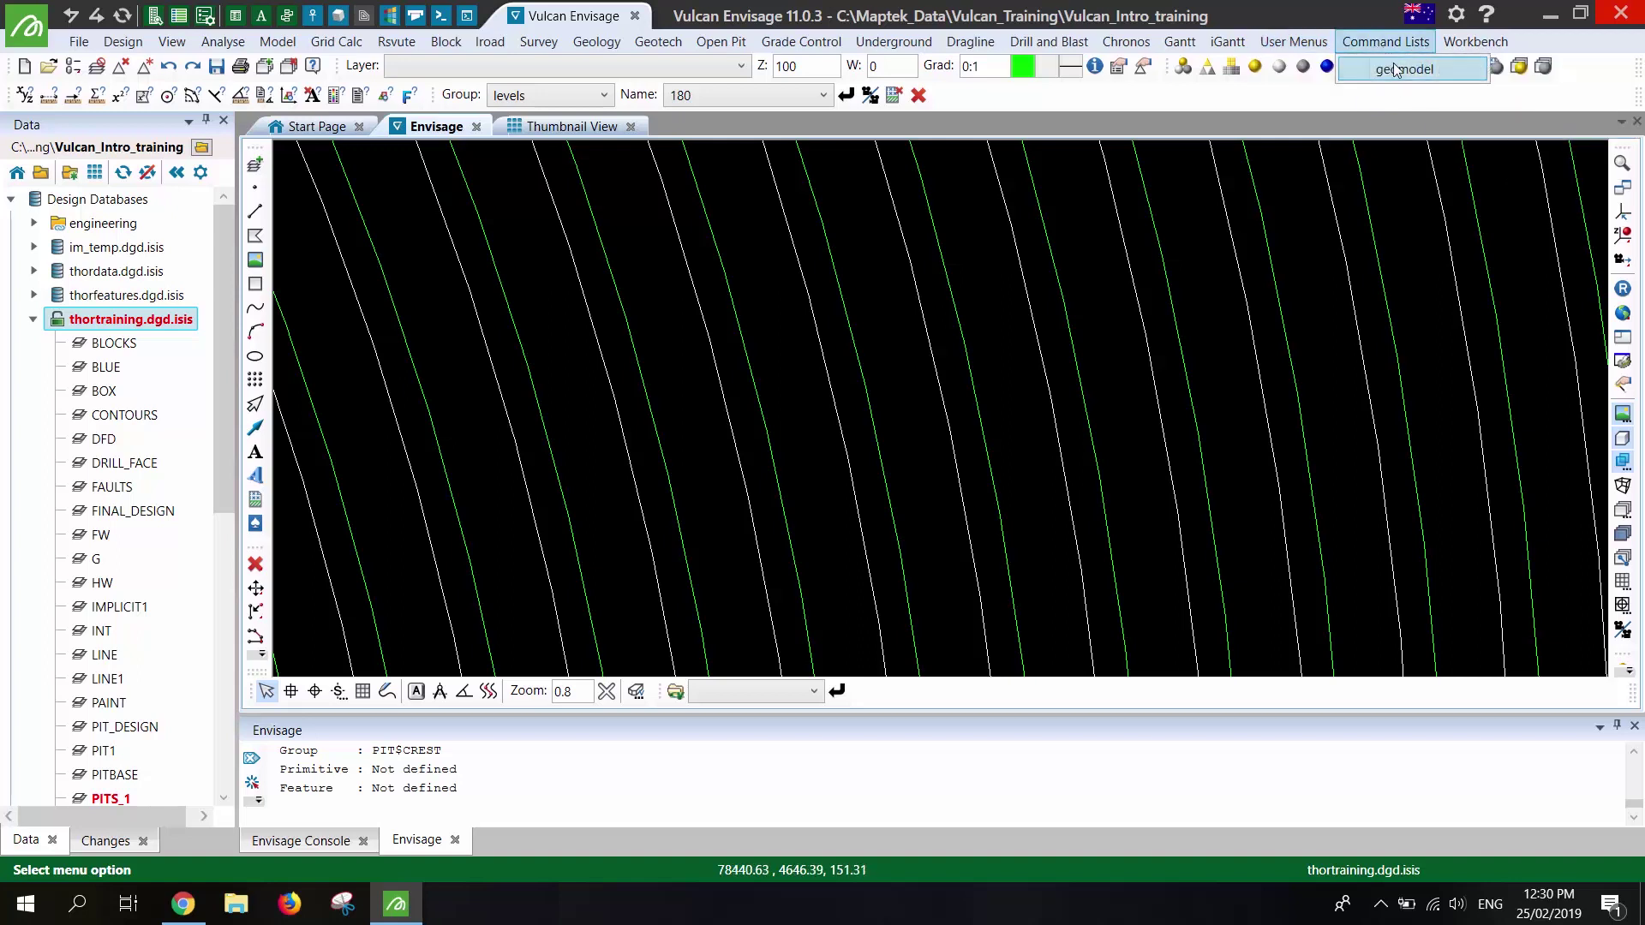
click(1402, 69)
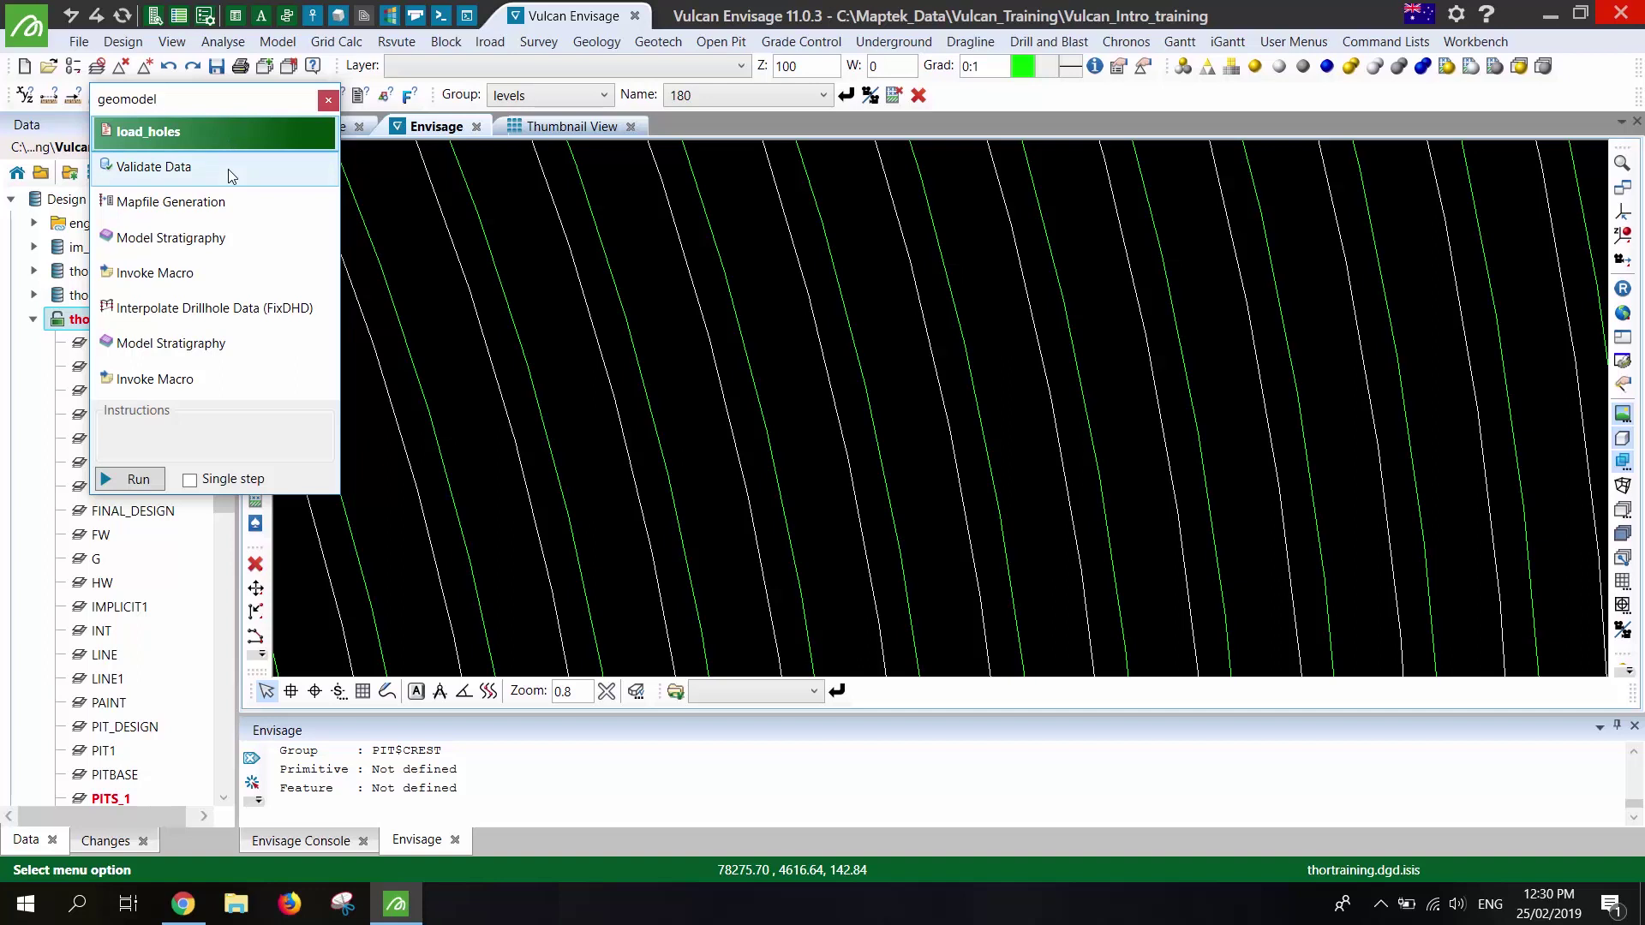
click(328, 102)
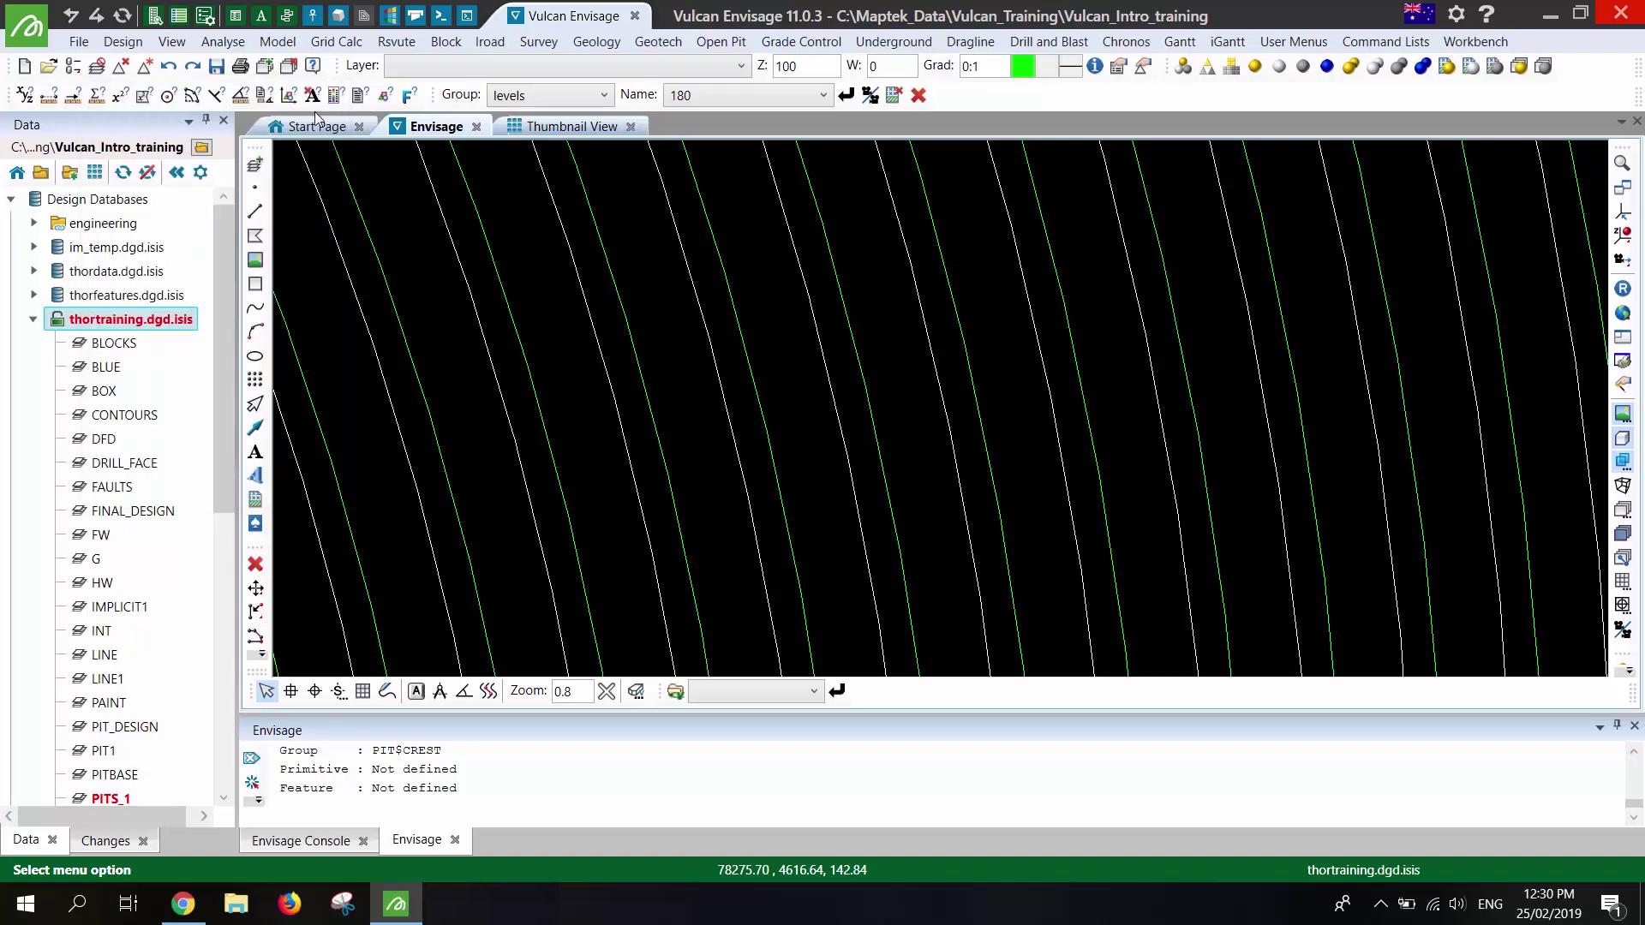
Open Workbench > Customise and expand the pit volumes menu under Menus
click(1478, 49)
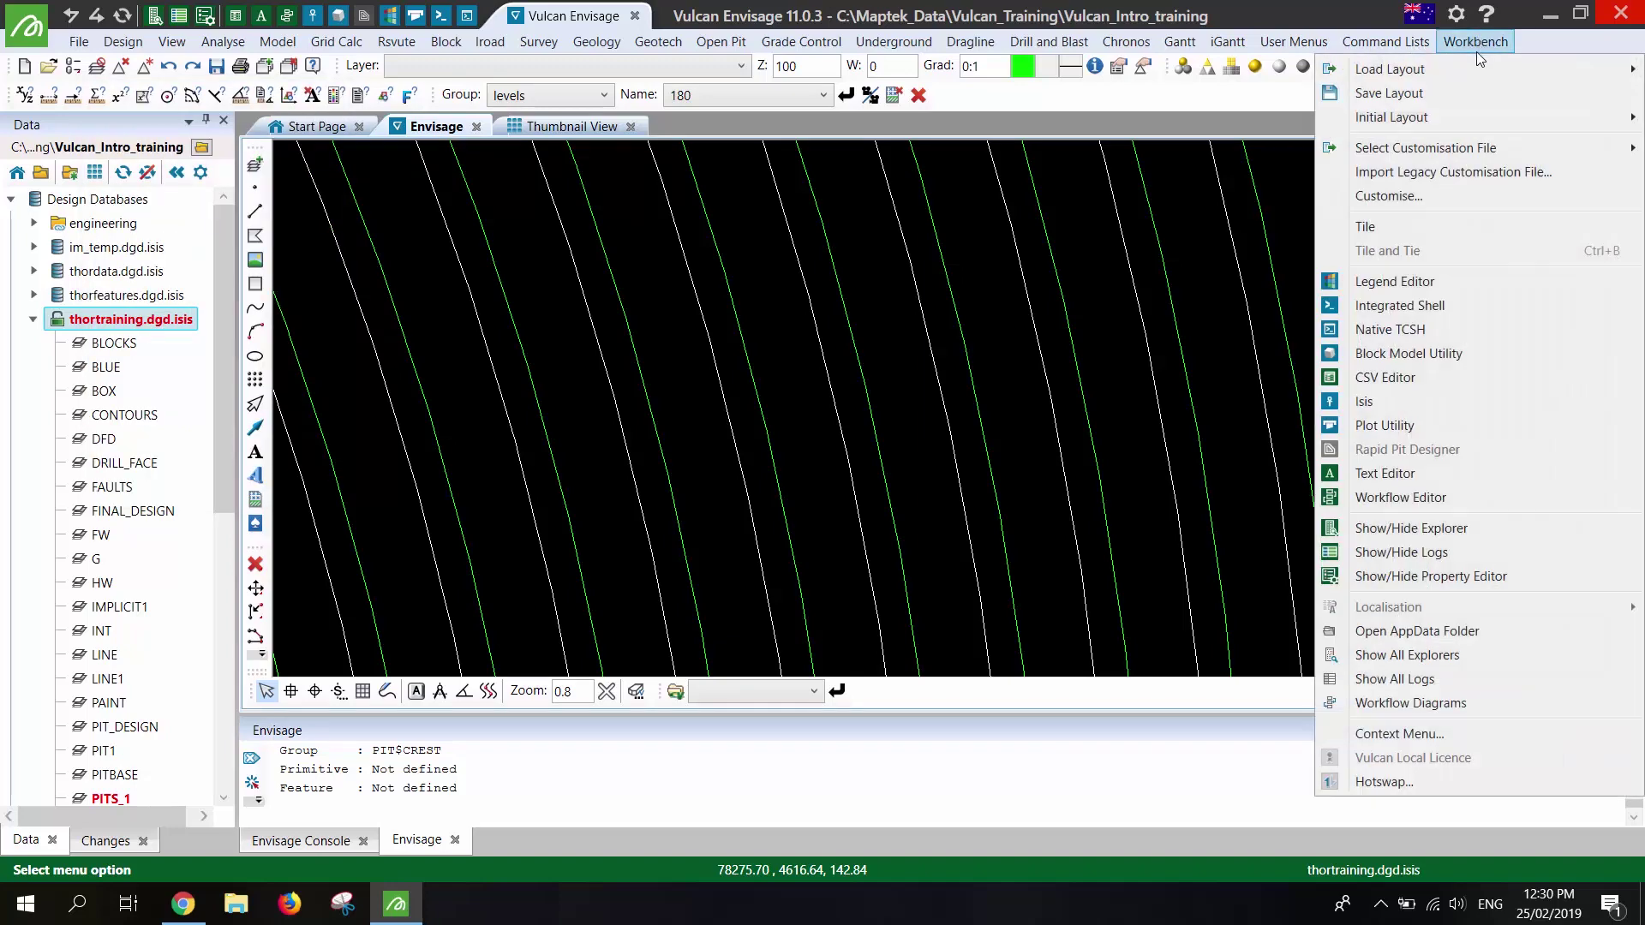
click(1454, 196)
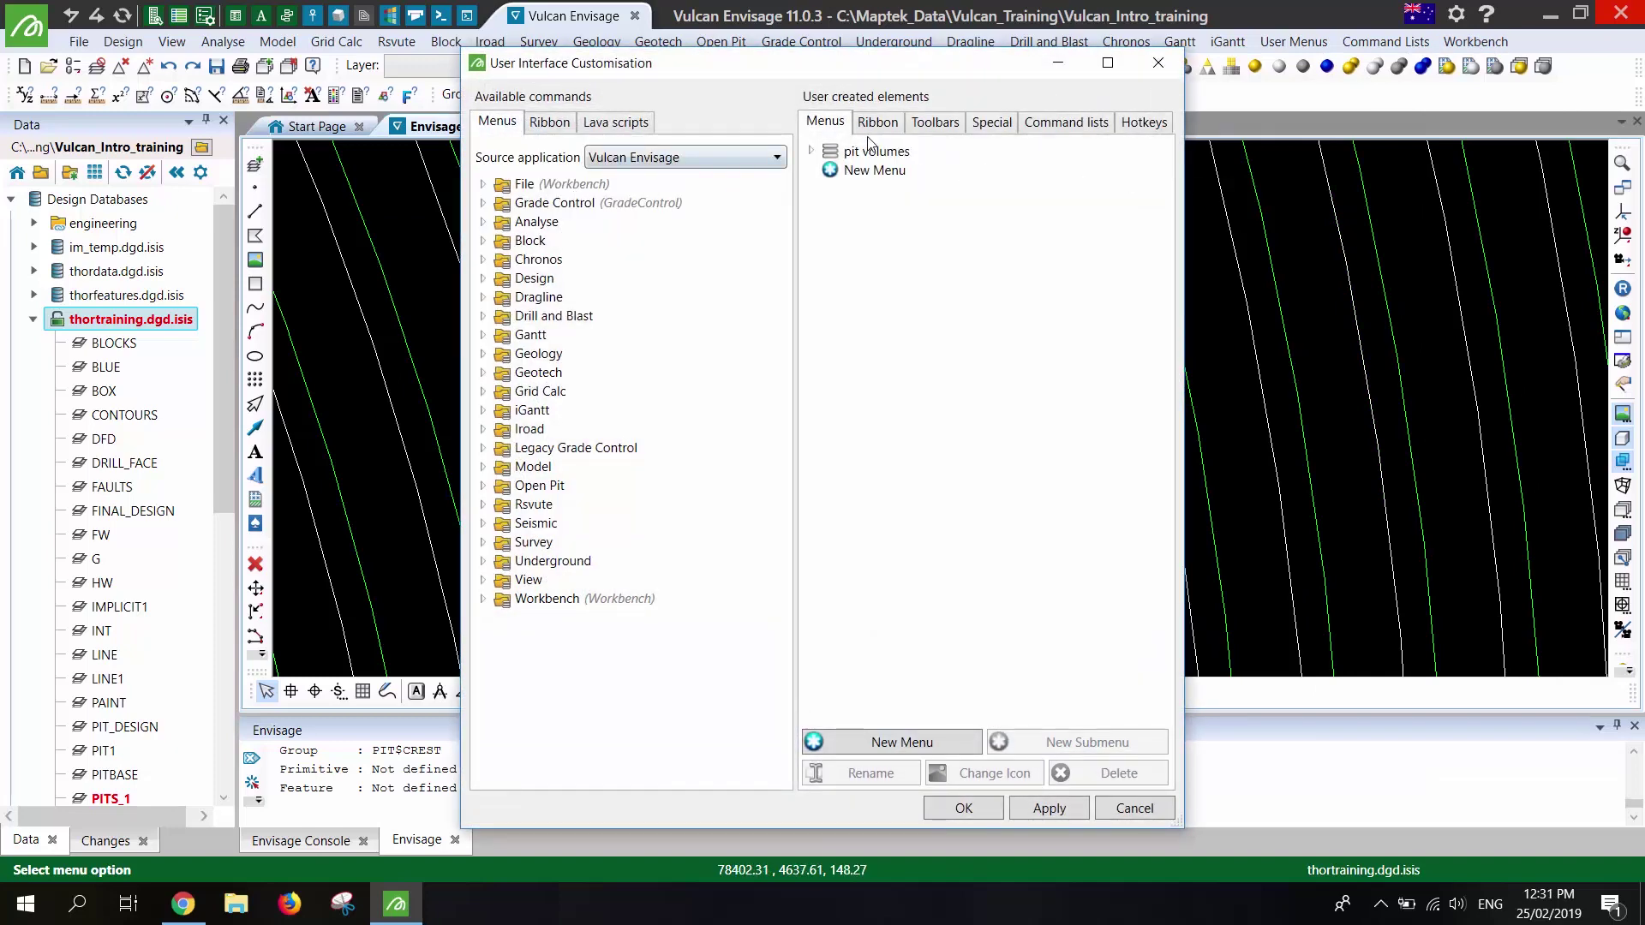
click(942, 131)
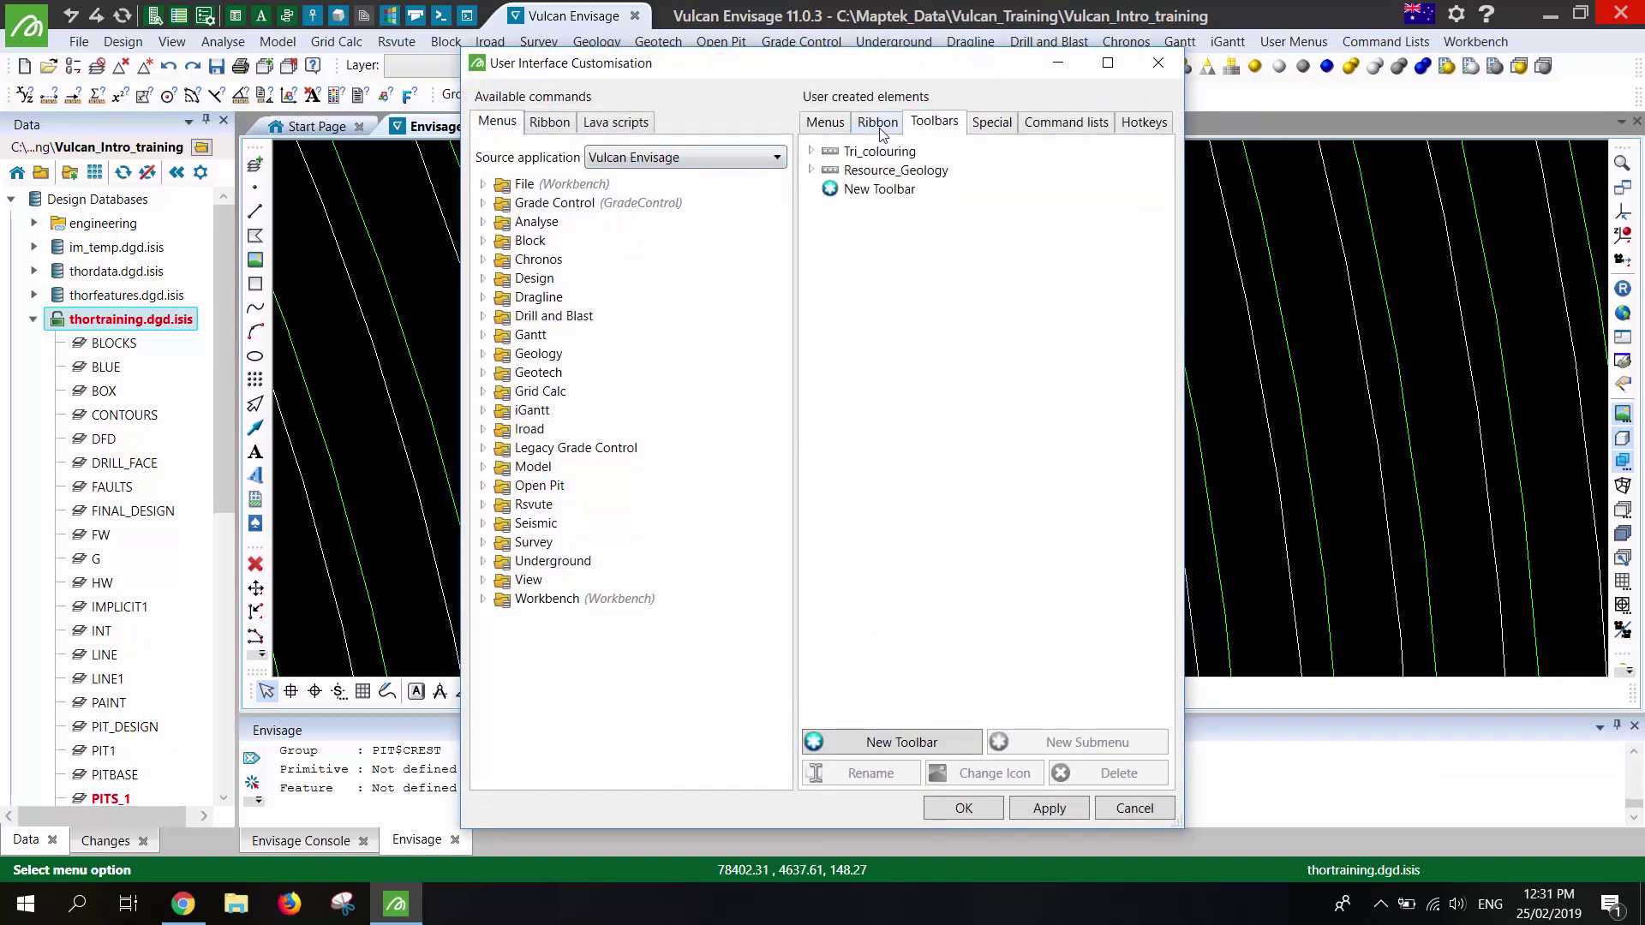
click(842, 127)
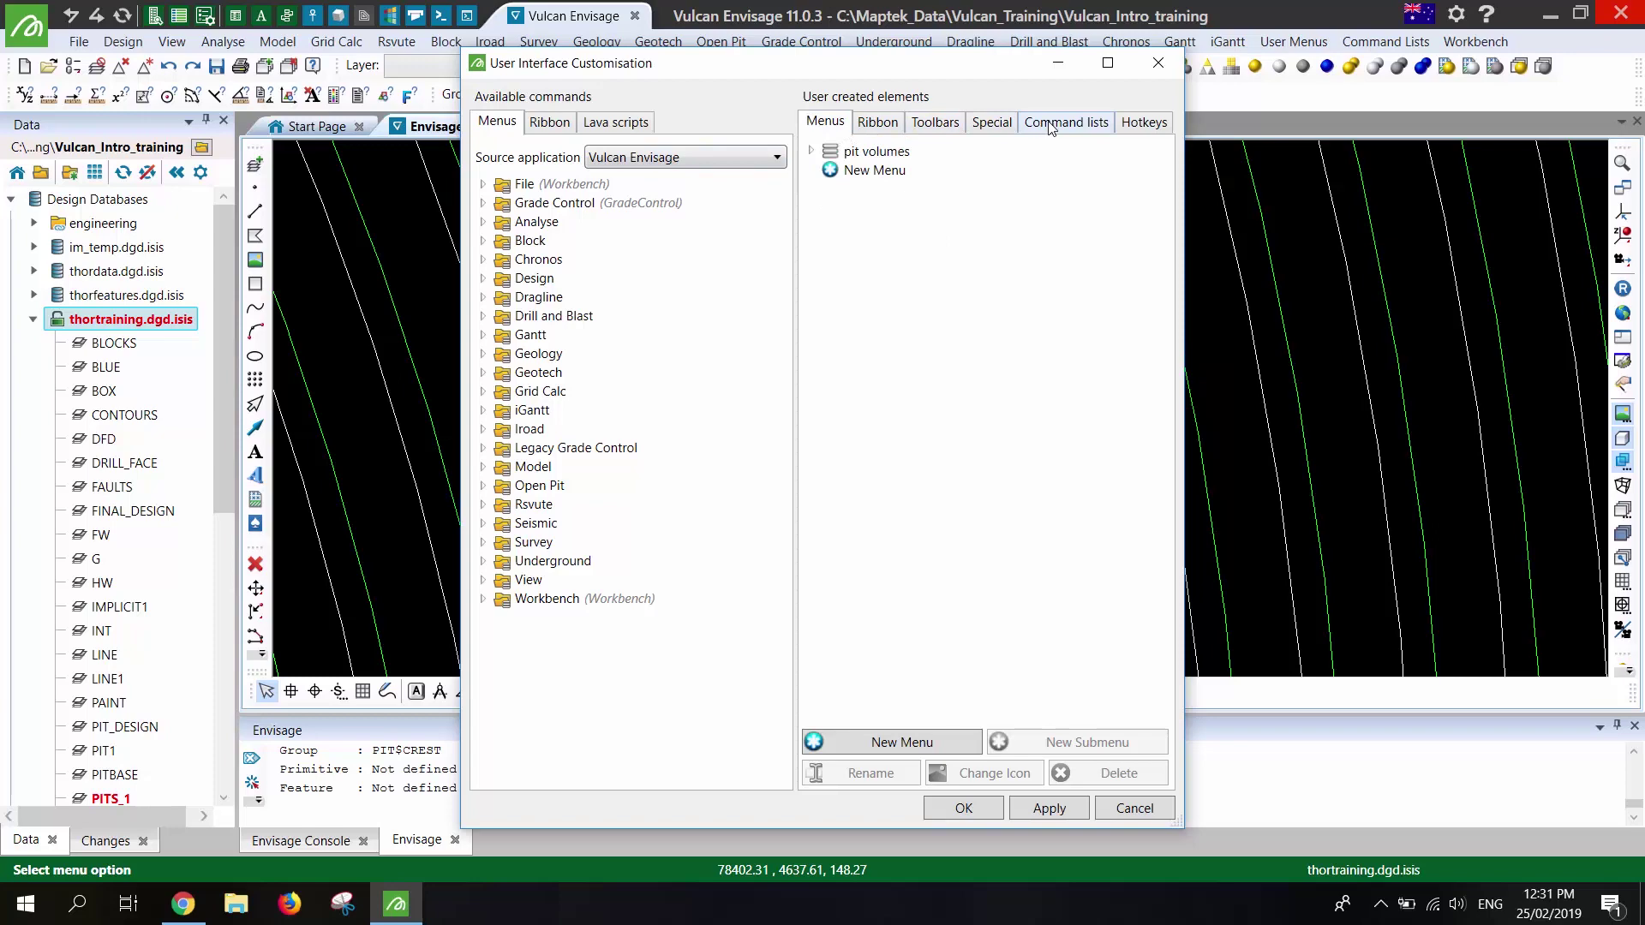
click(1048, 125)
click(817, 130)
click(813, 152)
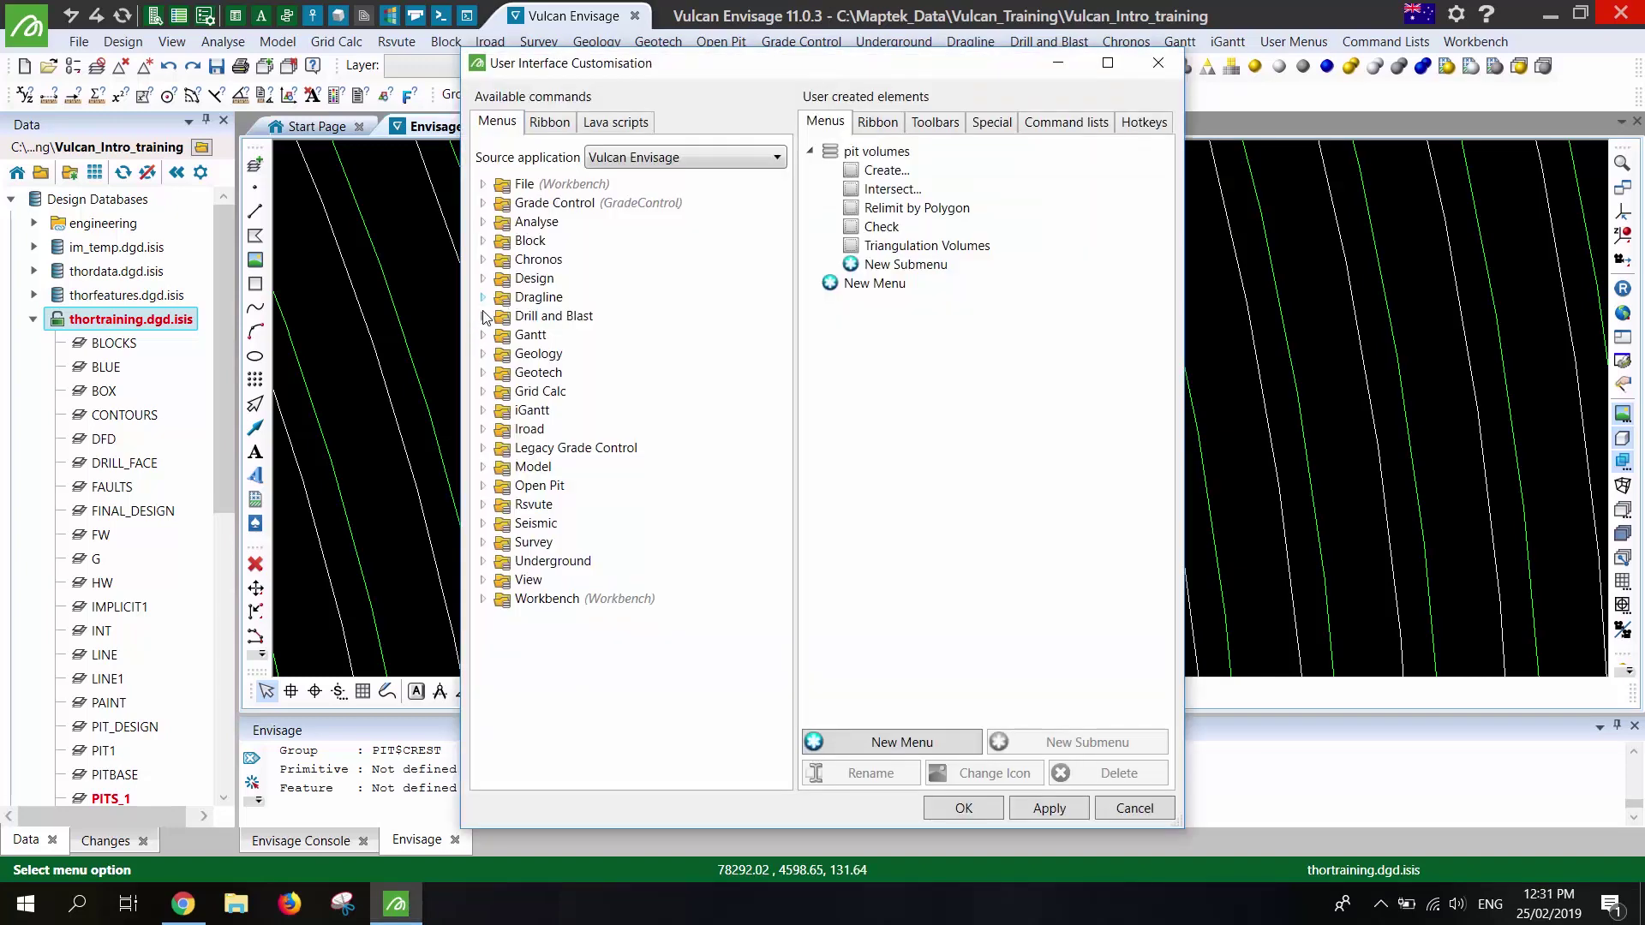
Drag Model > Triangle Solid > Volume... into the pit volumes menu
click(484, 469)
click(503, 561)
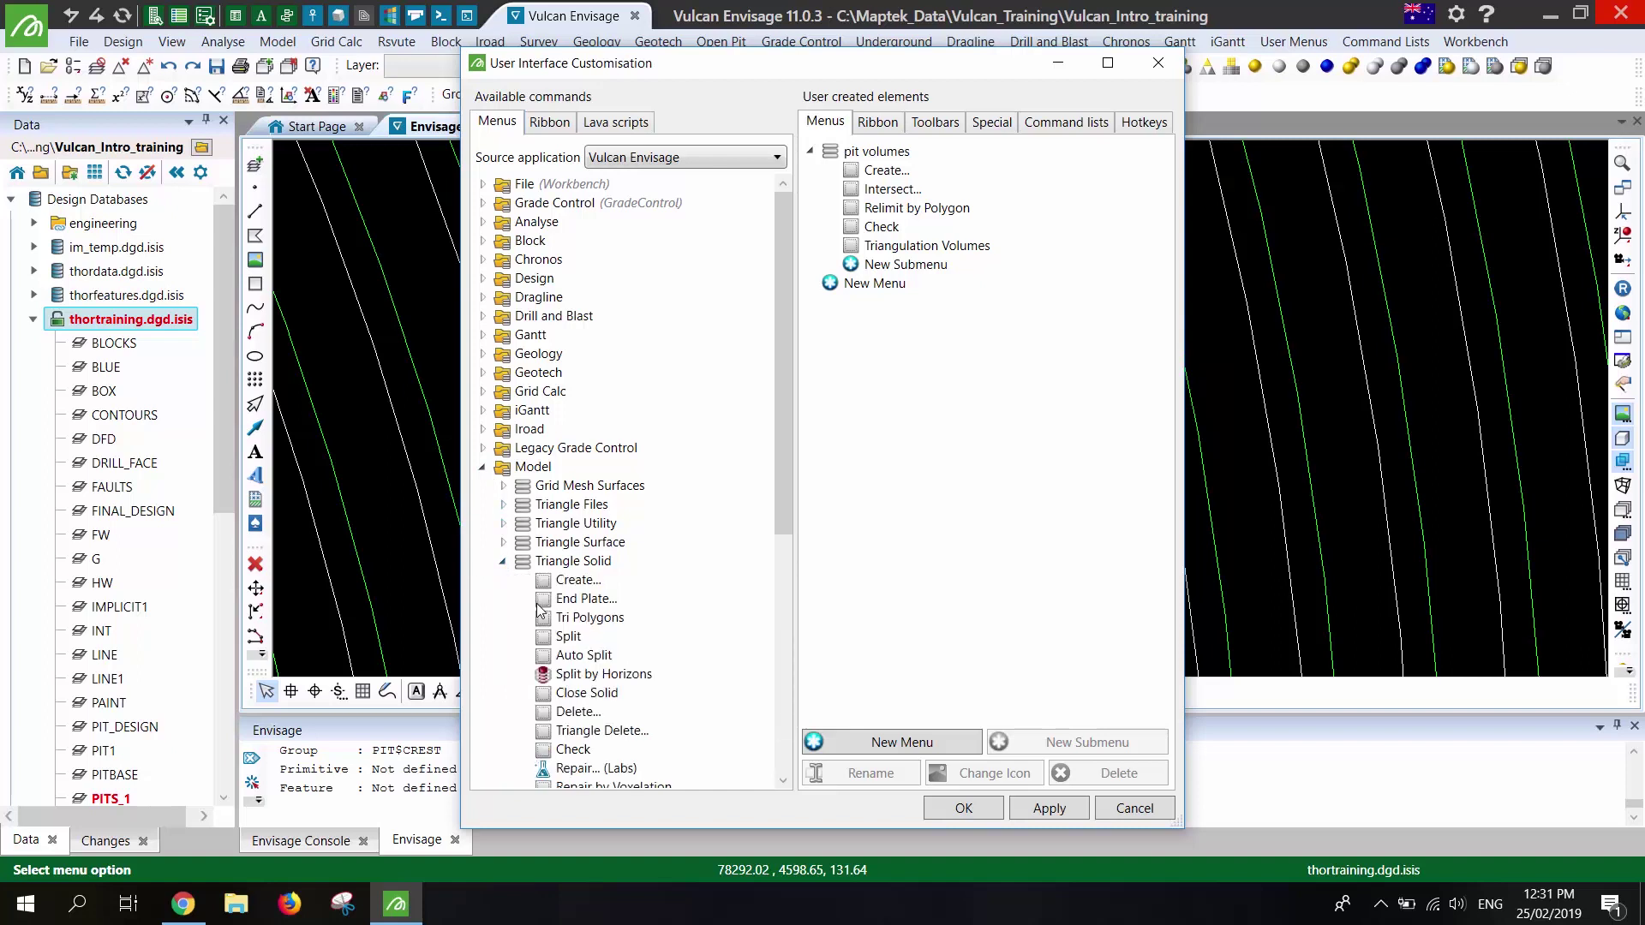
scroll(595, 728, down, 2)
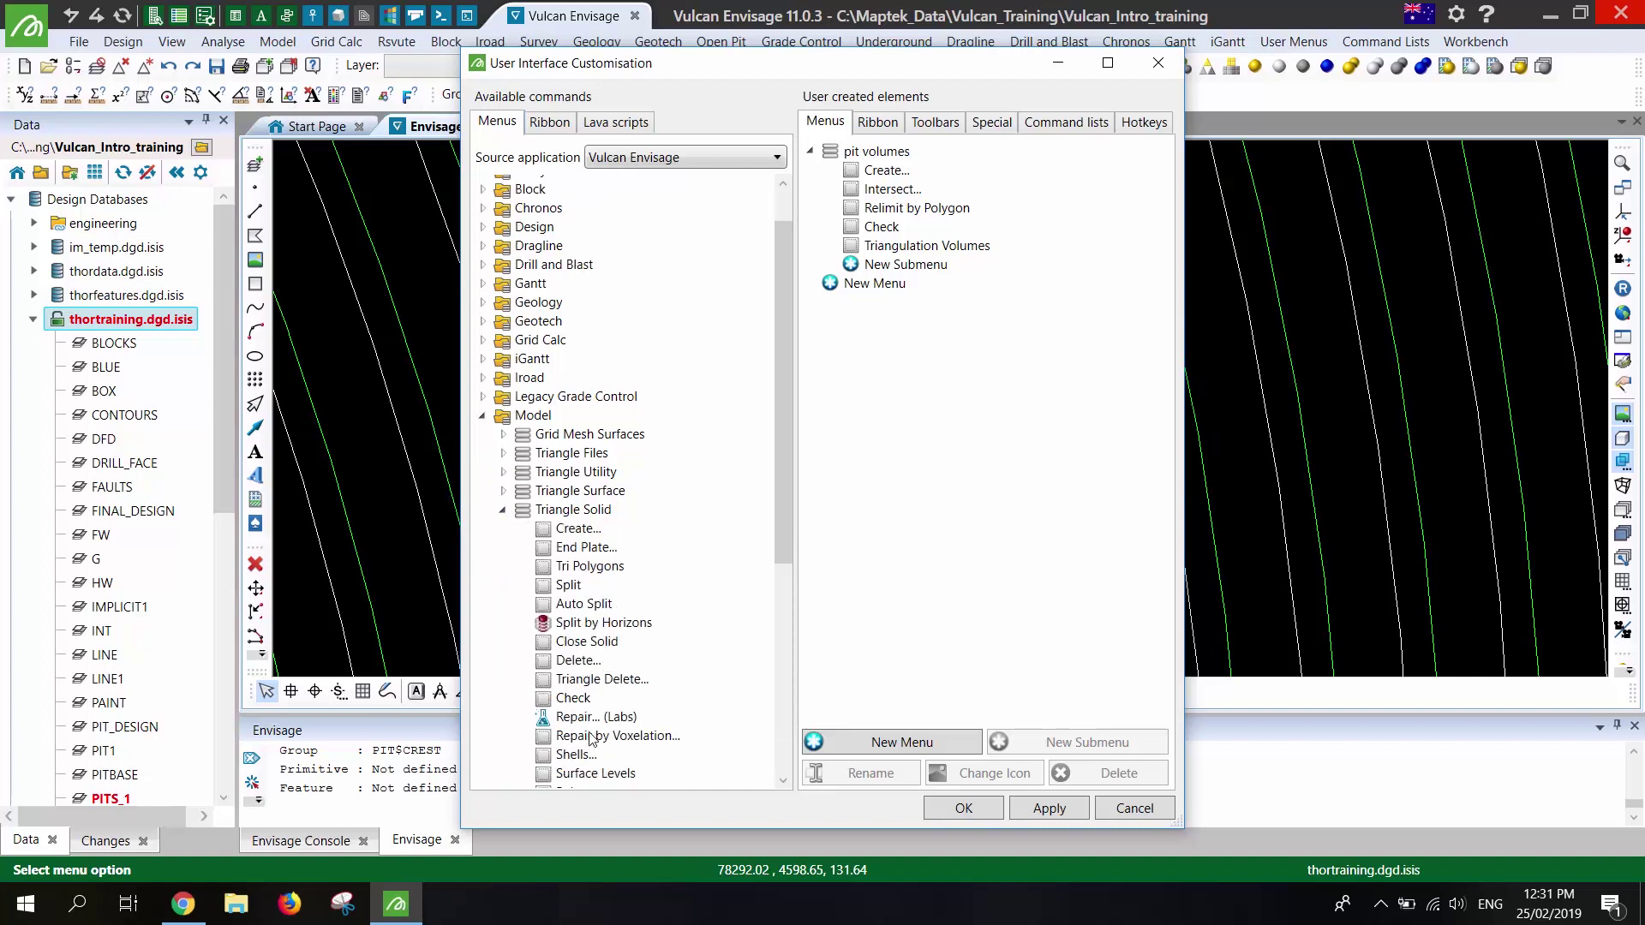
drag(598, 759, 913, 261)
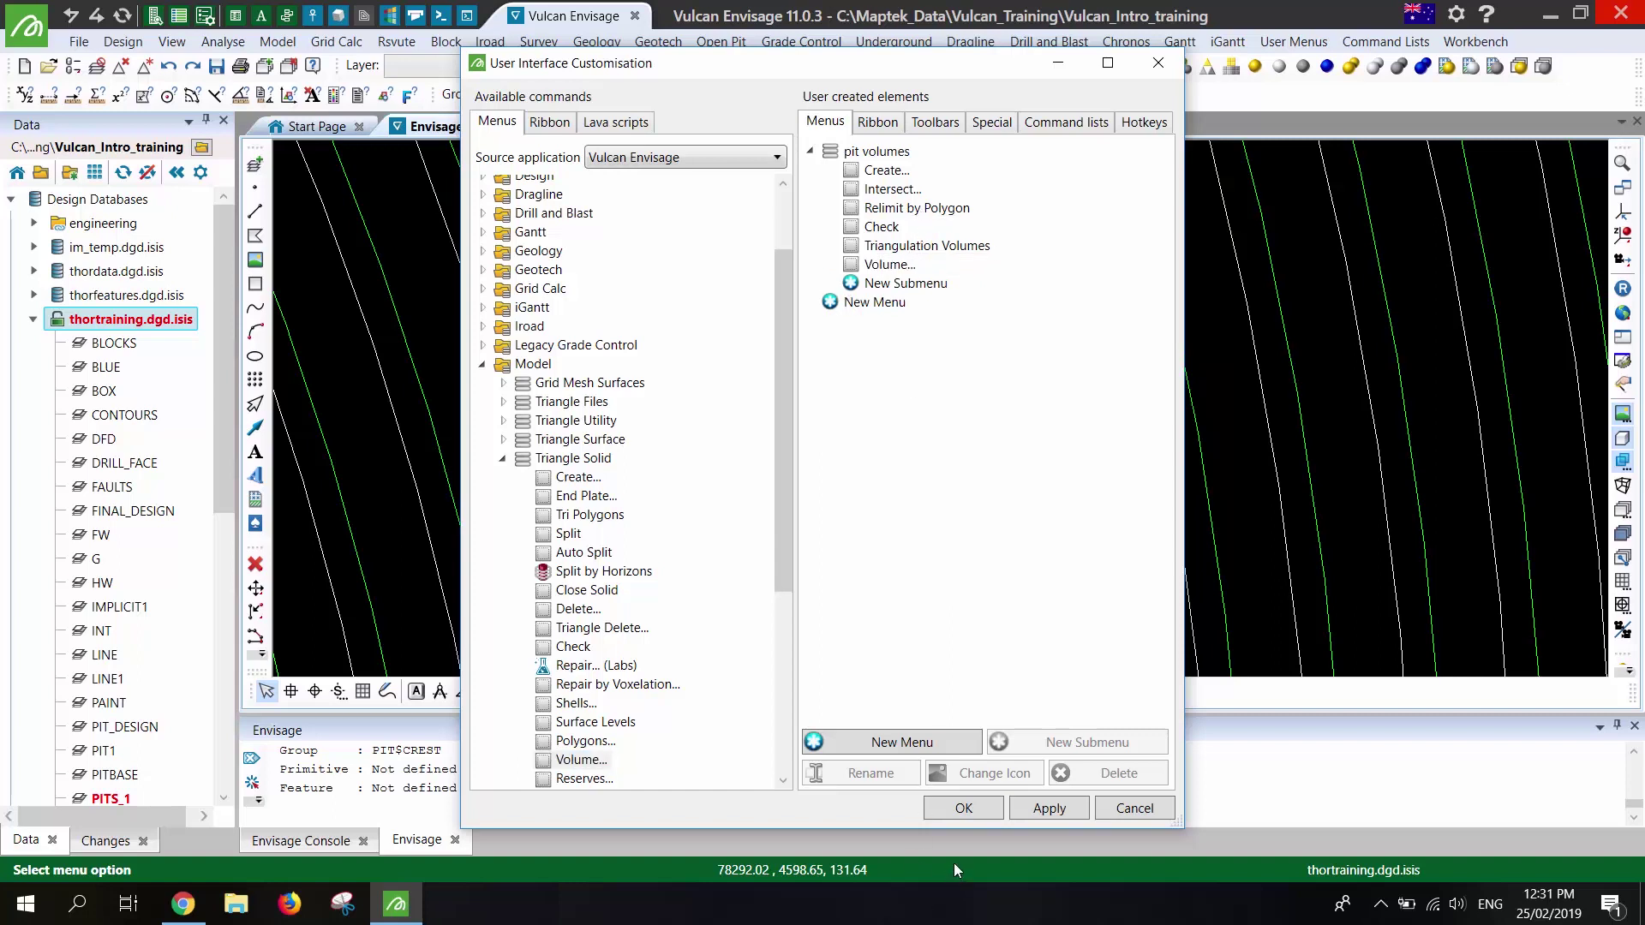
click(964, 809)
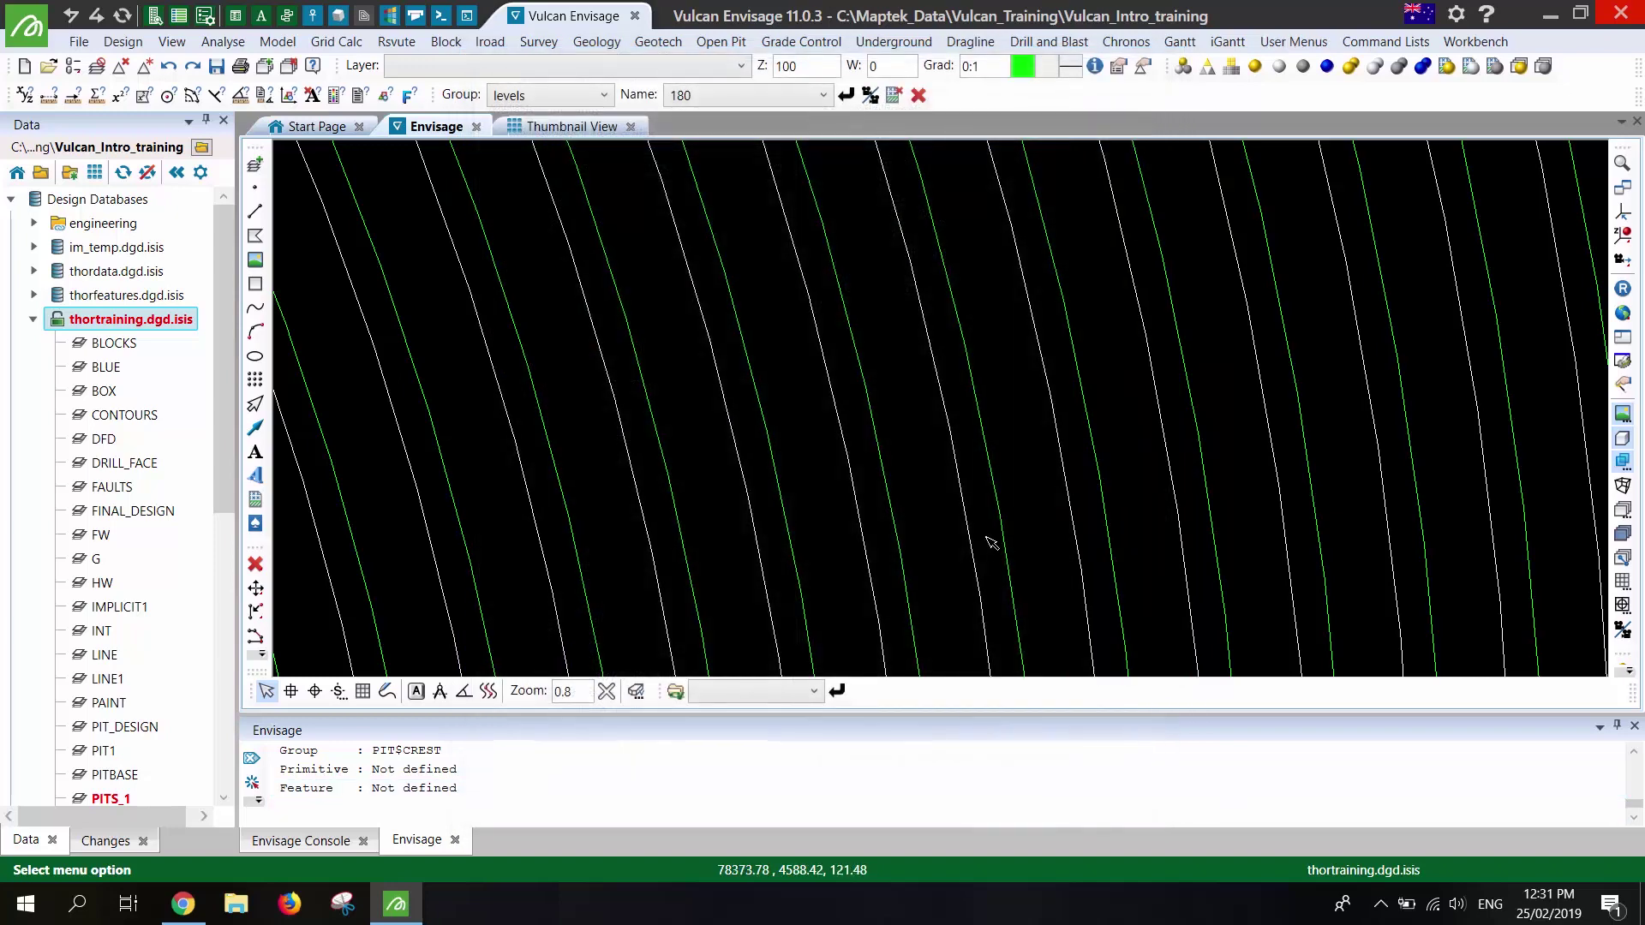